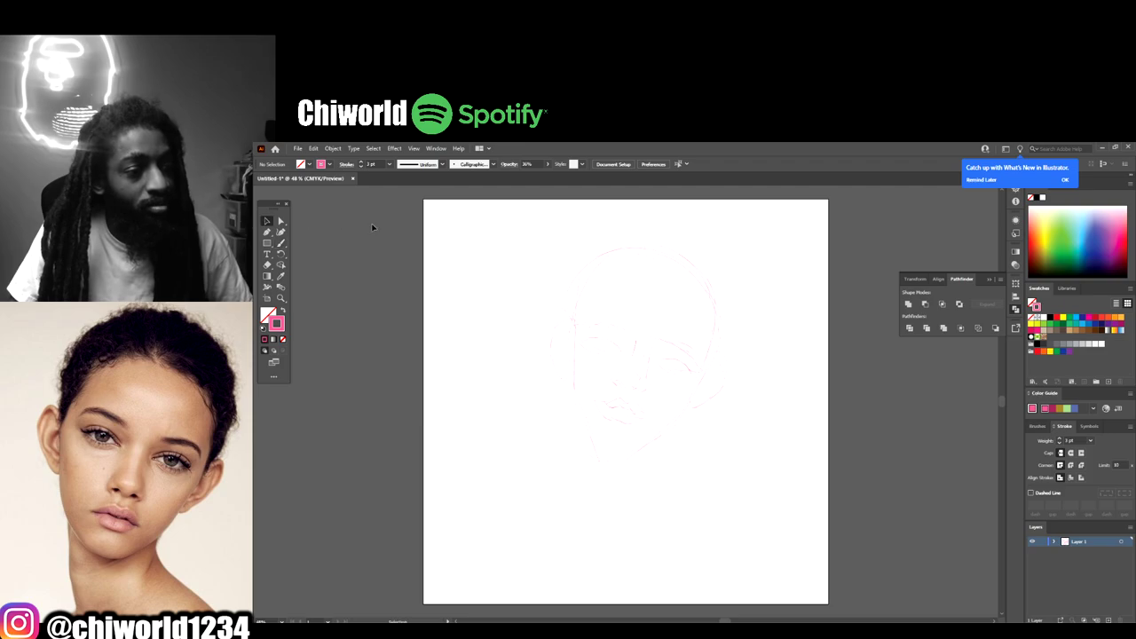
Step: Enlarge the whole face sketch slightly toward its lower left, and delete the contour and ear strokes on the right-hand side
{"action": "key", "text": "ctrl+a"}
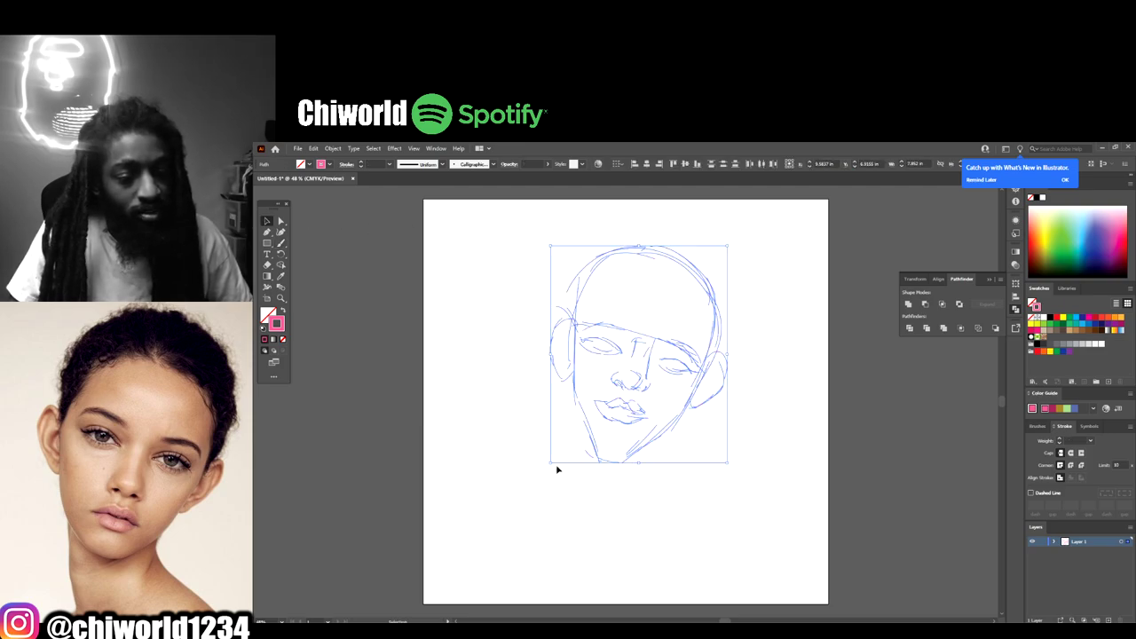
{"action": "left_click_drag", "start_coordinate": [551, 461], "coordinate": [537, 475]}
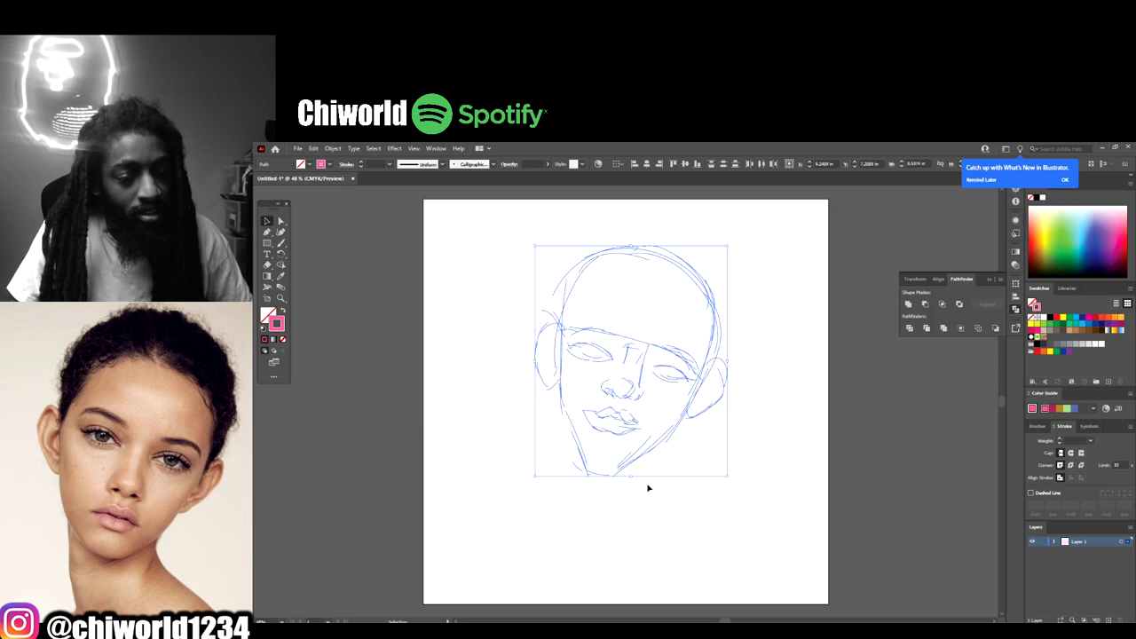
{"action": "left_click", "coordinate": [647, 488]}
{"action": "left_click_drag", "start_coordinate": [701, 355], "coordinate": [734, 358]}
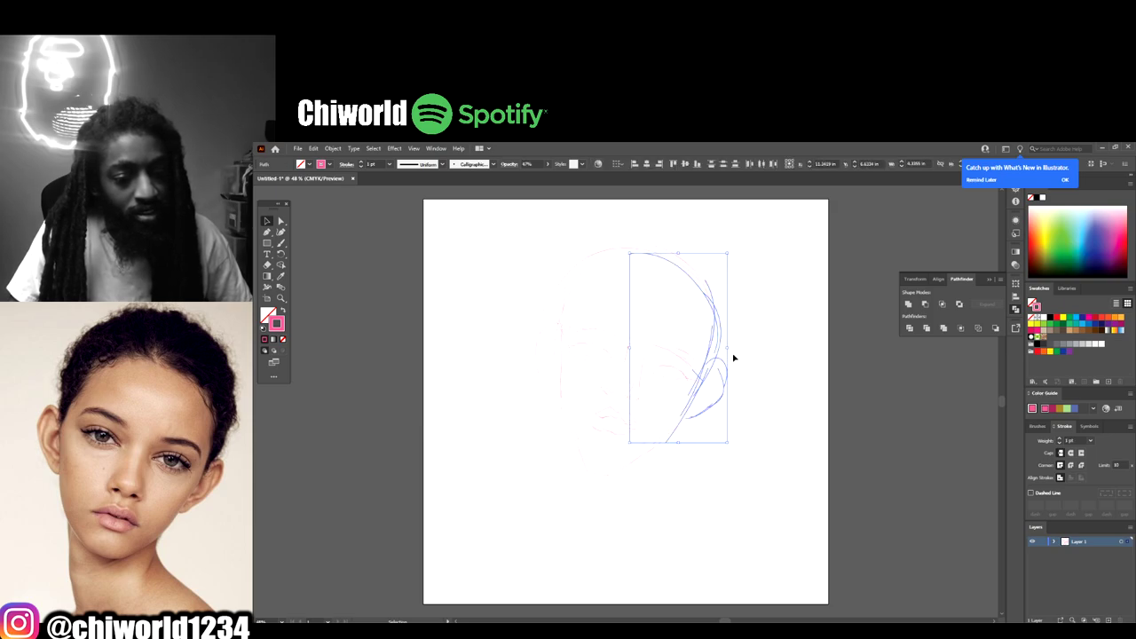
{"action": "key", "text": "Delete"}
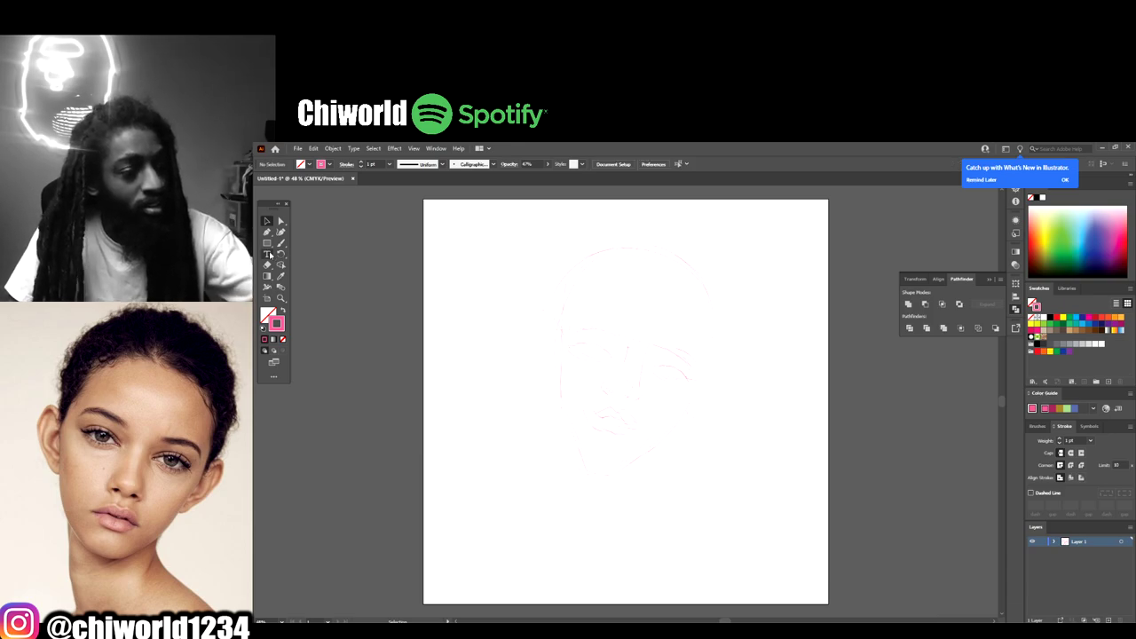
Step: Redraw the jawline, cheeks and right side of the head with the Paintbrush, and sketch the ears, neck and shoulders
{"action": "left_click", "coordinate": [281, 242]}
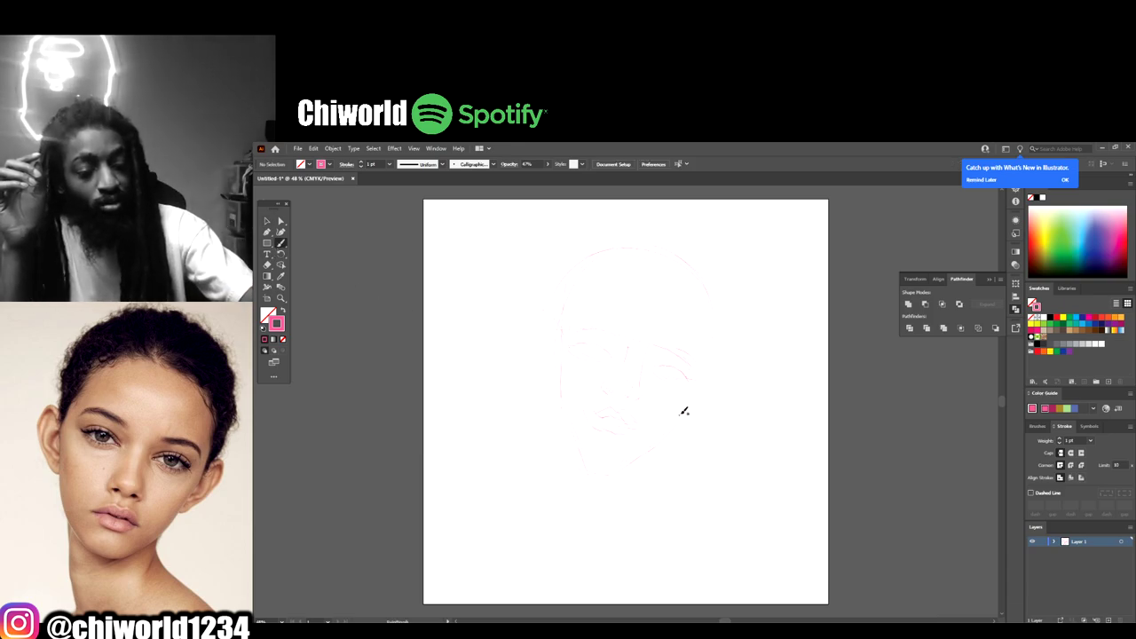
{"action": "left_click_drag", "start_coordinate": [682, 423], "coordinate": [620, 460]}
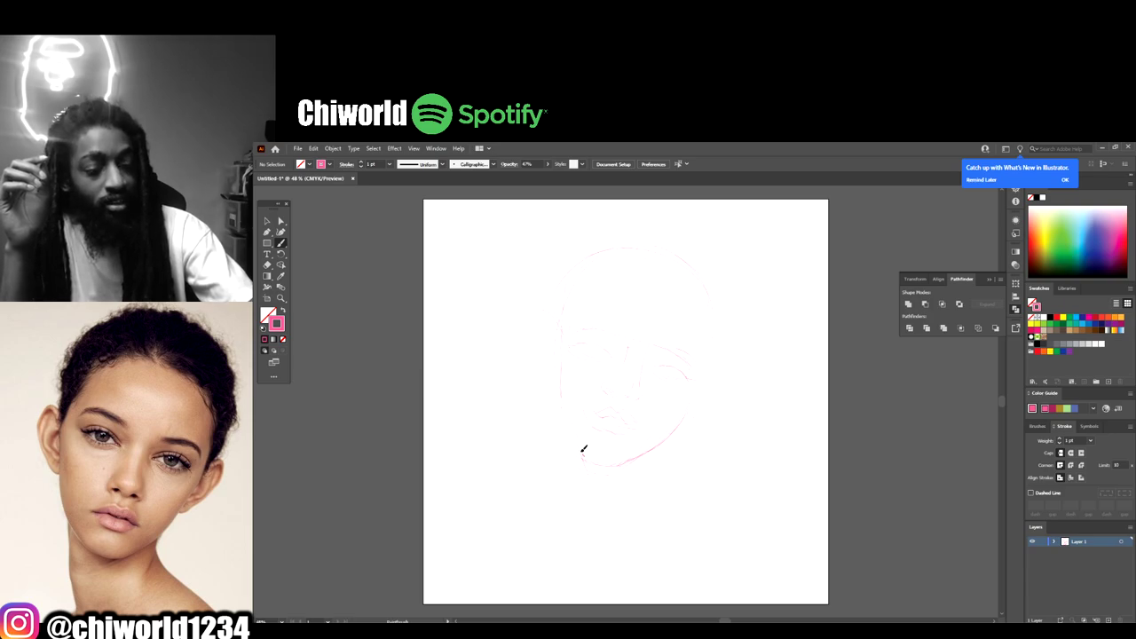
{"action": "mouse_move", "coordinate": [585, 458]}
{"action": "left_mouse_down"}
{"action": "mouse_move", "coordinate": [559, 408]}
{"action": "mouse_move", "coordinate": [570, 430]}
{"action": "mouse_move", "coordinate": [556, 361]}
{"action": "left_mouse_up"}
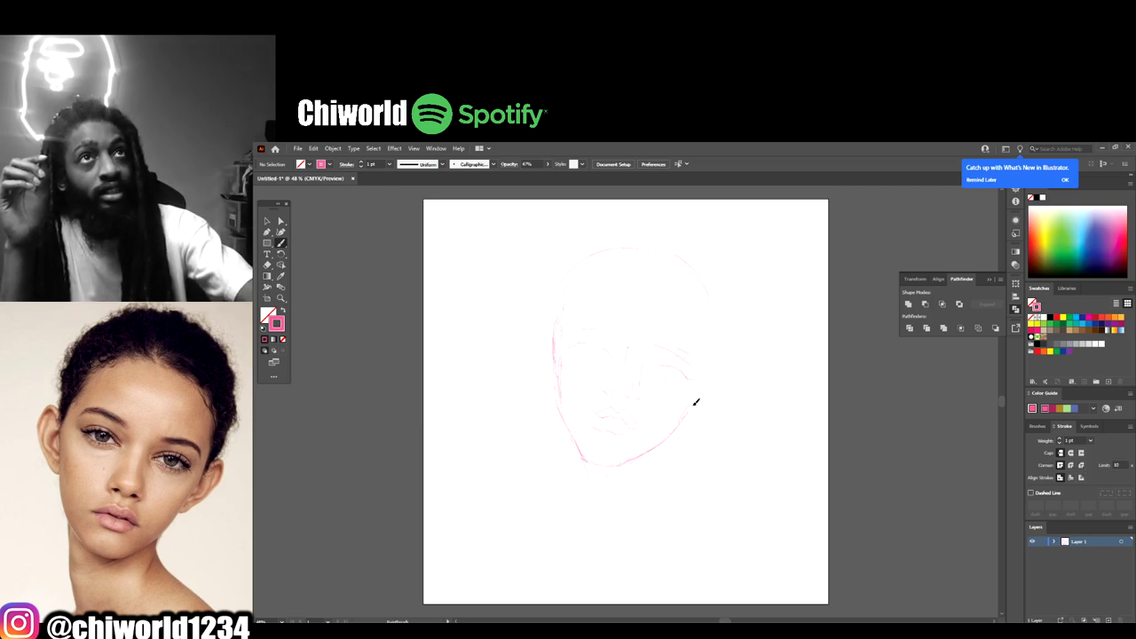
{"action": "mouse_move", "coordinate": [696, 402]}
{"action": "left_mouse_down"}
{"action": "mouse_move", "coordinate": [716, 376]}
{"action": "mouse_move", "coordinate": [702, 385]}
{"action": "mouse_move", "coordinate": [710, 327]}
{"action": "left_mouse_up"}
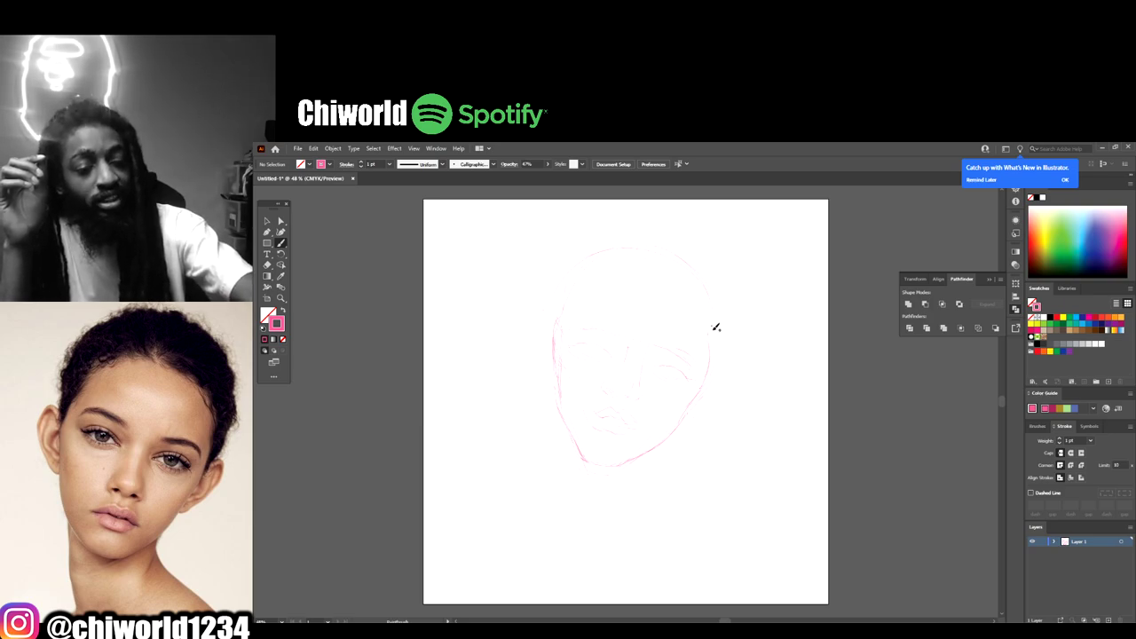
{"action": "left_click_drag", "start_coordinate": [702, 288], "coordinate": [698, 277]}
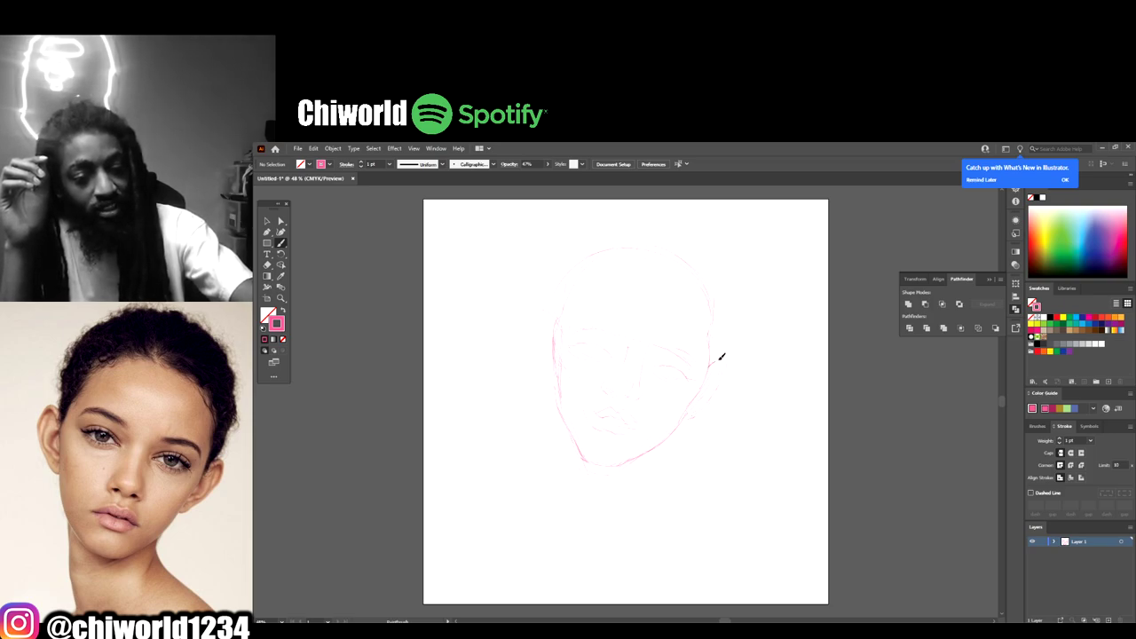
{"action": "left_click_drag", "start_coordinate": [723, 367], "coordinate": [721, 385]}
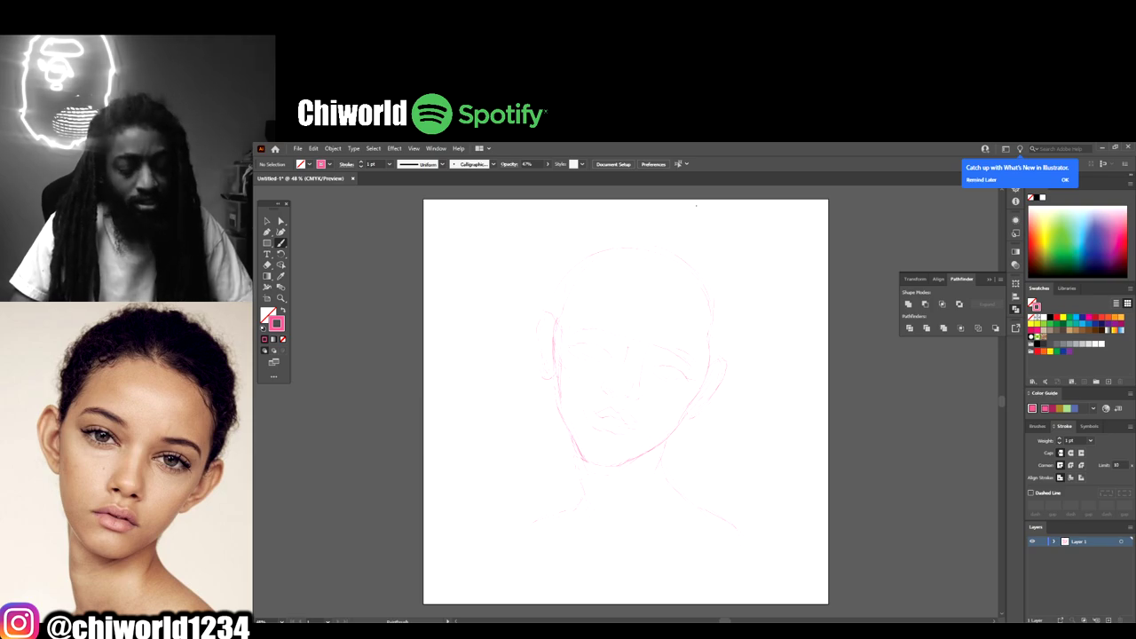
Step: Move the sketched strokes of the left-hand eye area slightly higher on the face
{"action": "key", "text": "ctrl+equal"}
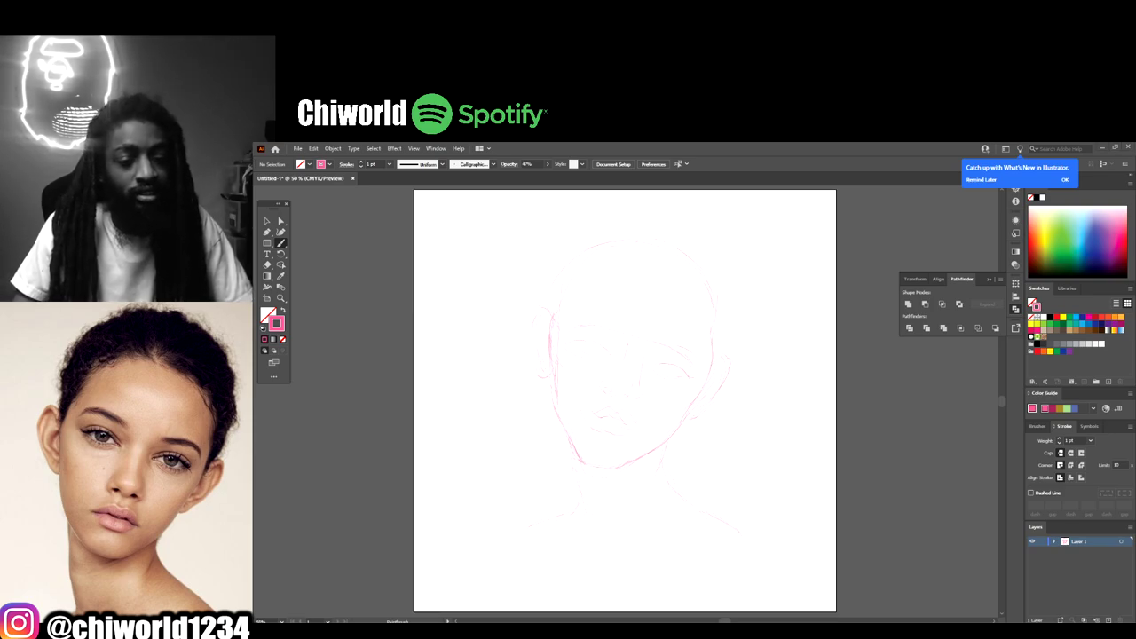
{"action": "key", "text": "ctrl+equal"}
{"action": "key", "text": "ctrl+equal"}
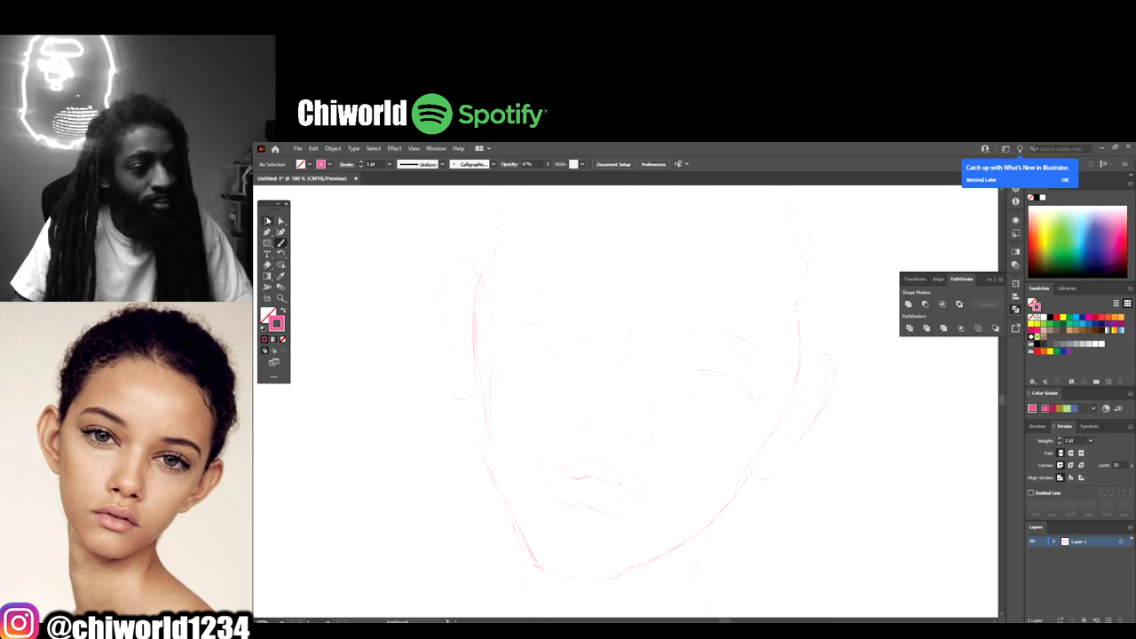
{"action": "left_click", "coordinate": [267, 221]}
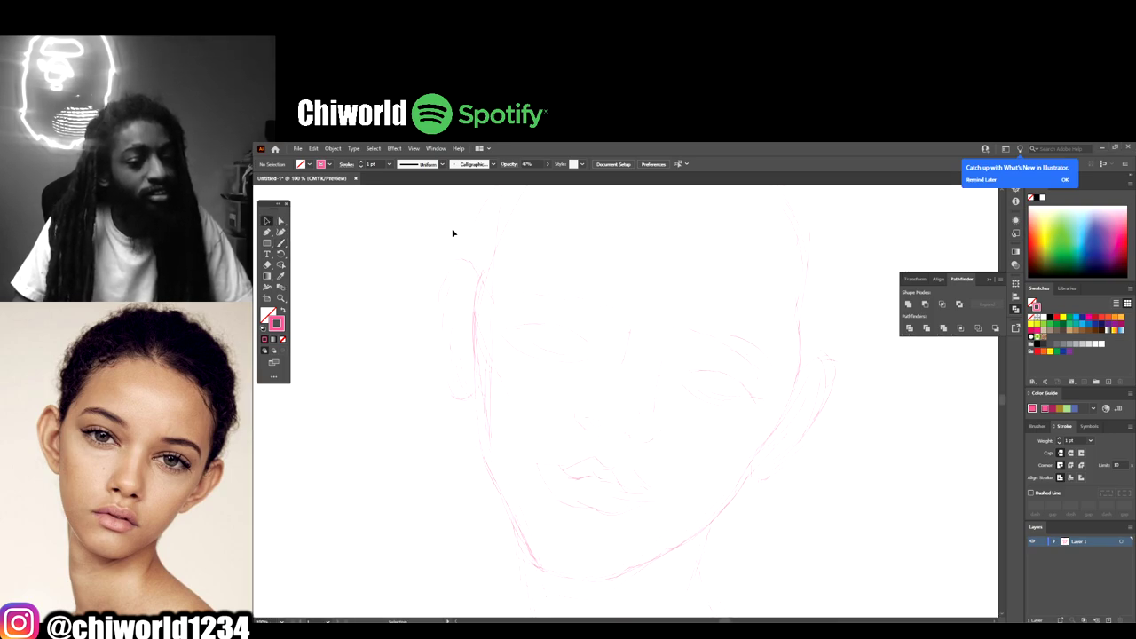
{"action": "left_click", "coordinate": [584, 368]}
{"action": "left_click_drag", "start_coordinate": [583, 368], "coordinate": [589, 350]}
{"action": "left_click", "coordinate": [747, 414]}
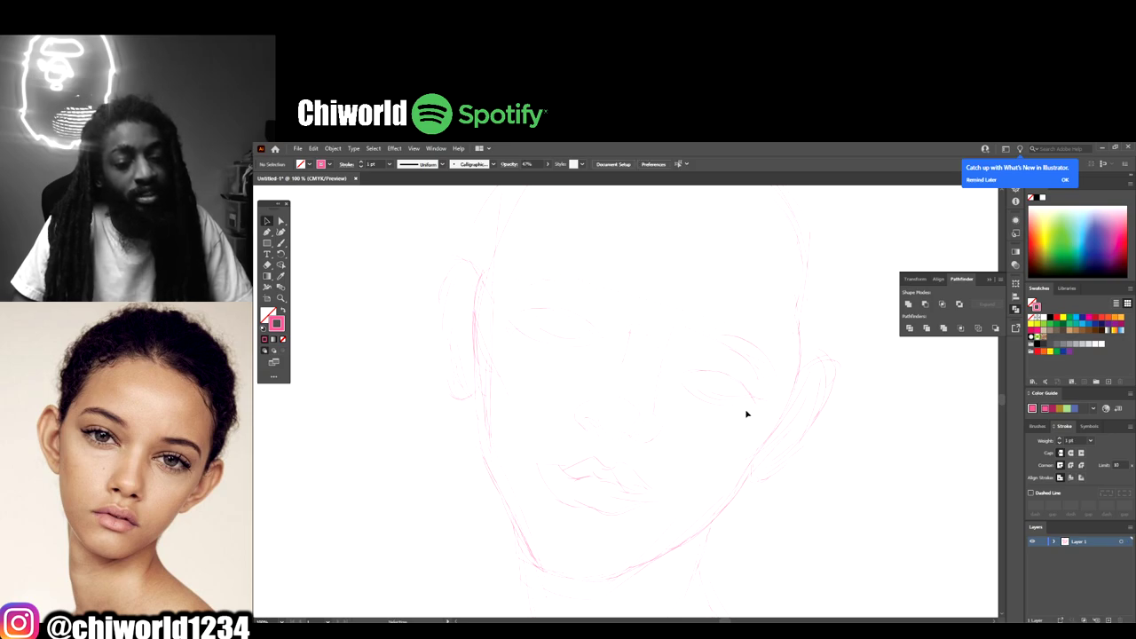
Step: Select the right-hand eye and eyebrow strokes and shift them slightly upward
{"action": "left_click_drag", "start_coordinate": [688, 307], "coordinate": [723, 380]}
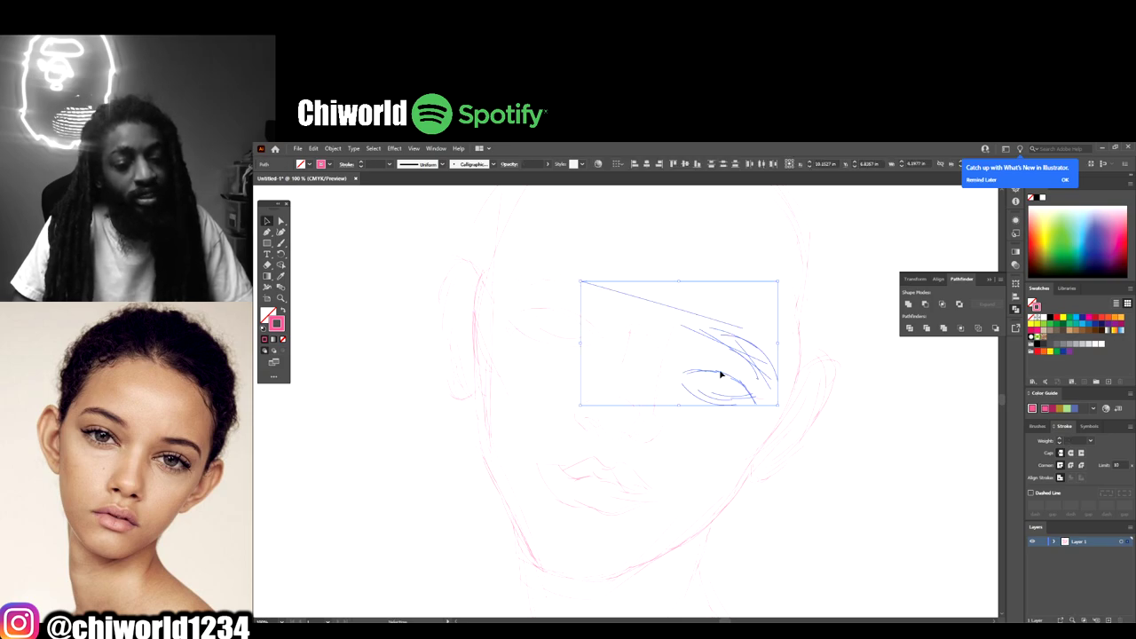
{"action": "left_click", "coordinate": [721, 372]}
{"action": "left_click", "coordinate": [752, 422]}
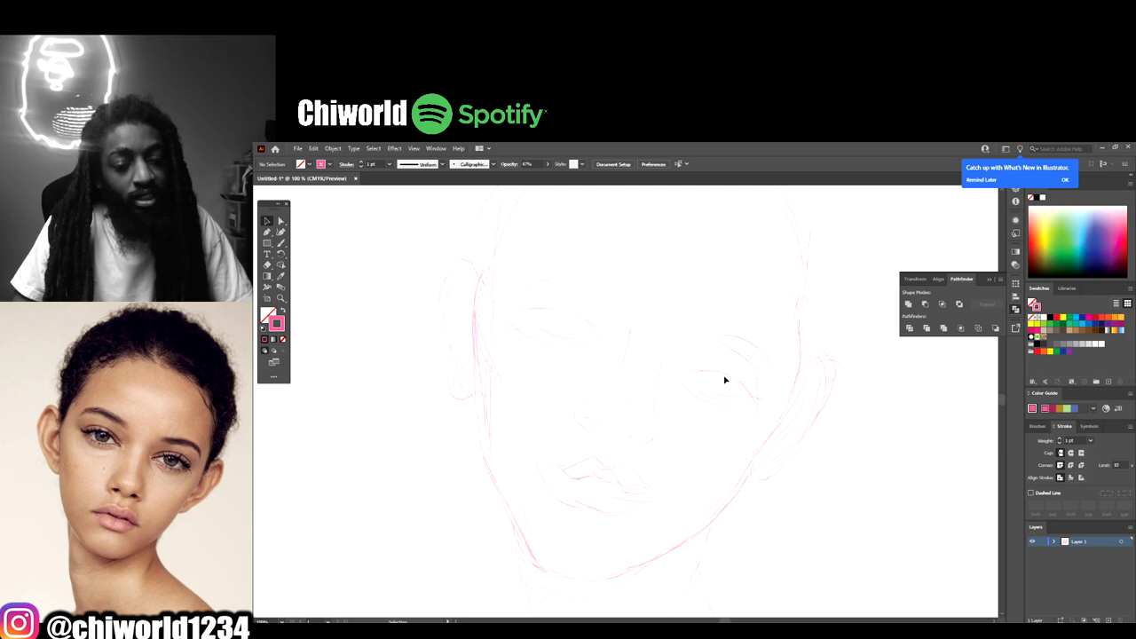
{"action": "mouse_move", "coordinate": [692, 312]}
{"action": "left_mouse_down"}
{"action": "mouse_move", "coordinate": [713, 371]}
{"action": "mouse_move", "coordinate": [741, 368]}
{"action": "left_mouse_up"}
{"action": "left_click", "coordinate": [862, 464]}
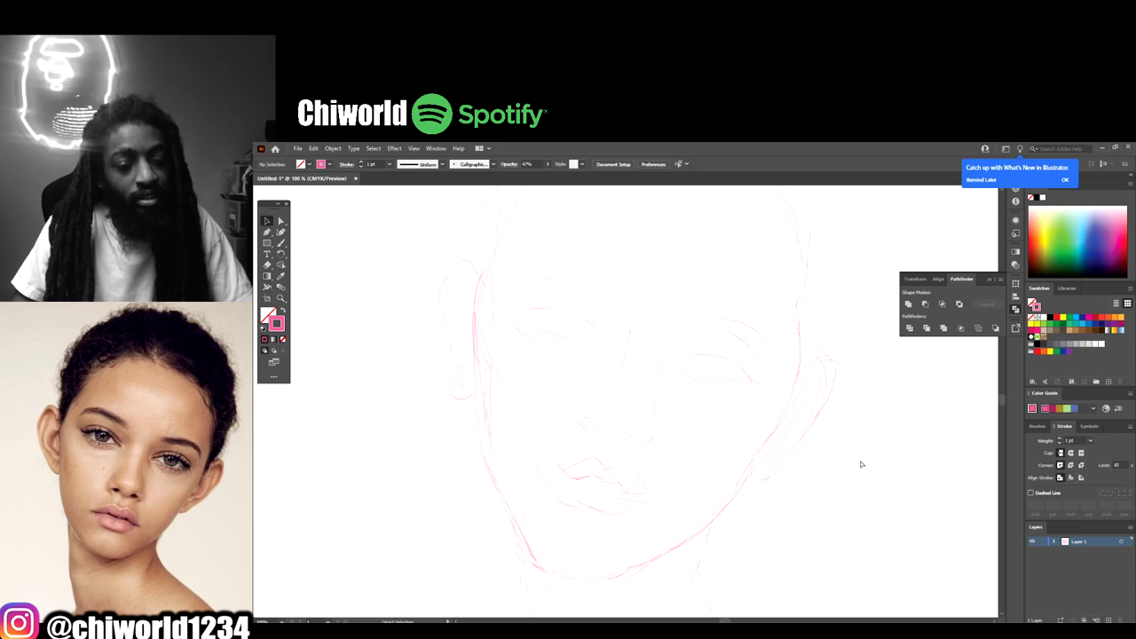
Step: Paint darker upper and lower lid lines over both sketched eyes with the Paintbrush
{"action": "key", "text": "ctrl+minus"}
{"action": "key", "text": "ctrl+minus"}
{"action": "key", "text": "ctrl+plus"}
{"action": "key", "text": "ctrl+plus"}
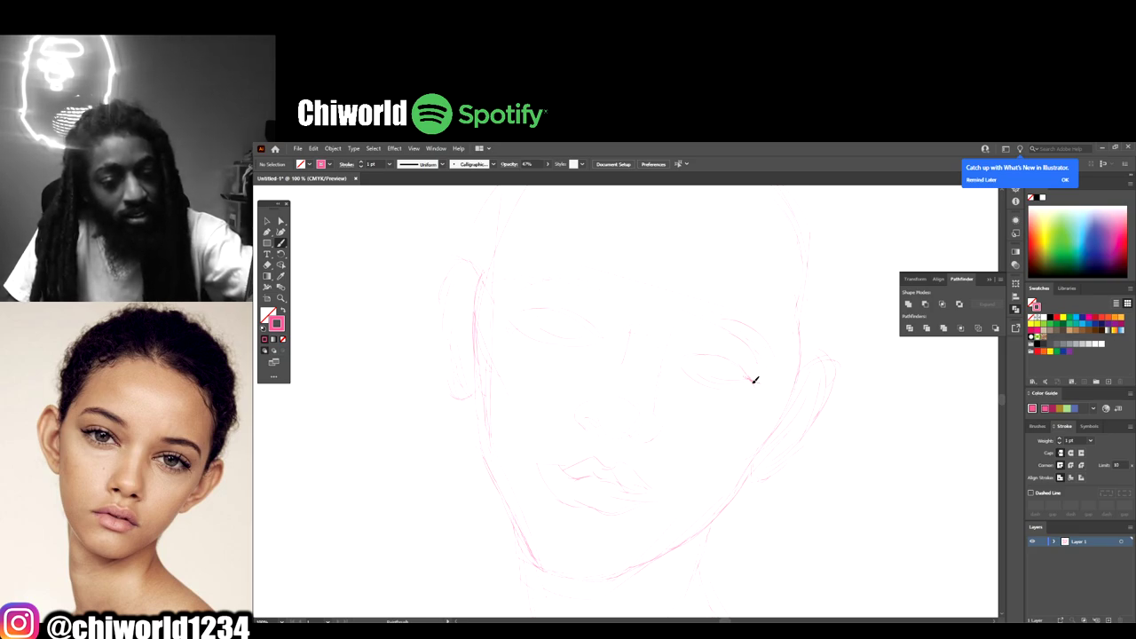
{"action": "mouse_move", "coordinate": [756, 381]}
{"action": "left_mouse_down"}
{"action": "mouse_move", "coordinate": [710, 353]}
{"action": "mouse_move", "coordinate": [683, 356]}
{"action": "left_mouse_up"}
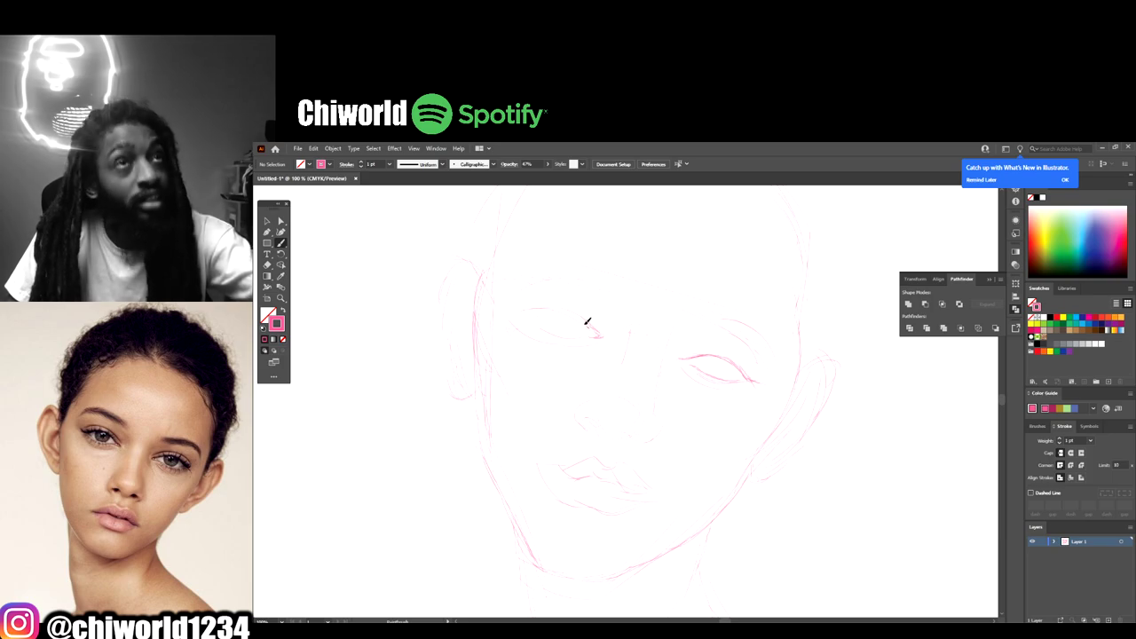
{"action": "mouse_move", "coordinate": [590, 323]}
{"action": "left_mouse_down"}
{"action": "mouse_move", "coordinate": [560, 302]}
{"action": "mouse_move", "coordinate": [525, 308]}
{"action": "left_mouse_up"}
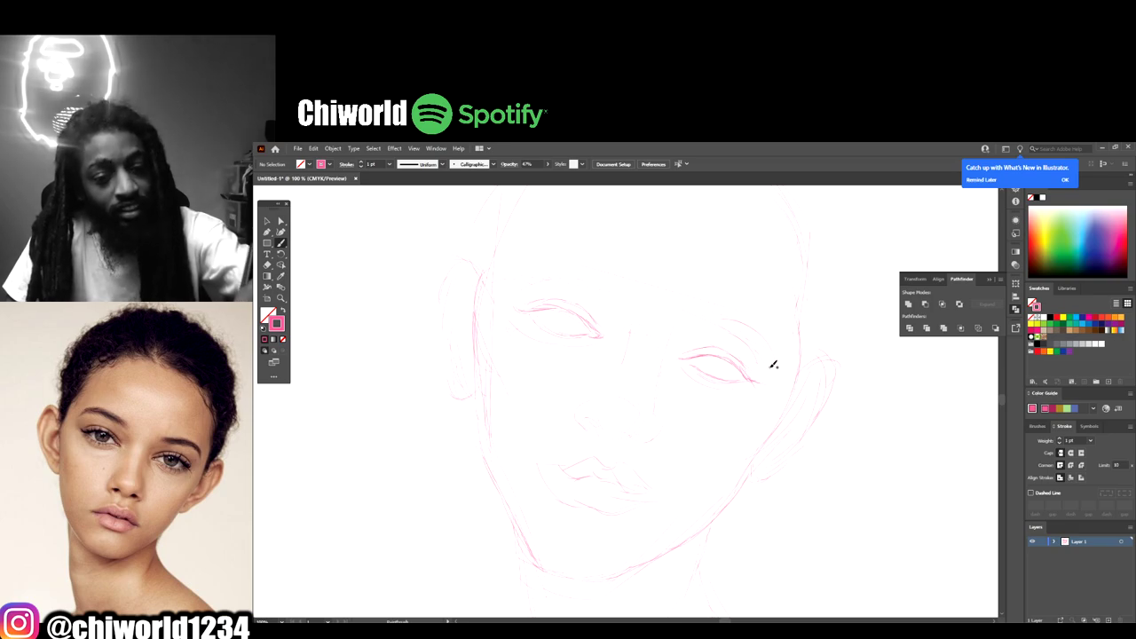
Step: Paint the arched outlines of both eyebrows, following the reference photo
{"action": "mouse_move", "coordinate": [771, 363]}
{"action": "left_mouse_down"}
{"action": "mouse_move", "coordinate": [769, 334]}
{"action": "mouse_move", "coordinate": [742, 313]}
{"action": "left_mouse_up"}
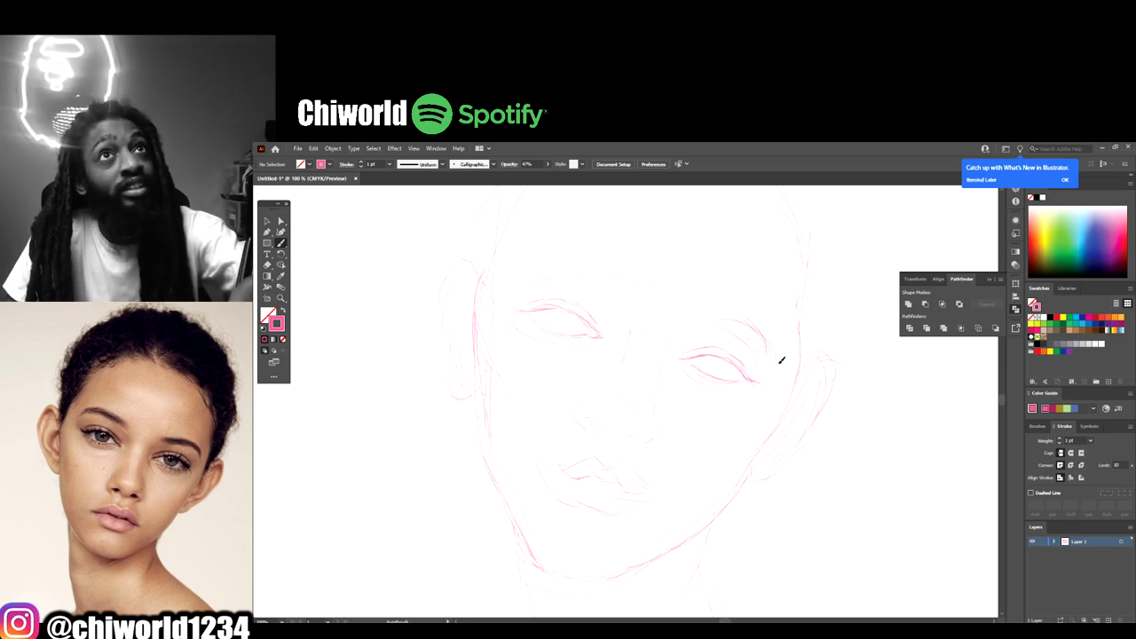
{"action": "left_click_drag", "start_coordinate": [781, 361], "coordinate": [745, 325]}
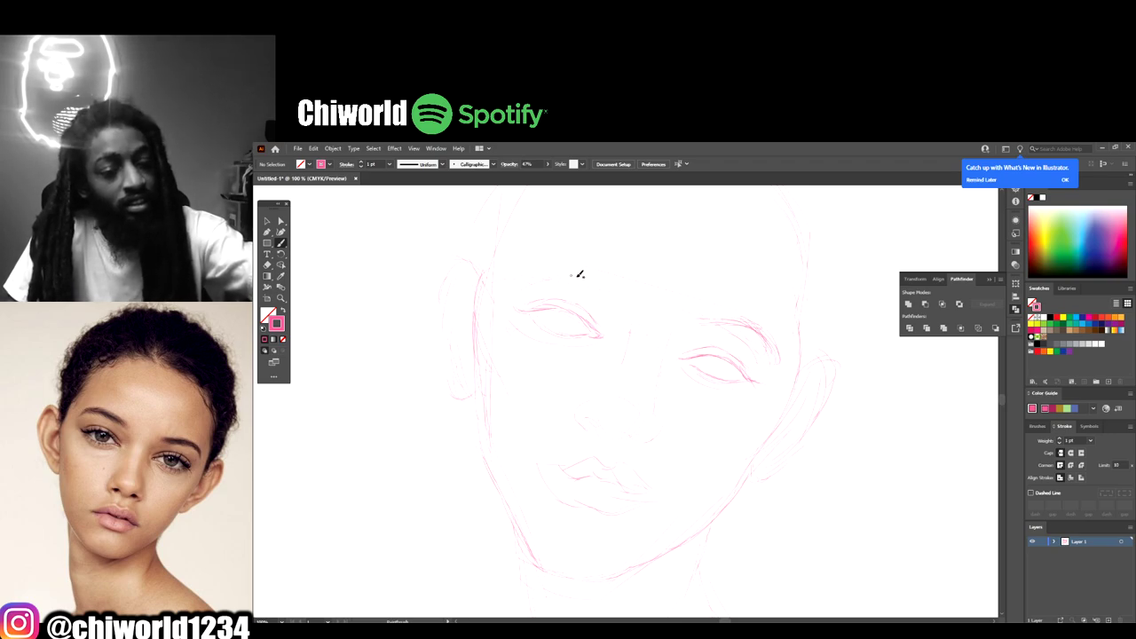
{"action": "mouse_move", "coordinate": [605, 283]}
{"action": "left_mouse_down"}
{"action": "mouse_move", "coordinate": [570, 262]}
{"action": "mouse_move", "coordinate": [601, 280]}
{"action": "mouse_move", "coordinate": [570, 266]}
{"action": "mouse_move", "coordinate": [582, 278]}
{"action": "mouse_move", "coordinate": [550, 268]}
{"action": "mouse_move", "coordinate": [575, 272]}
{"action": "mouse_move", "coordinate": [521, 282]}
{"action": "left_mouse_up"}
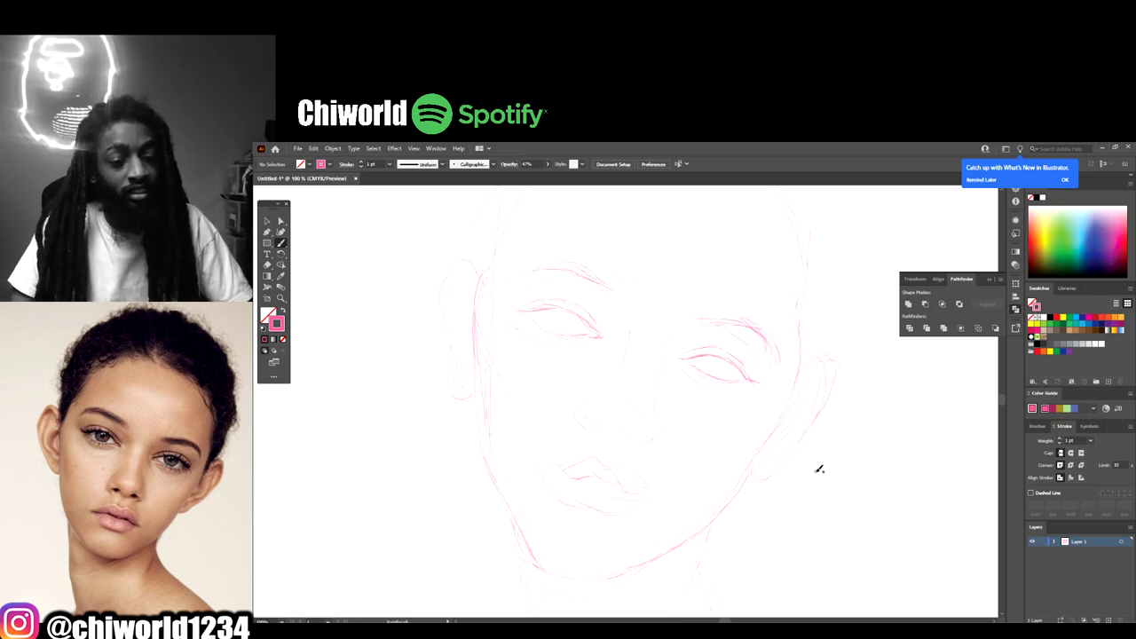
Step: Draw a round iris inside each eye, tucked under the upper lid
{"action": "key", "text": "ctrl+minus"}
{"action": "key", "text": "ctrl+minus"}
{"action": "key", "text": "ctrl+minus"}
{"action": "key", "text": "ctrl+plus"}
{"action": "key", "text": "ctrl+plus"}
{"action": "key", "text": "ctrl+plus"}
{"action": "key", "text": "ctrl+plus"}
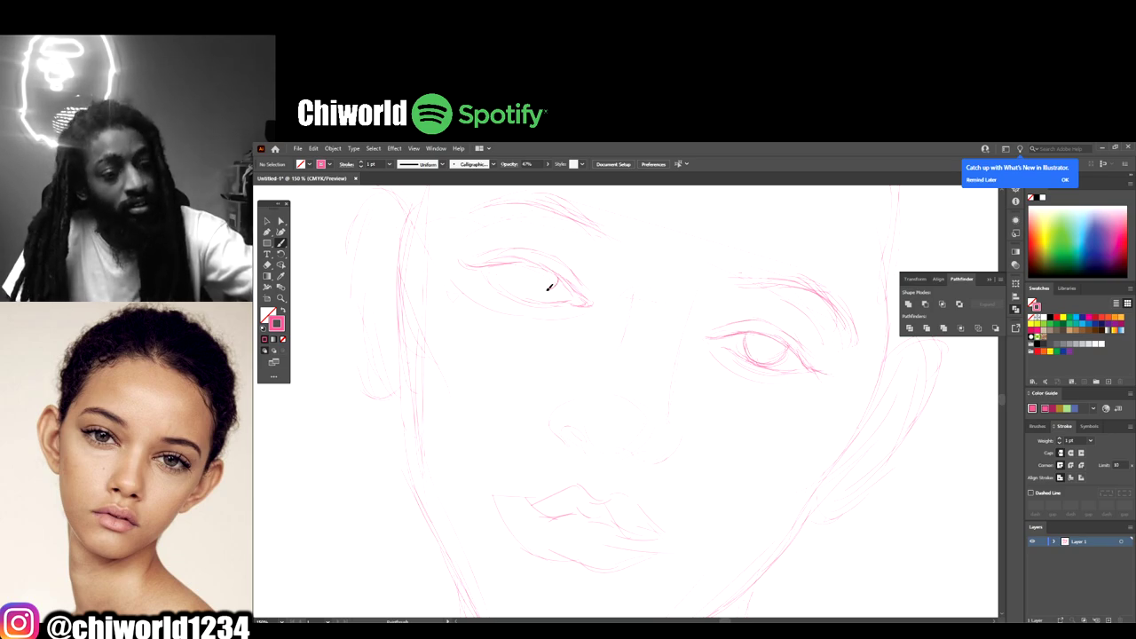
{"action": "mouse_move", "coordinate": [521, 289]}
{"action": "left_mouse_down"}
{"action": "mouse_move", "coordinate": [545, 296]}
{"action": "mouse_move", "coordinate": [512, 271]}
{"action": "mouse_move", "coordinate": [558, 272]}
{"action": "mouse_move", "coordinate": [527, 293]}
{"action": "mouse_move", "coordinate": [512, 273]}
{"action": "left_mouse_up"}
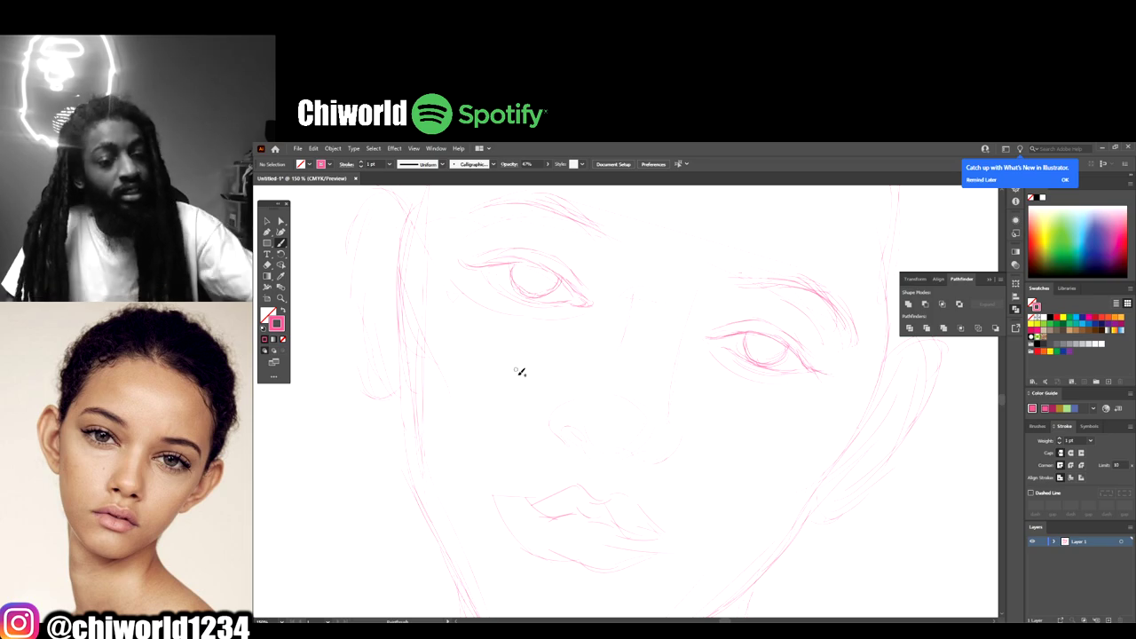
Step: Add a short curved stroke around the inner corner of the right-hand eye
{"action": "key", "text": "ctrl+minus"}
{"action": "key", "text": "ctrl+minus"}
{"action": "key", "text": "ctrl+minus"}
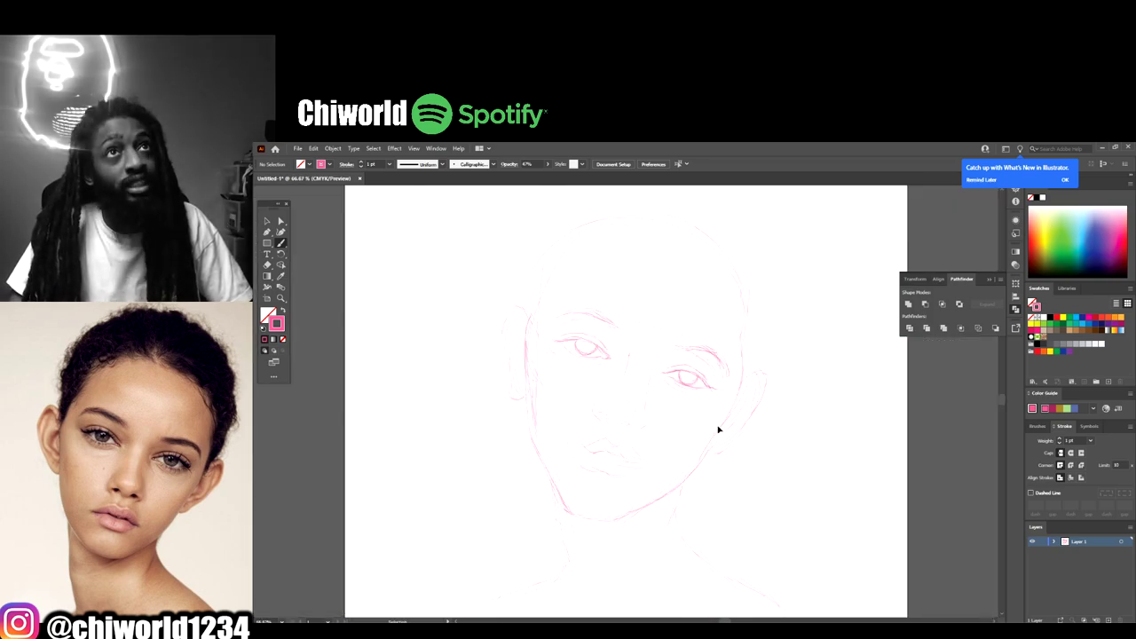
{"action": "key", "text": "ctrl+plus"}
{"action": "key", "text": "ctrl+plus"}
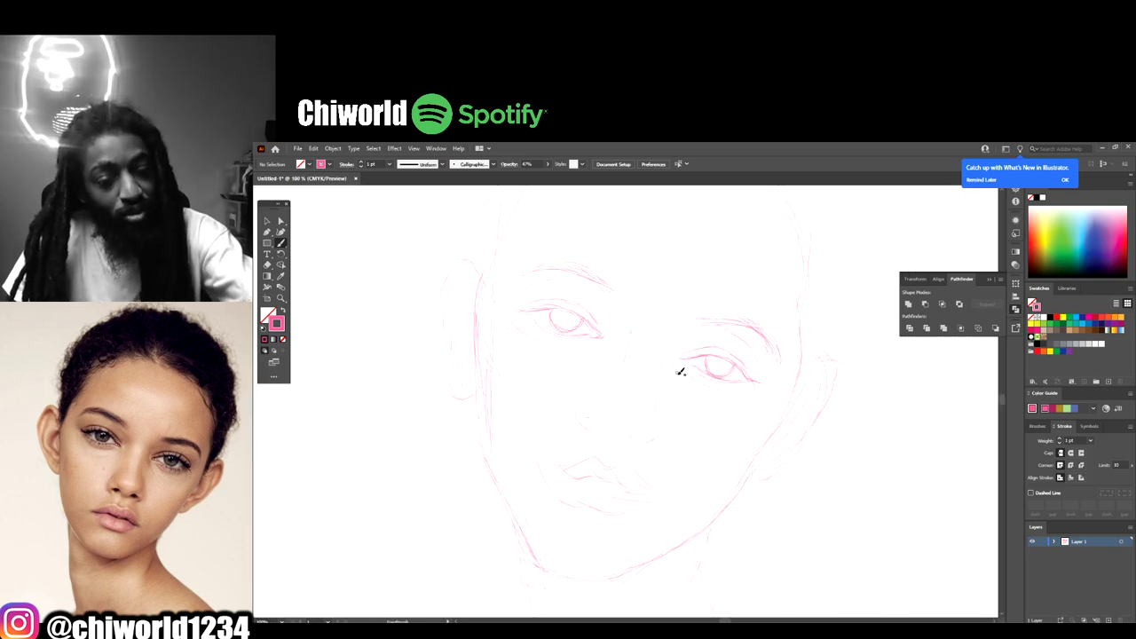
{"action": "left_click_drag", "start_coordinate": [681, 372], "coordinate": [677, 355]}
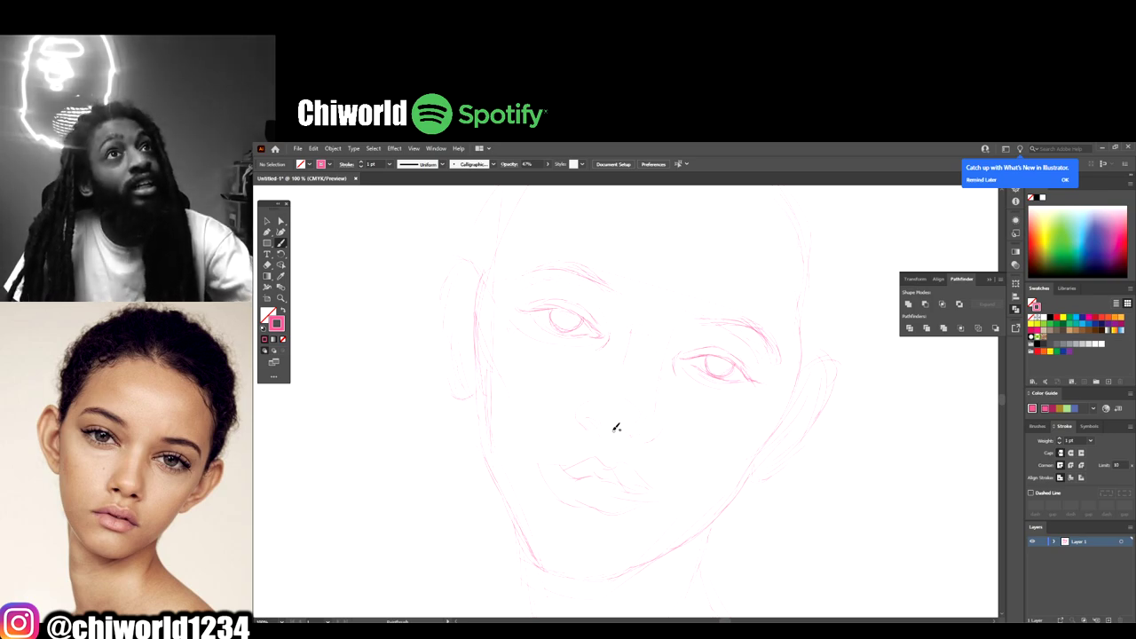
Step: Draw the underside of the nose with both nostrils and the rounded nose wings
{"action": "left_click_drag", "start_coordinate": [613, 438], "coordinate": [636, 433]}
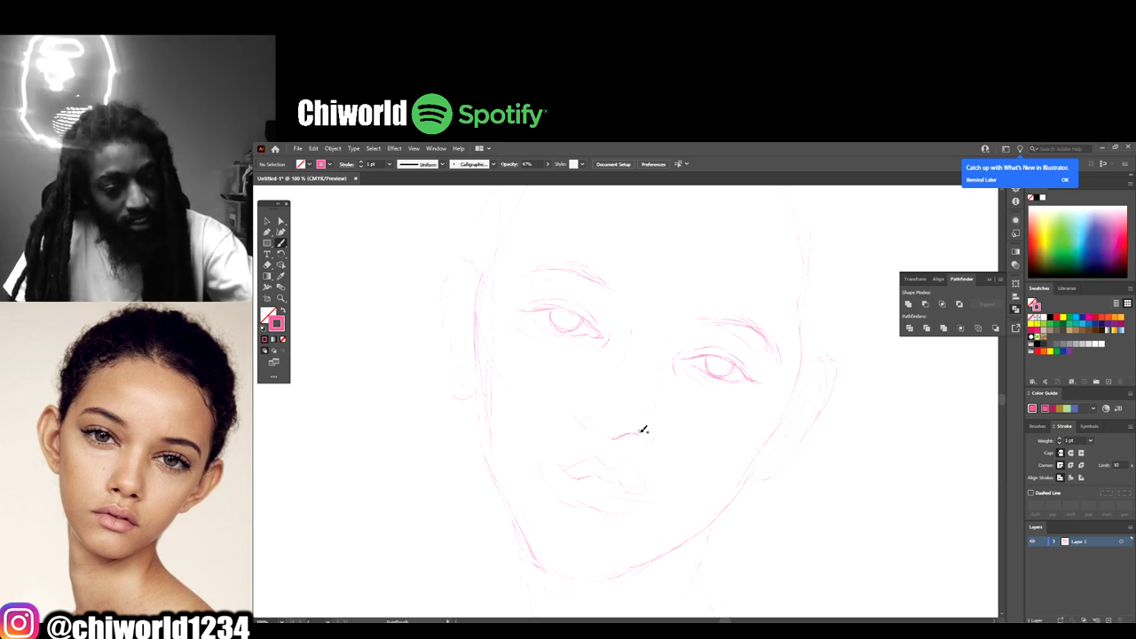
{"action": "left_click_drag", "start_coordinate": [646, 437], "coordinate": [631, 436]}
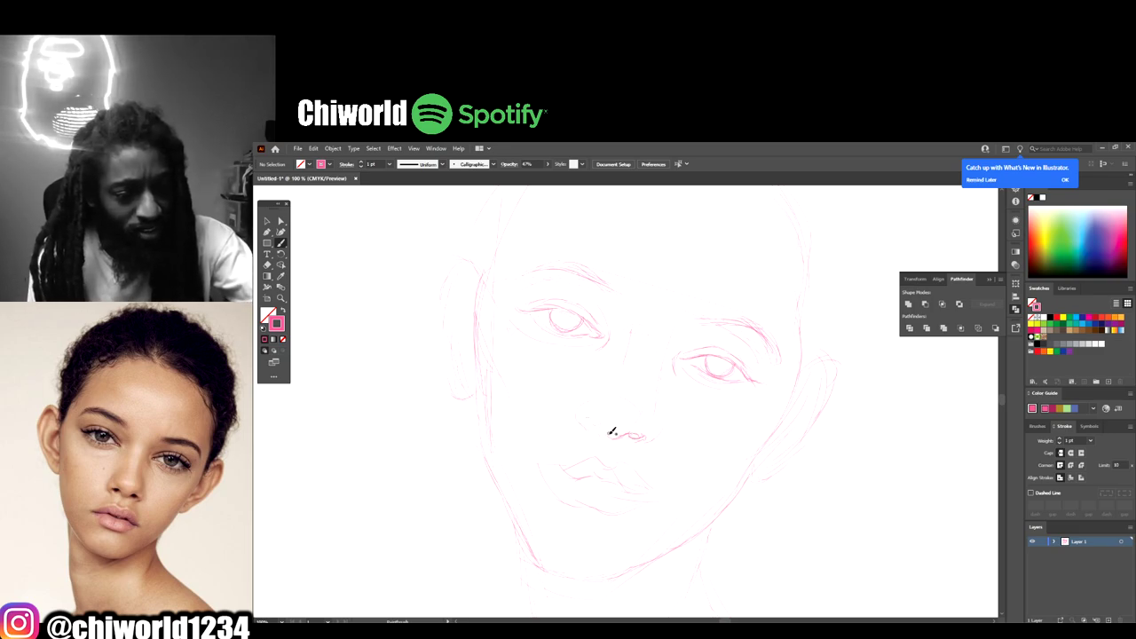
{"action": "left_click_drag", "start_coordinate": [611, 432], "coordinate": [604, 424]}
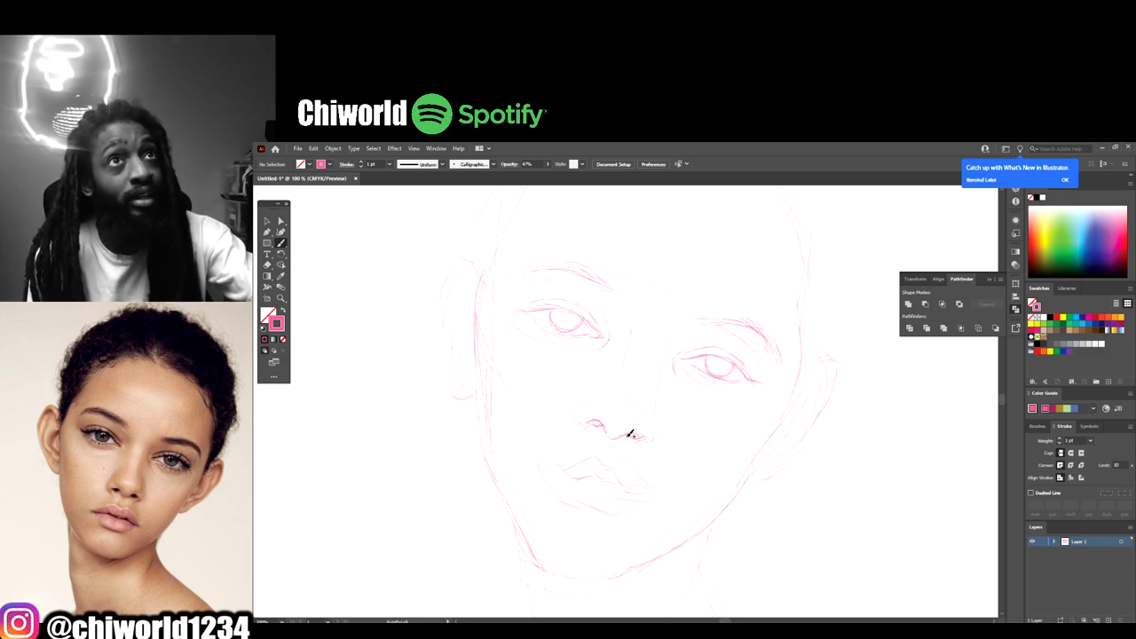
{"action": "left_click_drag", "start_coordinate": [623, 434], "coordinate": [637, 439]}
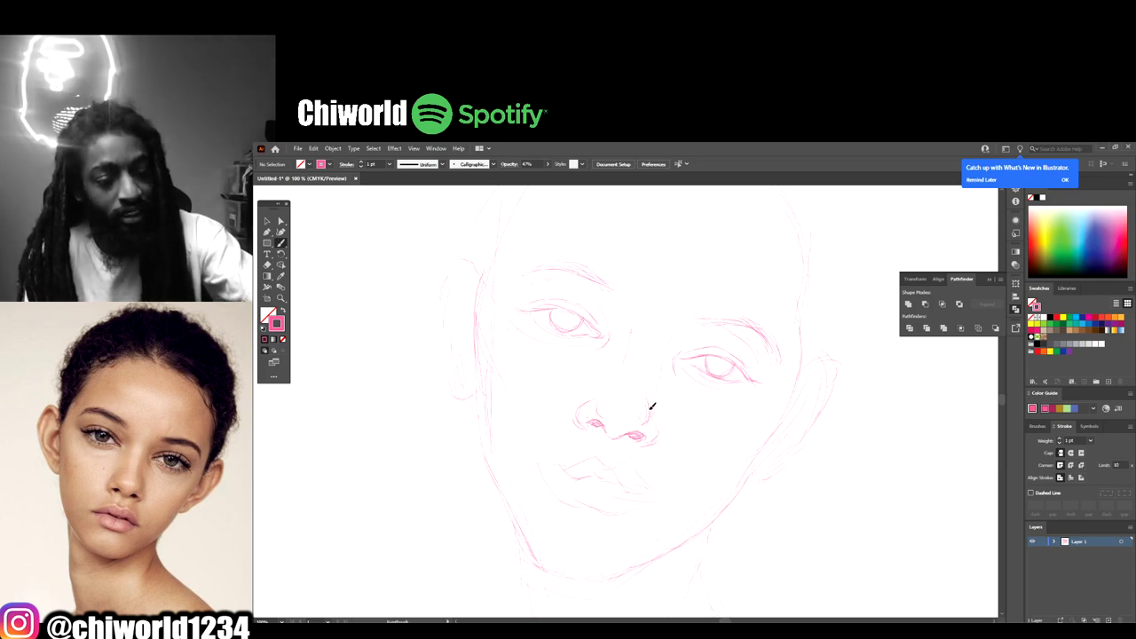
Step: Draw the right side of the nose bridge from the nose wing up to beside the inner eye corner
{"action": "left_click_drag", "start_coordinate": [652, 405], "coordinate": [657, 358]}
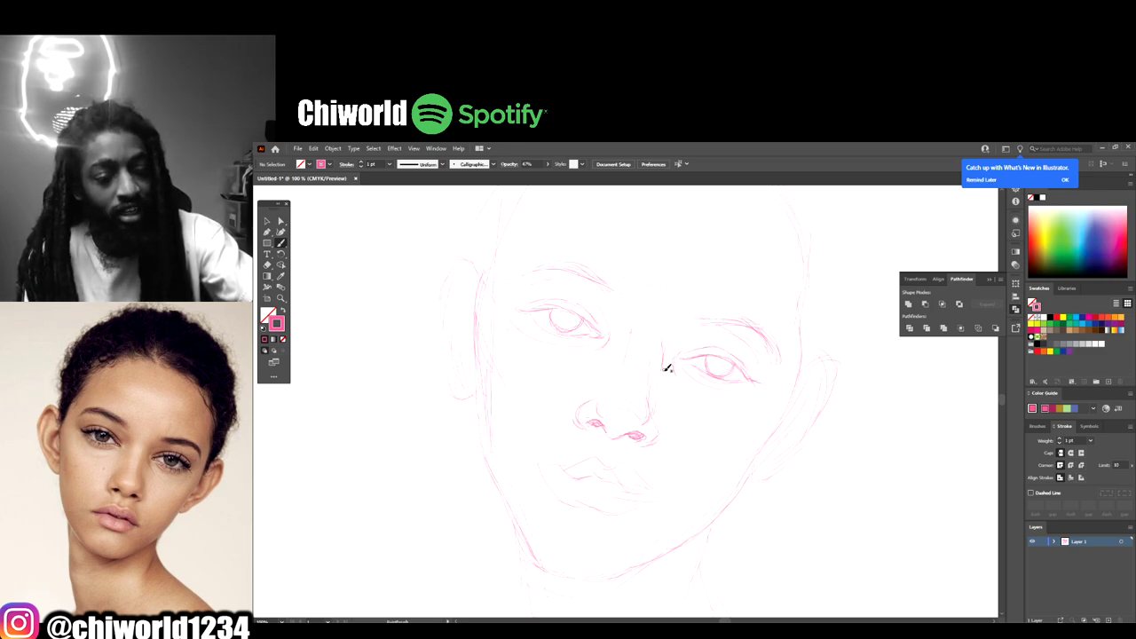
{"action": "key", "text": "ctrl+minus"}
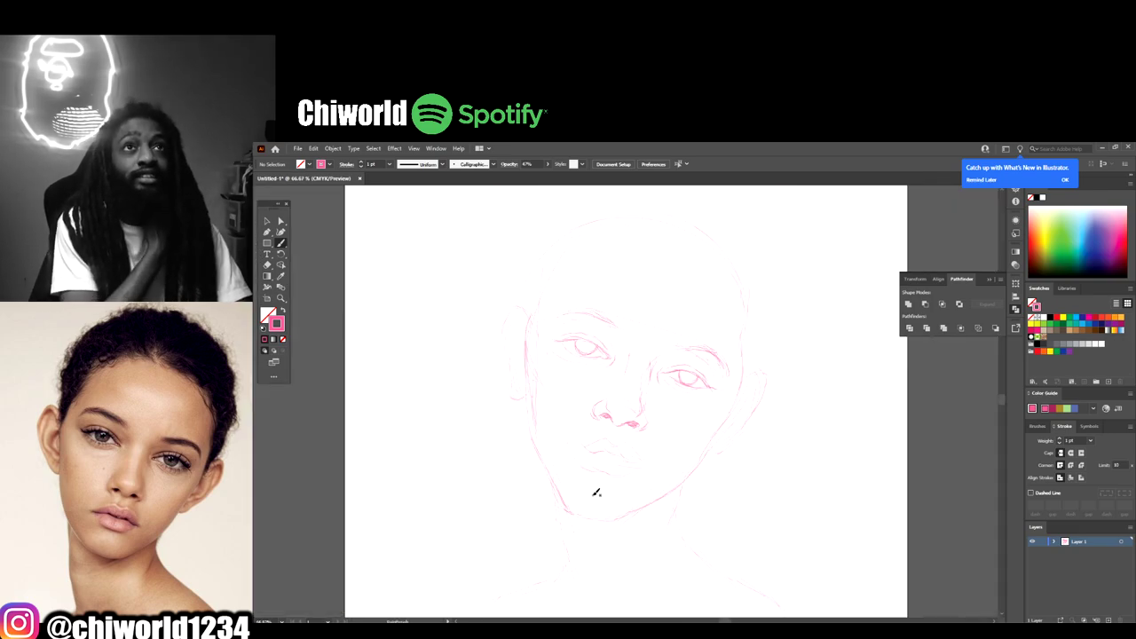
{"action": "key", "text": "ctrl+plus"}
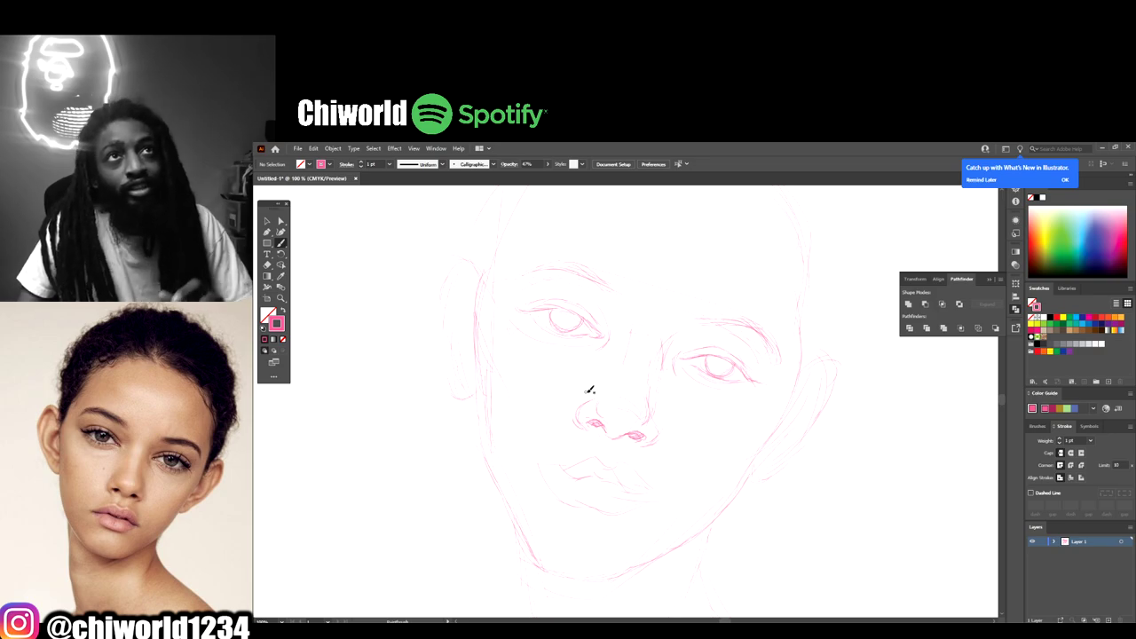
Step: Draw the small philtrum mark under the nose and firmly outline the upper and lower lips over the rough mouth sketch
{"action": "scroll", "coordinate": [526, 372], "scroll_direction": "down", "scroll_amount": 1}
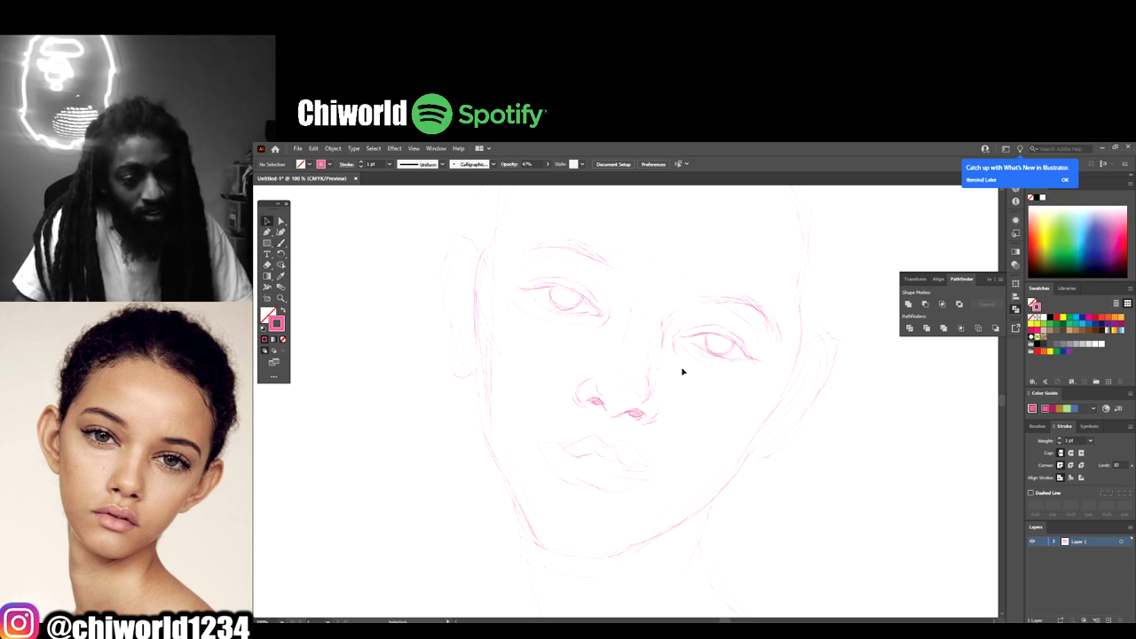
{"action": "left_click_drag", "start_coordinate": [683, 371], "coordinate": [669, 394]}
{"action": "left_click_drag", "start_coordinate": [623, 424], "coordinate": [622, 425]}
{"action": "left_click", "coordinate": [711, 454]}
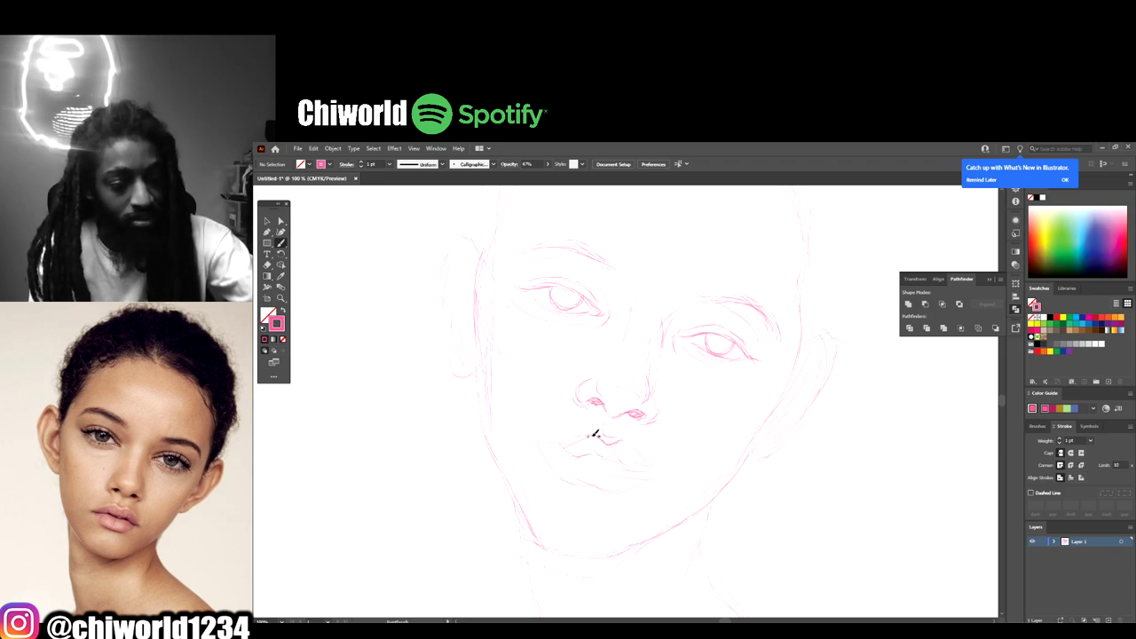
{"action": "left_click_drag", "start_coordinate": [580, 438], "coordinate": [536, 441]}
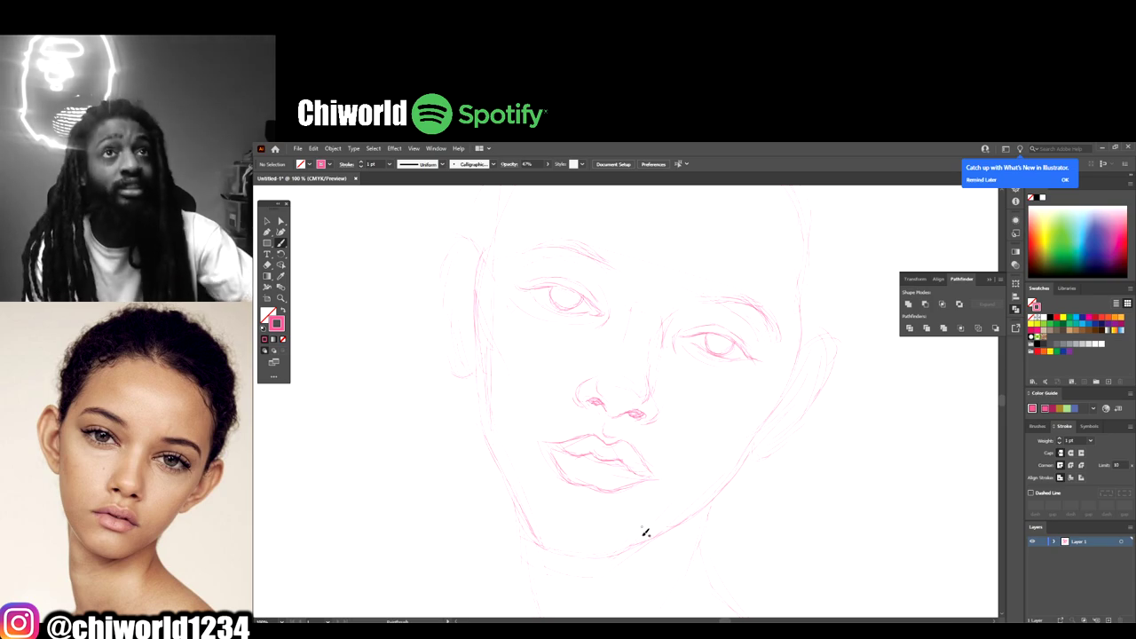
Step: Examine the proportions of the whole portrait, including the neck and shoulders, against the reference photo
{"action": "key", "text": "ctrl+minus"}
{"action": "key", "text": "ctrl+minus"}
{"action": "key", "text": "ctrl+minus"}
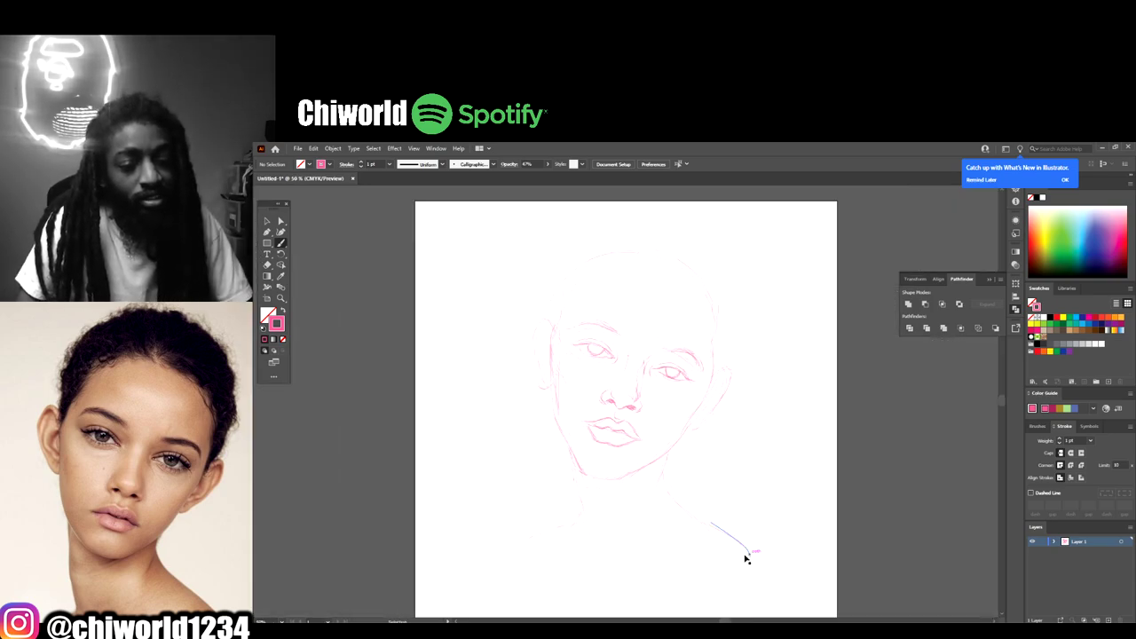
{"action": "key", "text": "ctrl+plus"}
{"action": "key", "text": "ctrl+plus"}
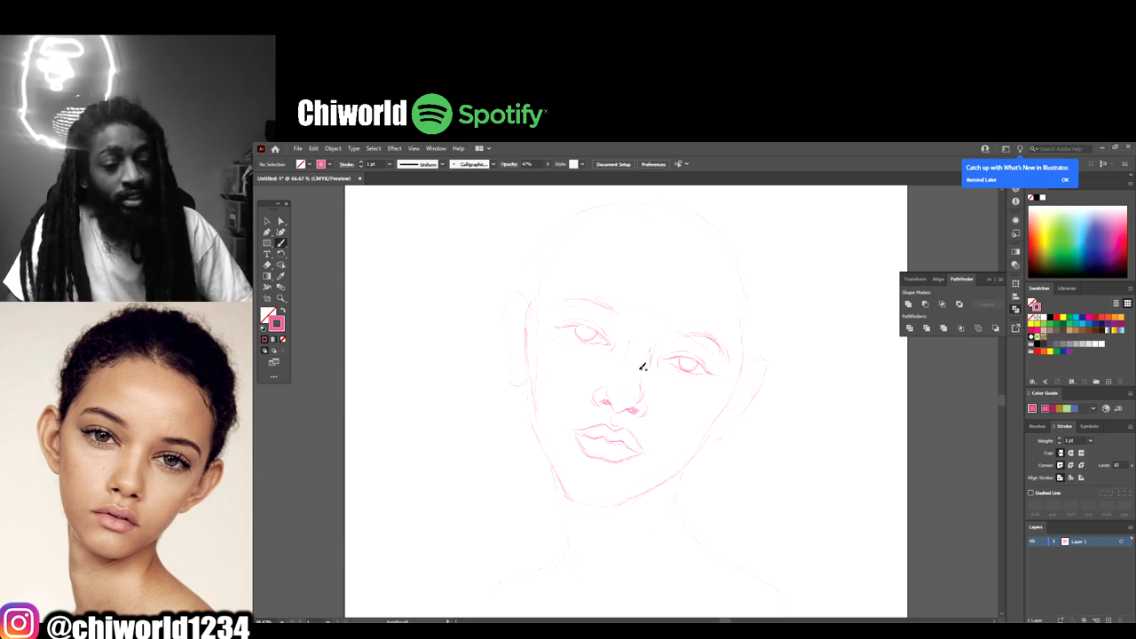
{"action": "key", "text": "ctrl+minus"}
{"action": "key", "text": "ctrl+minus"}
{"action": "key", "text": "ctrl+equal"}
{"action": "key", "text": "ctrl+equal"}
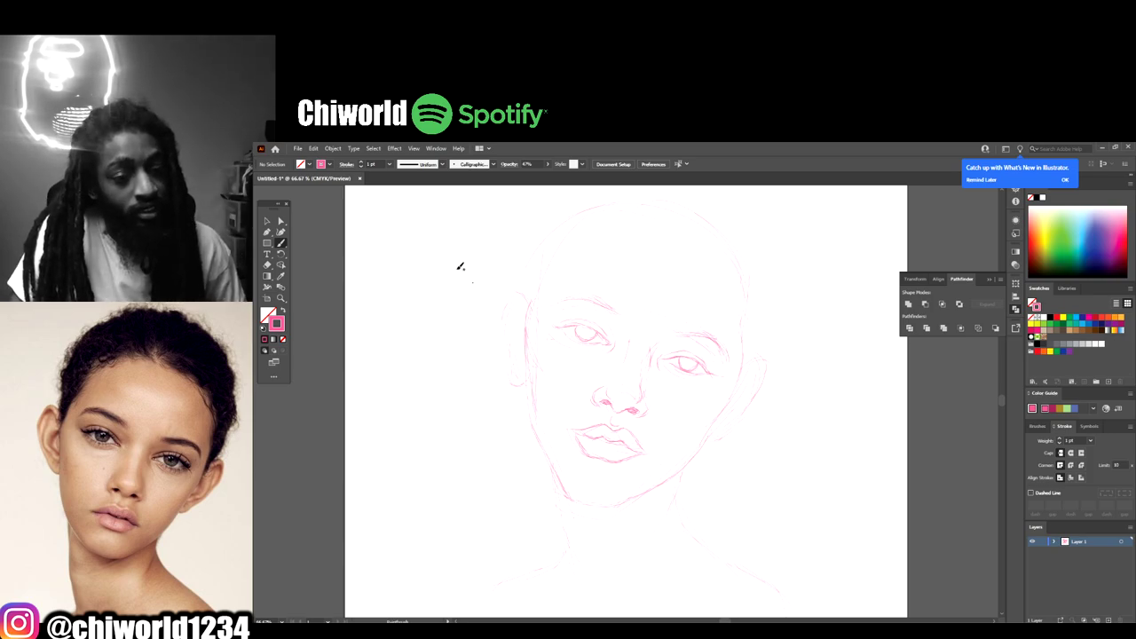
Step: Select the right-hand eye, brow and nose-bridge strokes, nudge them slightly right, and widen the group to about 4.51 in
{"action": "left_click", "coordinate": [268, 221]}
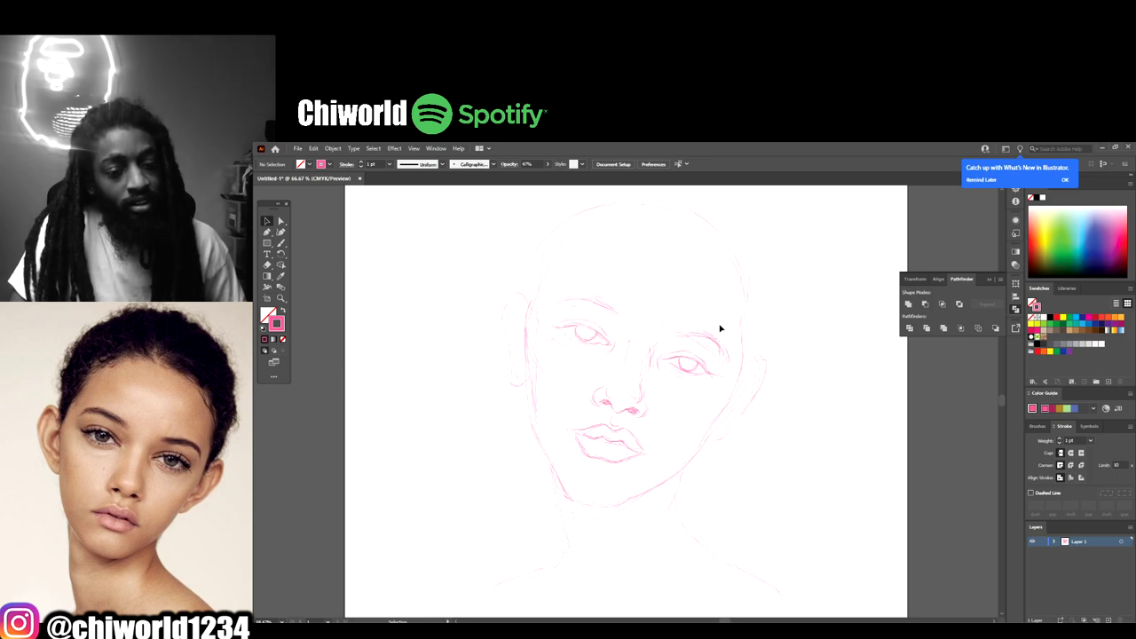
{"action": "left_click_drag", "start_coordinate": [720, 328], "coordinate": [723, 373]}
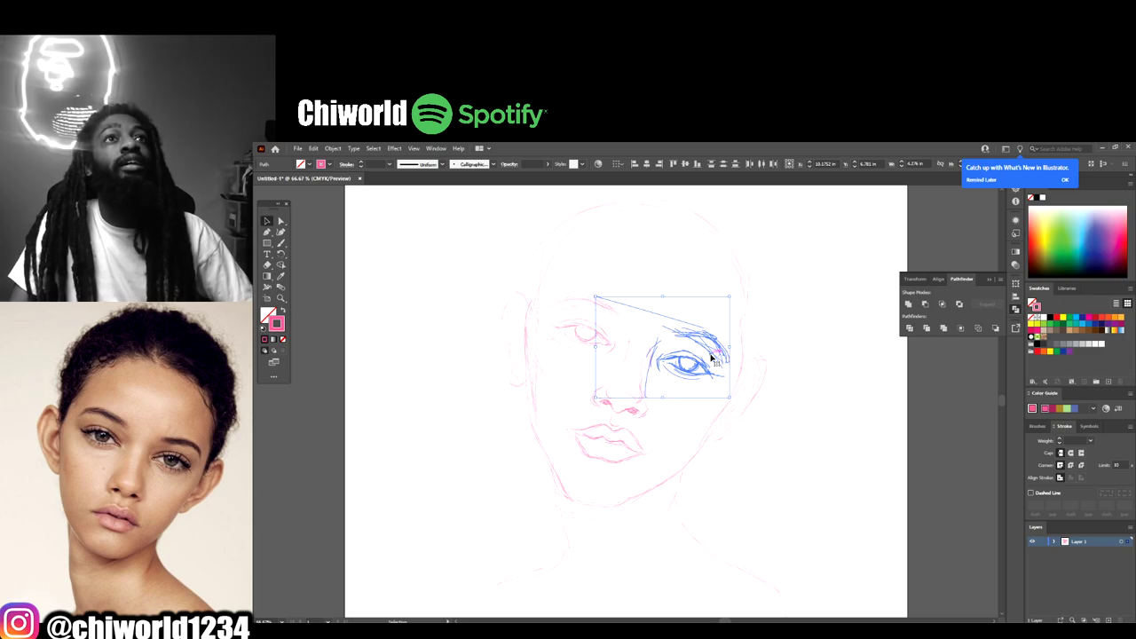
{"action": "key", "text": "Right"}
{"action": "key", "text": "Right"}
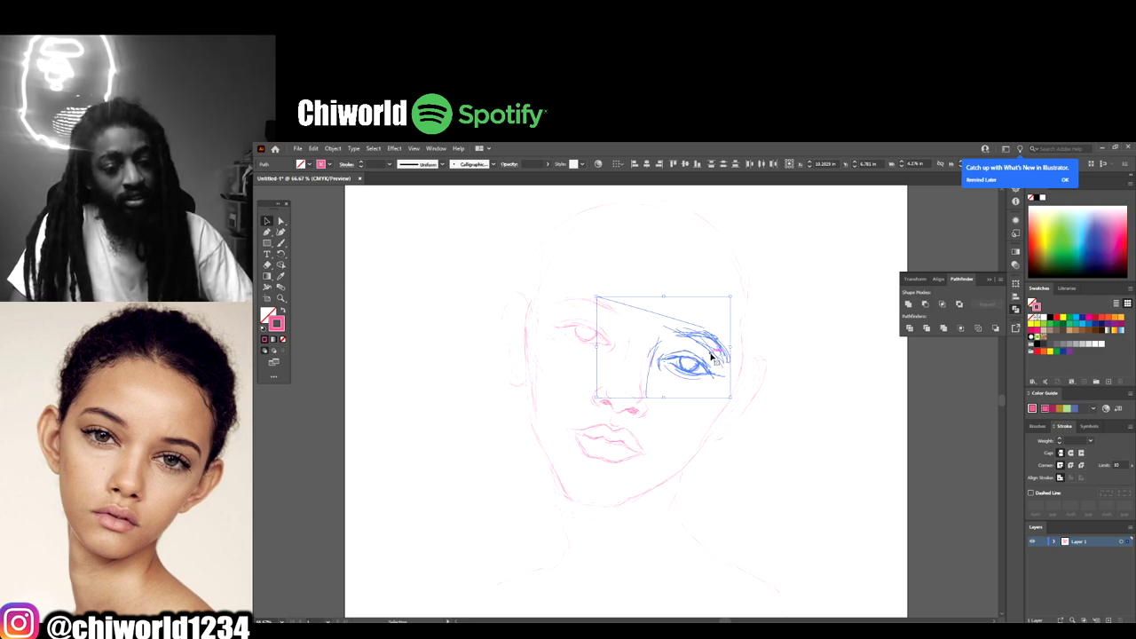
{"action": "left_click_drag", "start_coordinate": [731, 347], "coordinate": [738, 348]}
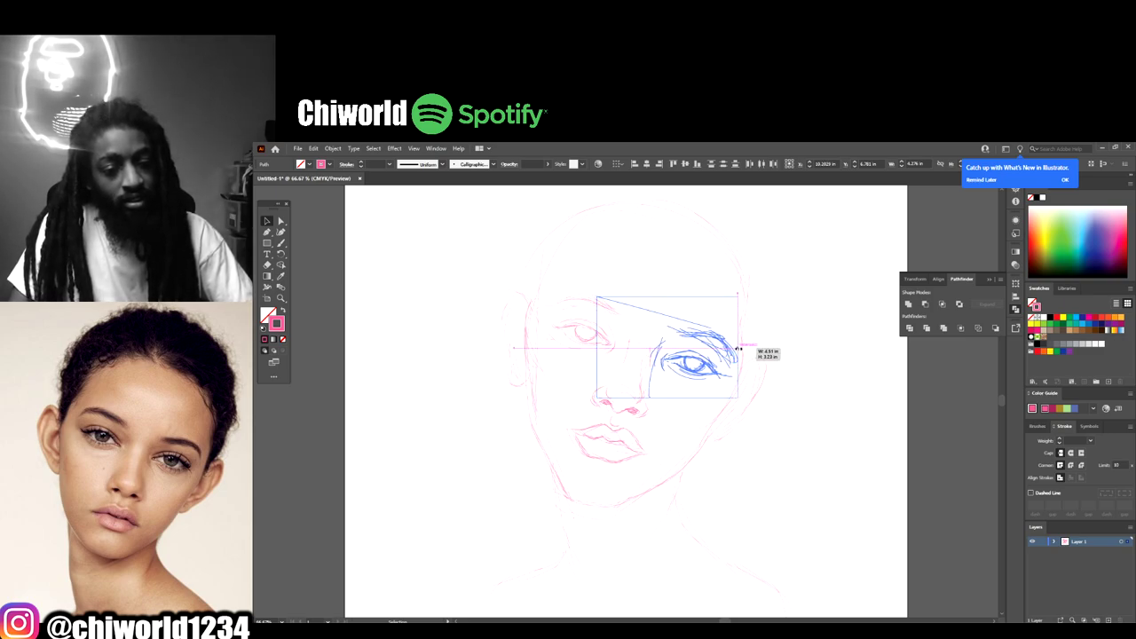
{"action": "left_click", "coordinate": [571, 364]}
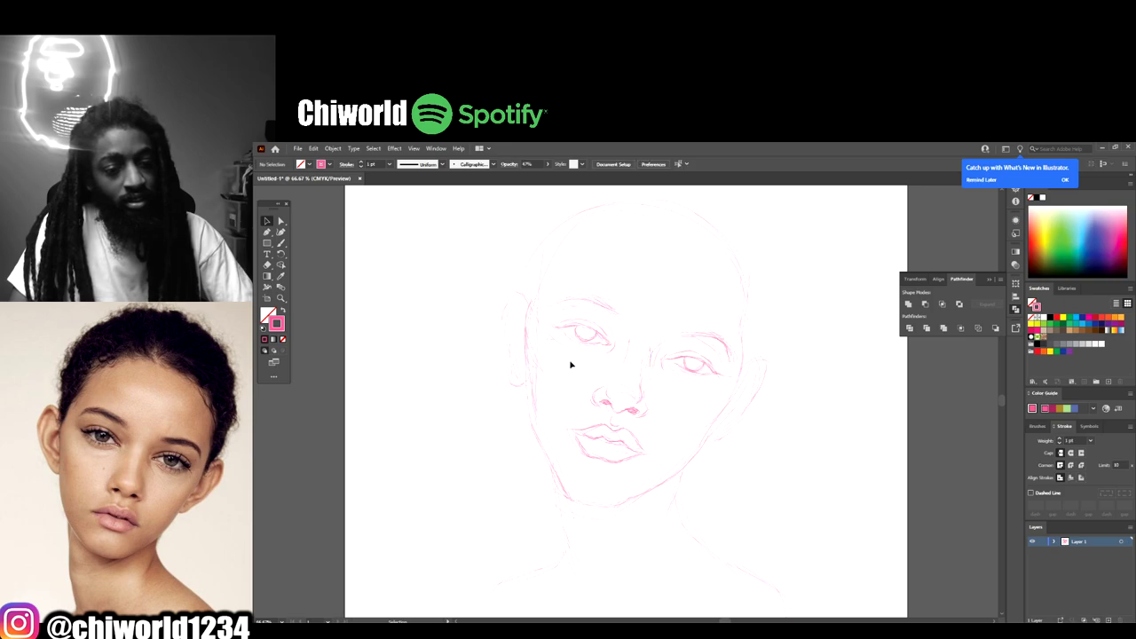
Step: Select the left-hand eye and brow strokes and stretch them slightly outward toward the left side of the face
{"action": "left_click", "coordinate": [554, 307]}
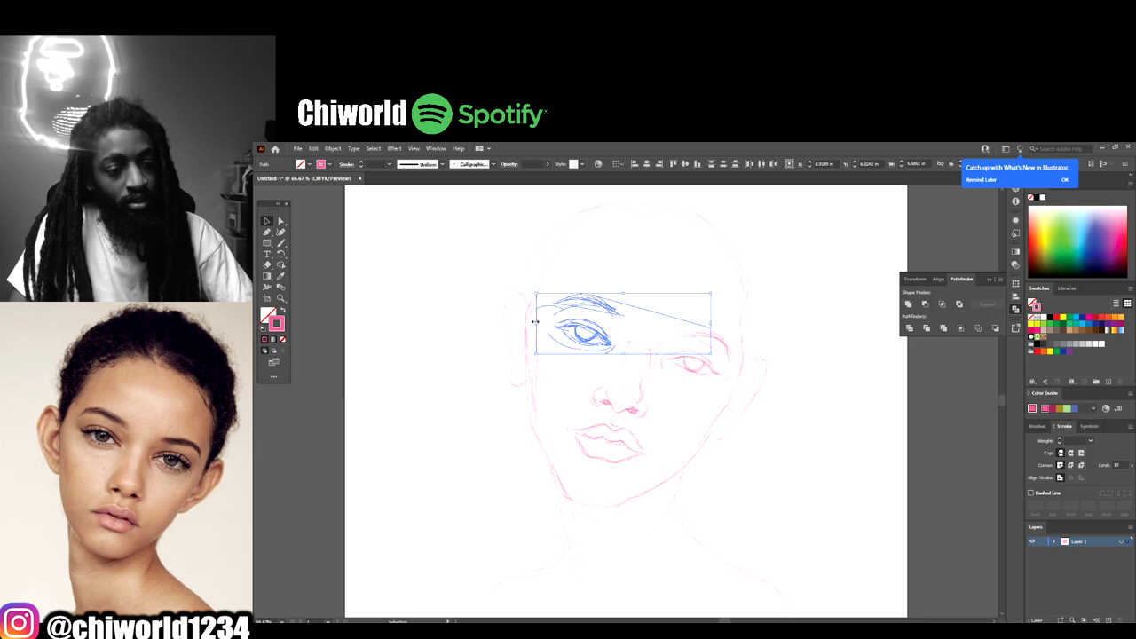
{"action": "left_click_drag", "start_coordinate": [535, 323], "coordinate": [535, 322]}
{"action": "left_click", "coordinate": [893, 494]}
Step: Add strokes at the nose bridge between the eyes and extend the right-hand brow line inward
{"action": "key", "text": "ctrl+minus"}
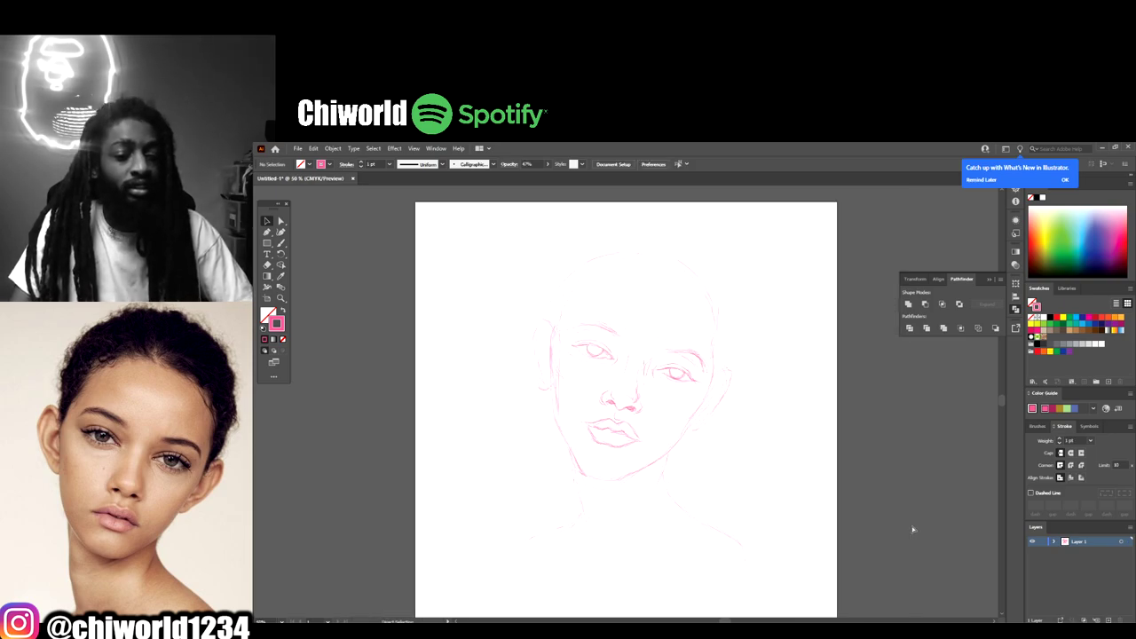
{"action": "key", "text": "ctrl+minus"}
{"action": "key", "text": "ctrl+plus"}
{"action": "scroll", "coordinate": [891, 515], "scroll_direction": "up", "scroll_amount": 1}
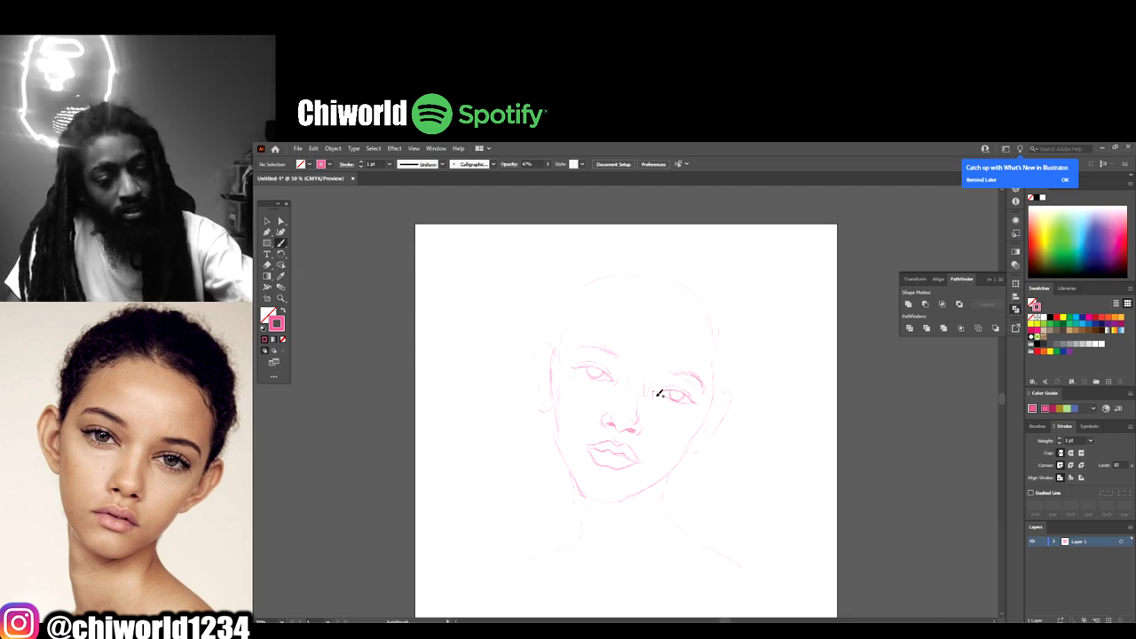
{"action": "left_click_drag", "start_coordinate": [646, 397], "coordinate": [654, 383]}
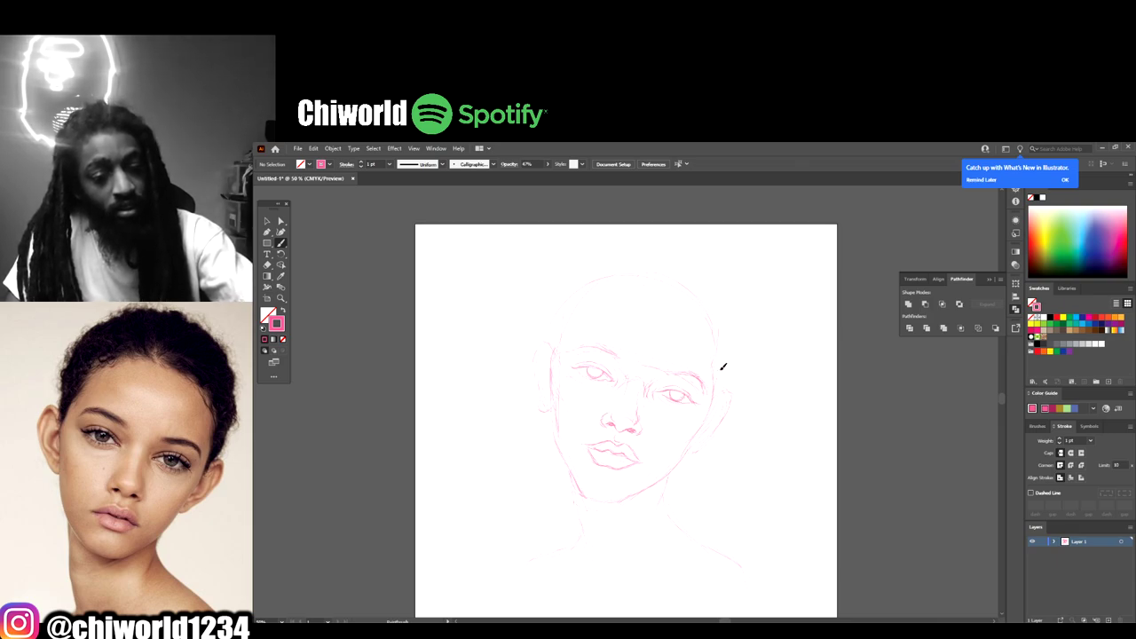
Step: Strengthen both sides of the face outline down to the chin and sketch the hairline and outer hair contour
{"action": "mouse_move", "coordinate": [714, 389]}
{"action": "left_mouse_down"}
{"action": "mouse_move", "coordinate": [685, 450]}
{"action": "mouse_move", "coordinate": [672, 461]}
{"action": "mouse_move", "coordinate": [686, 441]}
{"action": "mouse_move", "coordinate": [647, 483]}
{"action": "left_mouse_up"}
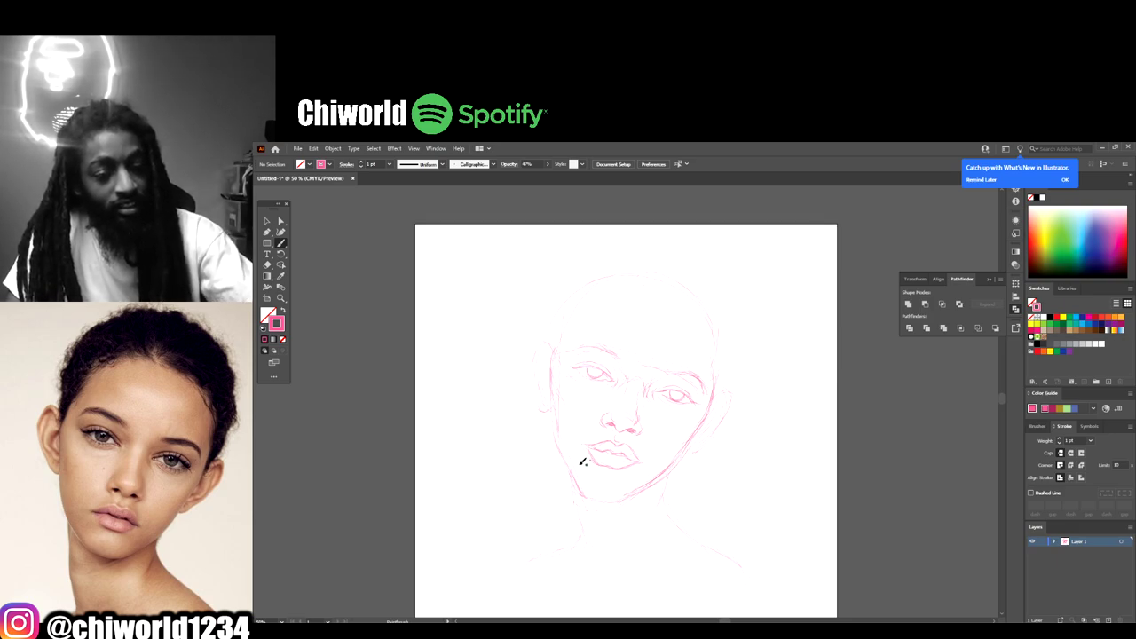
{"action": "left_click_drag", "start_coordinate": [572, 478], "coordinate": [552, 369]}
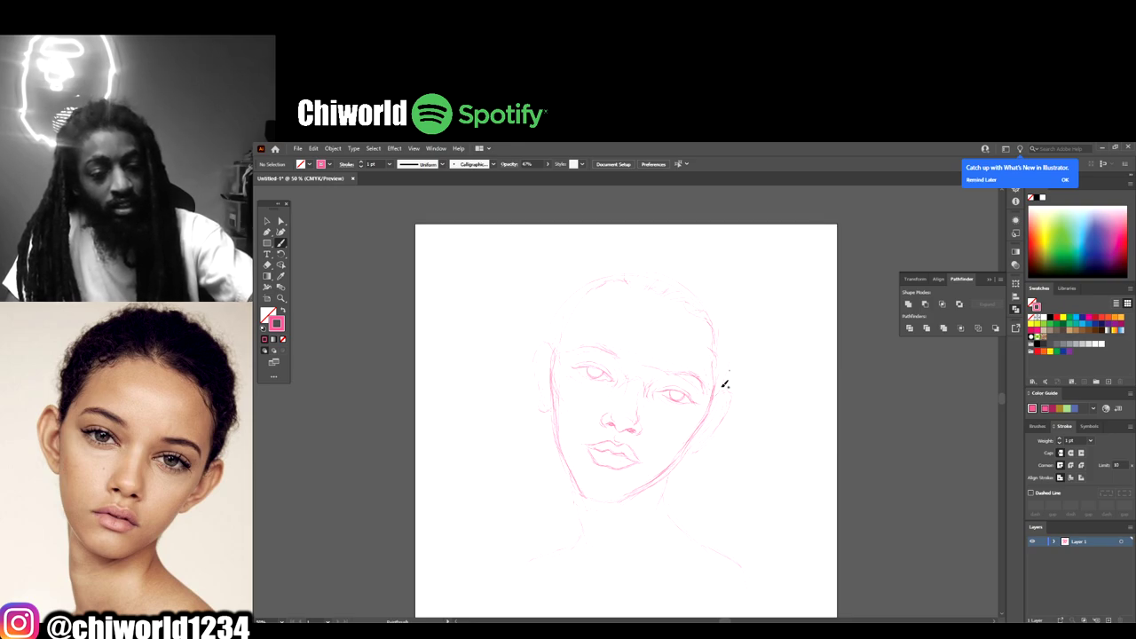
{"action": "left_click_drag", "start_coordinate": [735, 343], "coordinate": [715, 277]}
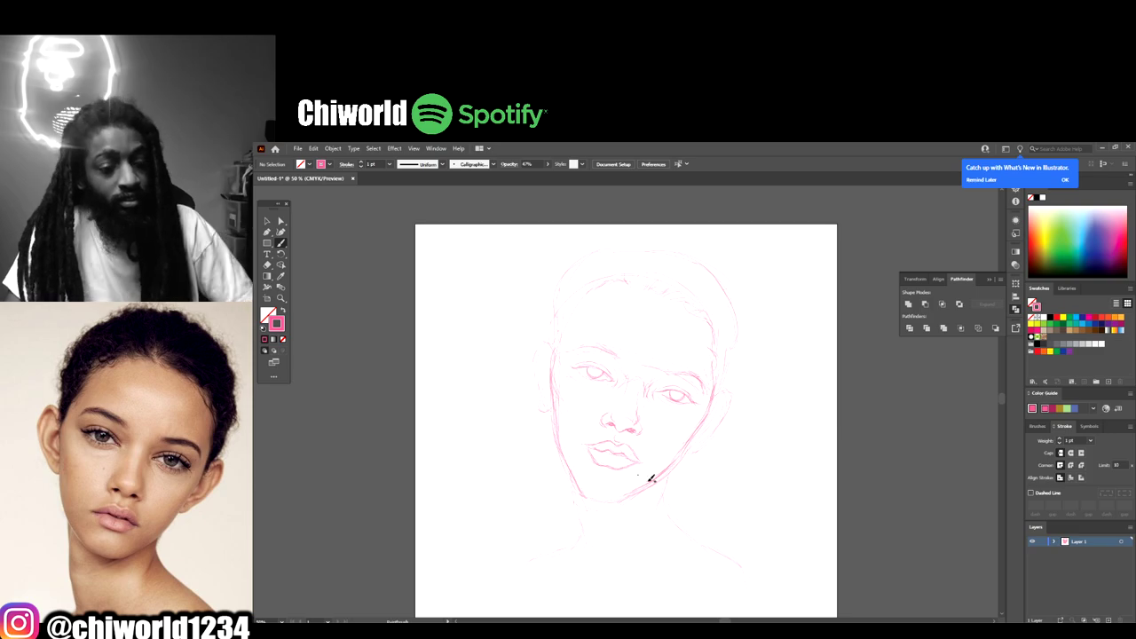
Step: Examine the whole head sketch and the eyes, nose and mouth up close against the reference photo
{"action": "key", "text": "ctrl+minus"}
{"action": "key", "text": "ctrl+plus"}
{"action": "key", "text": "ctrl+plus"}
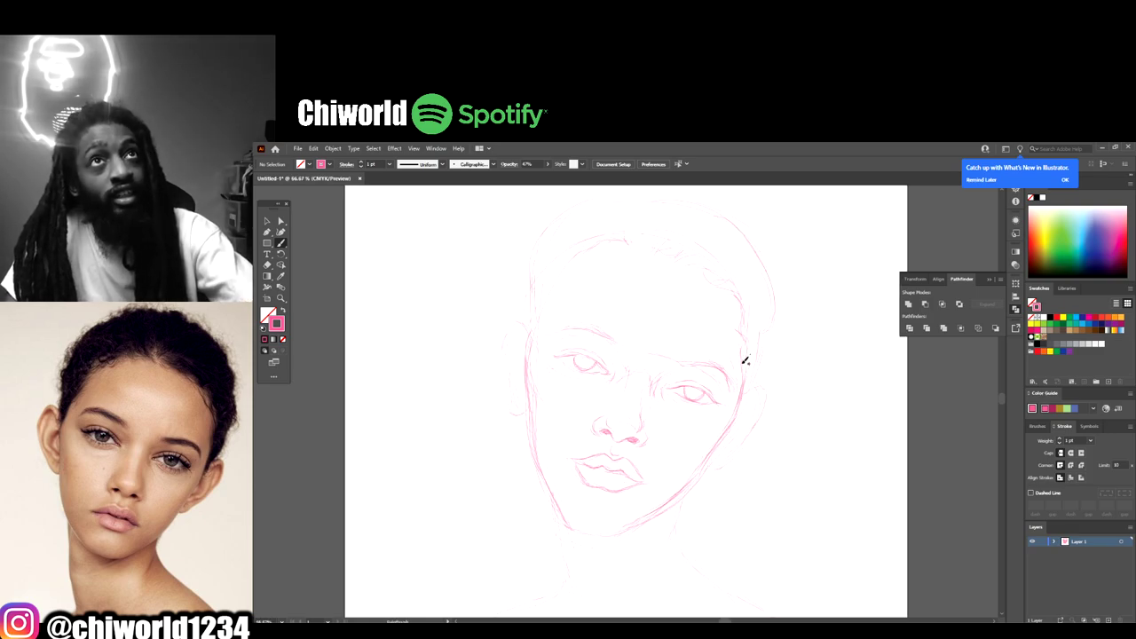
{"action": "key", "text": "ctrl+minus"}
{"action": "key", "text": "ctrl+plus"}
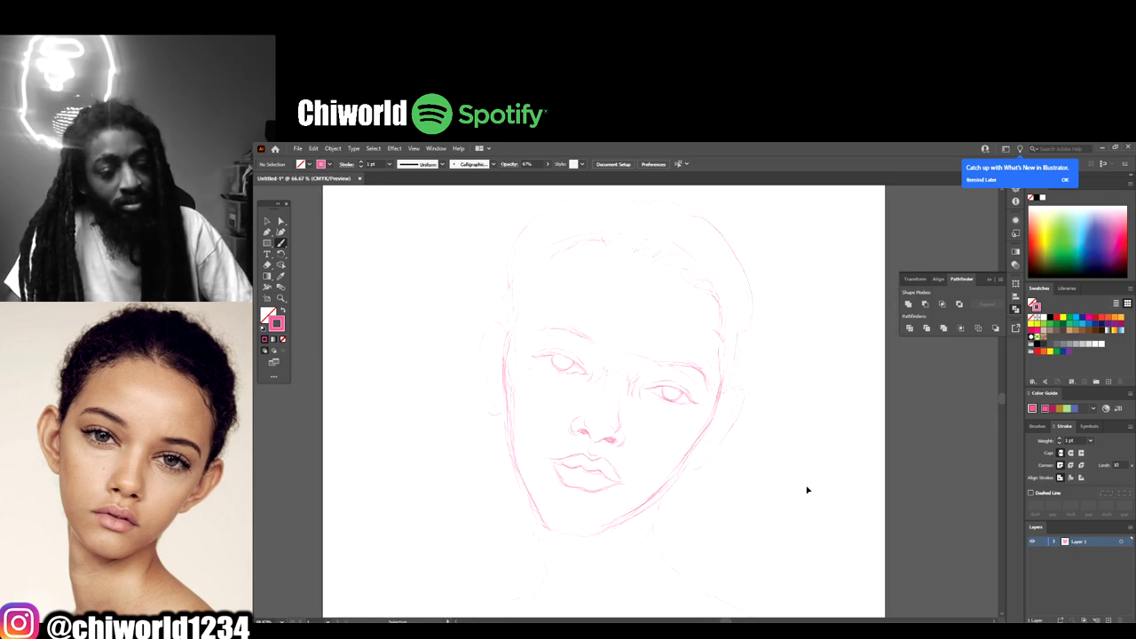
{"action": "key", "text": "ctrl+plus"}
{"action": "key", "text": "ctrl+plus"}
{"action": "scroll", "coordinate": [812, 479], "scroll_direction": "down", "scroll_amount": 2}
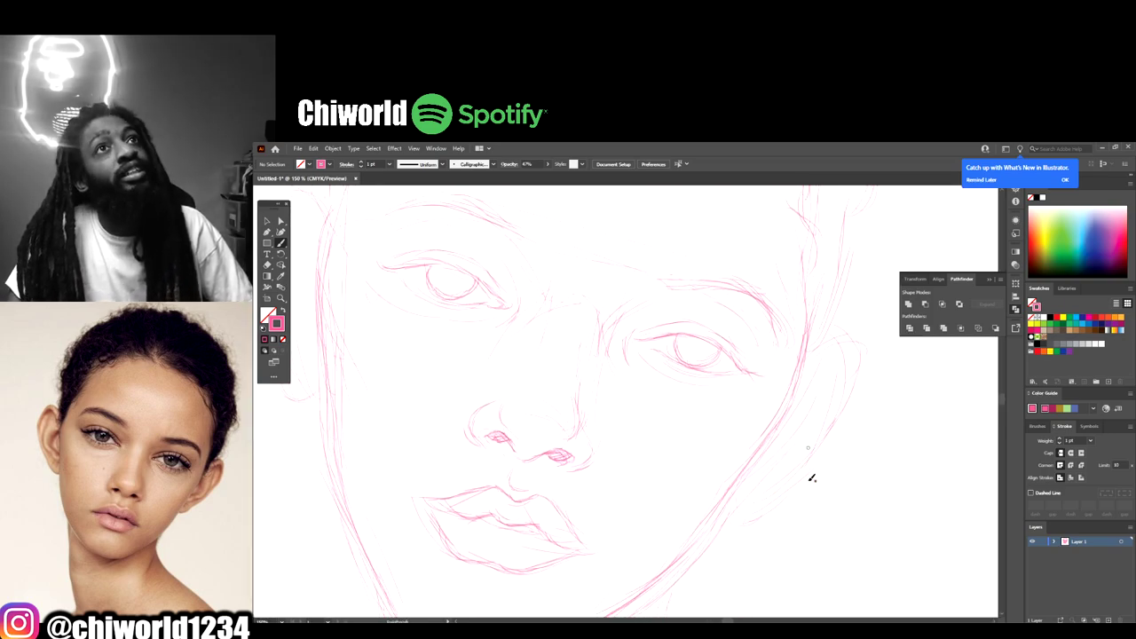
Step: Select the nose strokes, enlarge them slightly, and nudge the nose a little down toward the lips
{"action": "key", "text": "ctrl+minus"}
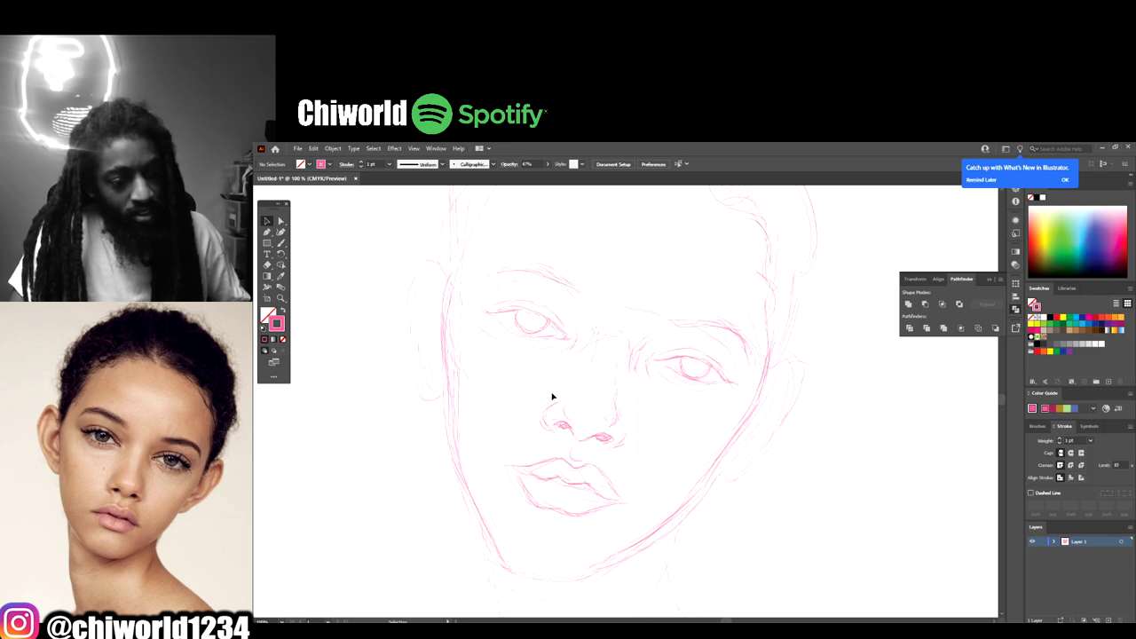
{"action": "mouse_move", "coordinate": [531, 398]}
{"action": "left_mouse_down"}
{"action": "mouse_move", "coordinate": [635, 413]}
{"action": "mouse_move", "coordinate": [650, 395]}
{"action": "left_mouse_up"}
{"action": "left_click_drag", "start_coordinate": [647, 331], "coordinate": [656, 323]}
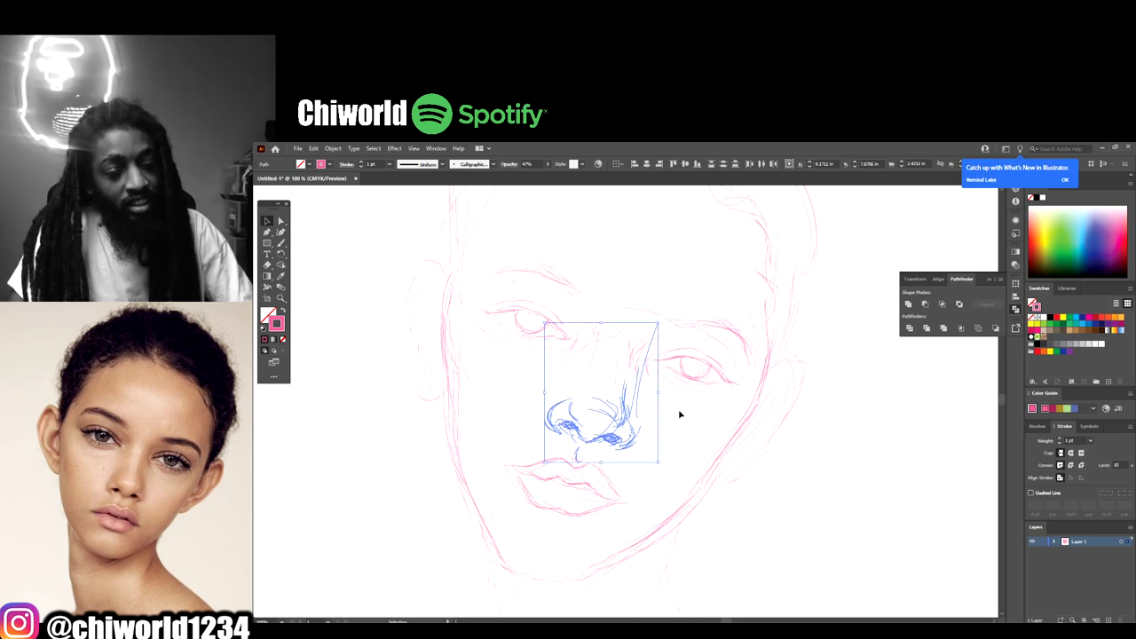
{"action": "key", "text": "Down"}
{"action": "key", "text": "Down"}
{"action": "key", "text": "Down"}
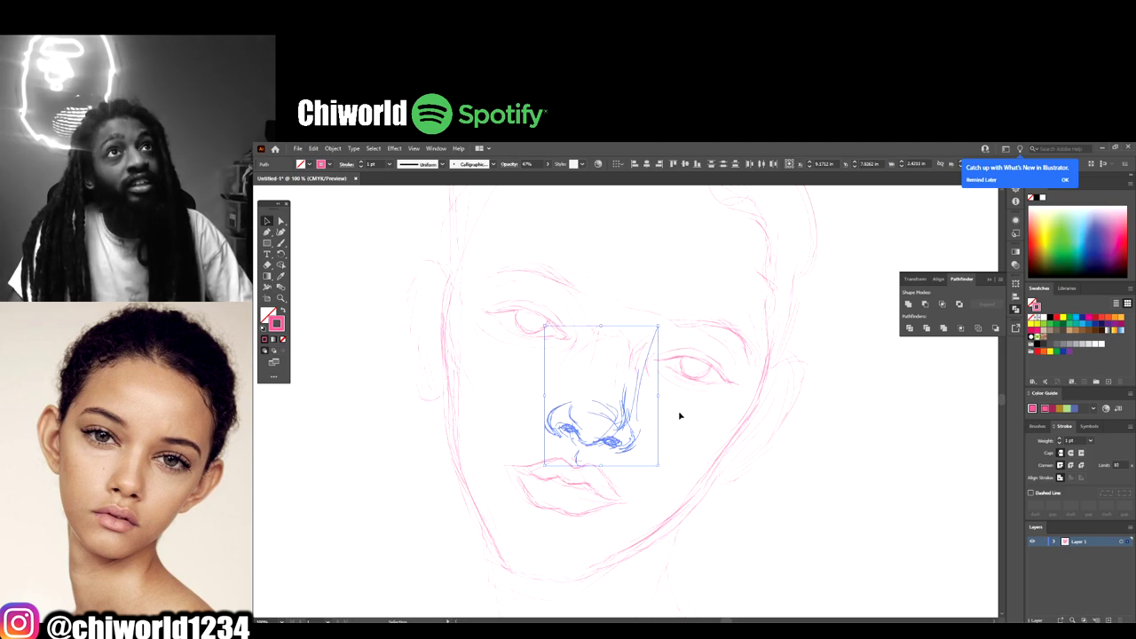
{"action": "left_click", "coordinate": [678, 419]}
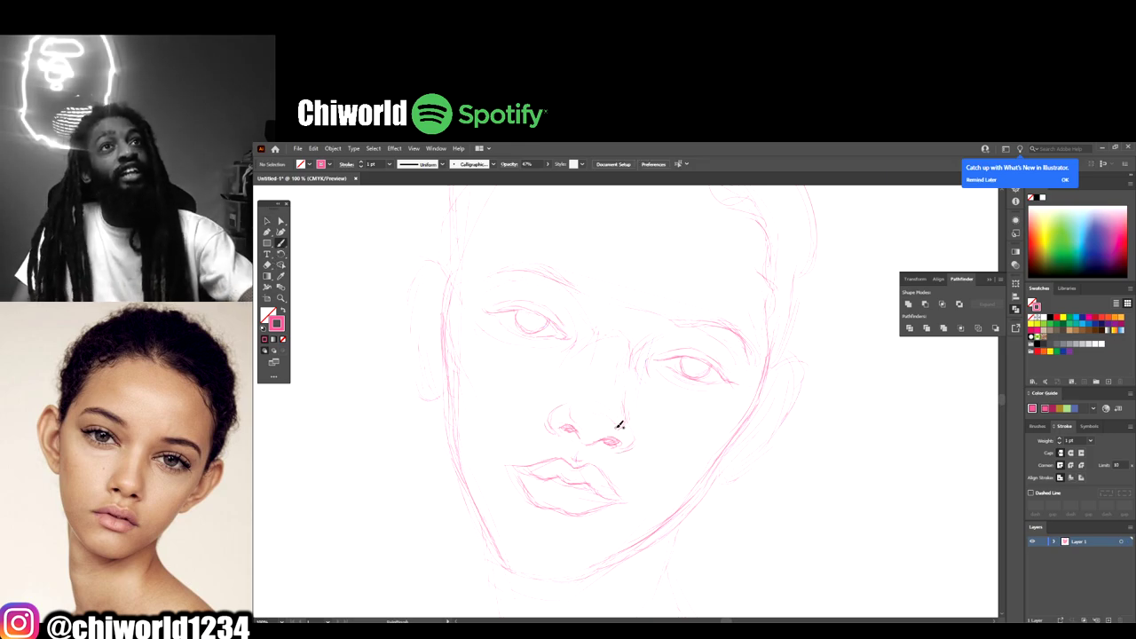
Step: Darken the right side of the nose bridge and the right-hand face outline from the cheek up to the temple hairline
{"action": "left_click_drag", "start_coordinate": [621, 393], "coordinate": [624, 412]}
{"action": "left_click_drag", "start_coordinate": [627, 371], "coordinate": [621, 397]}
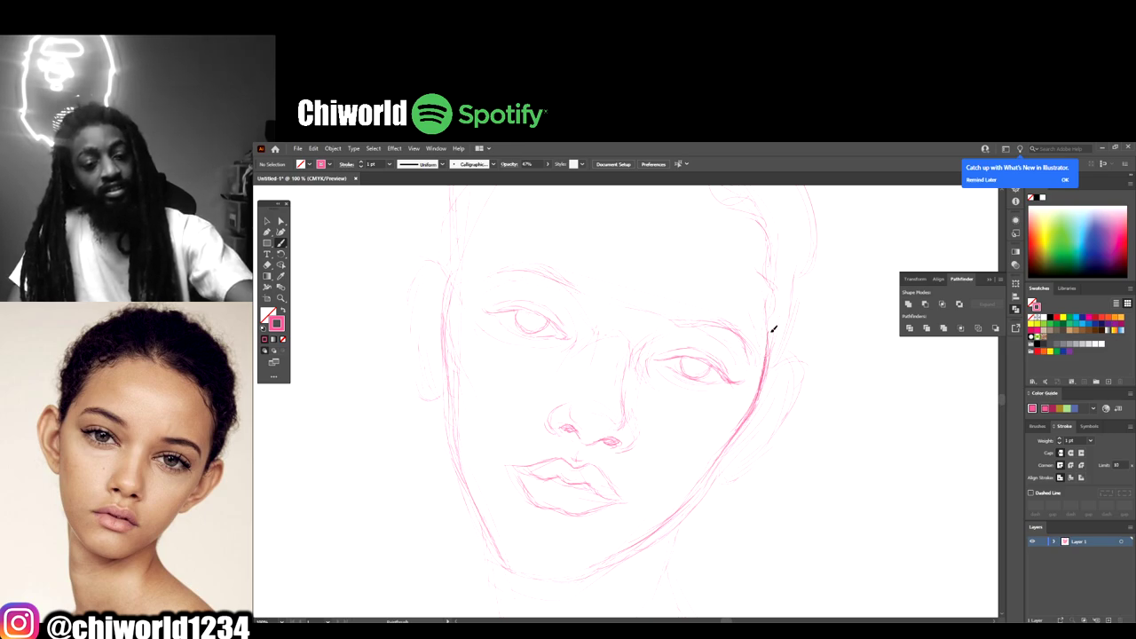
{"action": "mouse_move", "coordinate": [769, 358]}
{"action": "left_mouse_down"}
{"action": "mouse_move", "coordinate": [769, 256]}
{"action": "mouse_move", "coordinate": [775, 299]}
{"action": "mouse_move", "coordinate": [777, 261]}
{"action": "left_mouse_up"}
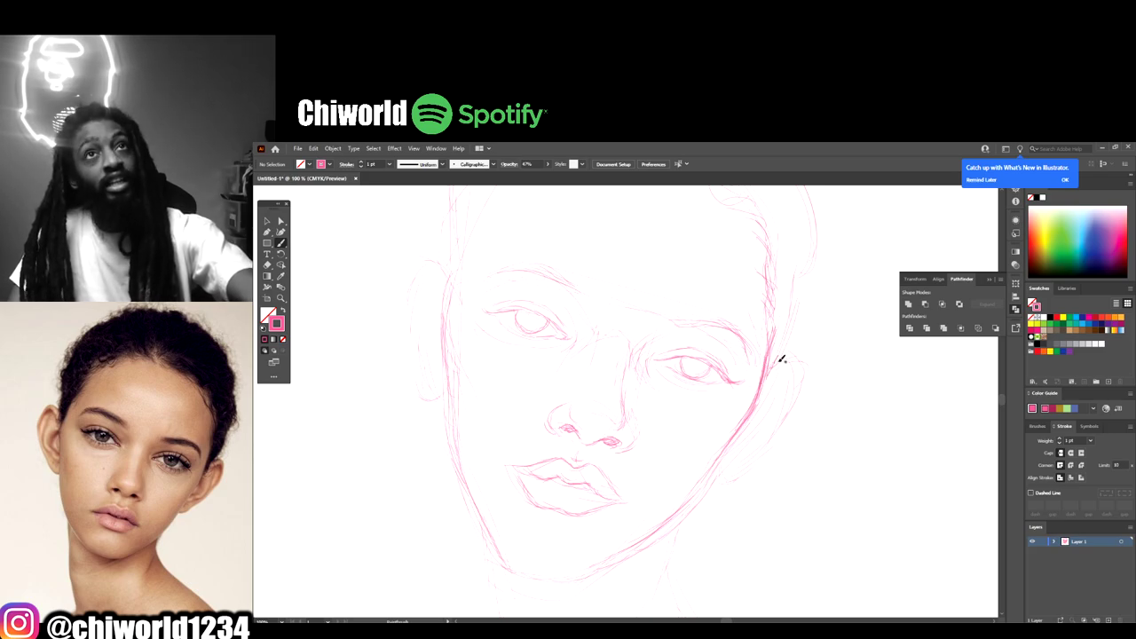
{"action": "left_click_drag", "start_coordinate": [771, 373], "coordinate": [794, 317]}
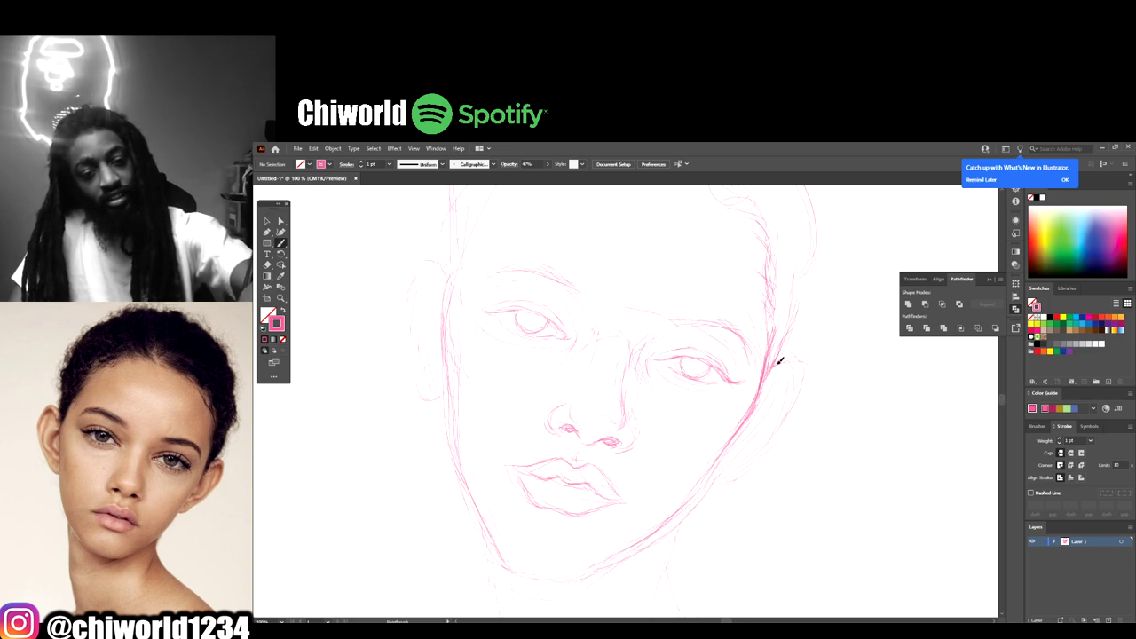
Step: Draw the right-hand ear with its outer rim, lobe and inner fold joining the side of the face
{"action": "left_click_drag", "start_coordinate": [779, 360], "coordinate": [803, 360]}
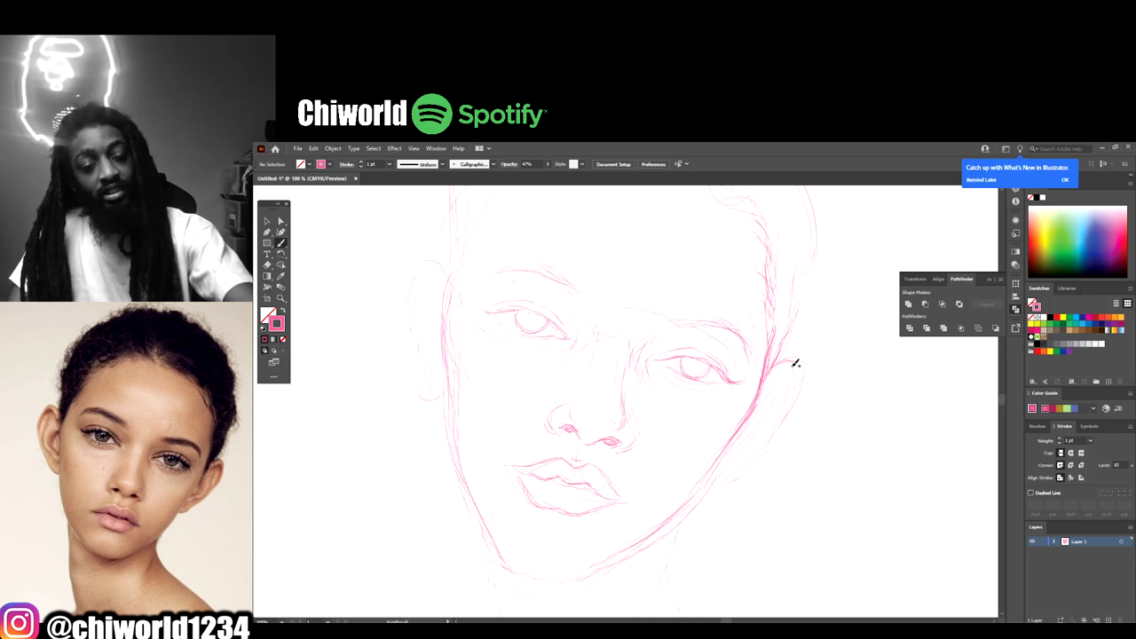
{"action": "mouse_move", "coordinate": [800, 369]}
{"action": "left_mouse_down"}
{"action": "mouse_move", "coordinate": [739, 467]}
{"action": "mouse_move", "coordinate": [760, 449]}
{"action": "mouse_move", "coordinate": [735, 473]}
{"action": "left_mouse_up"}
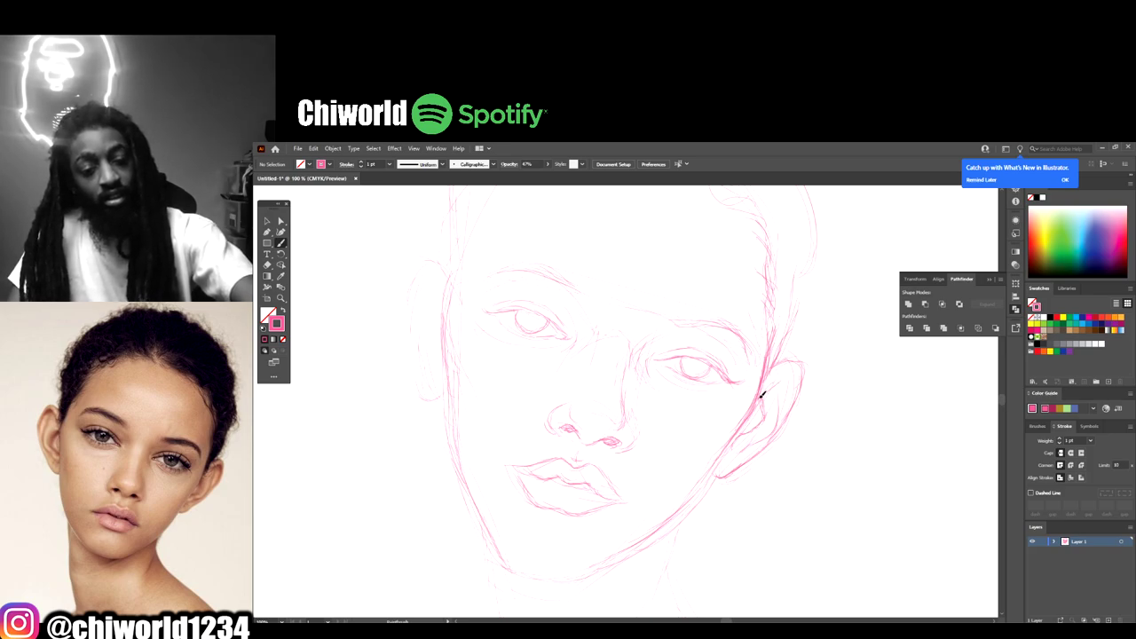
{"action": "left_click_drag", "start_coordinate": [761, 397], "coordinate": [791, 376]}
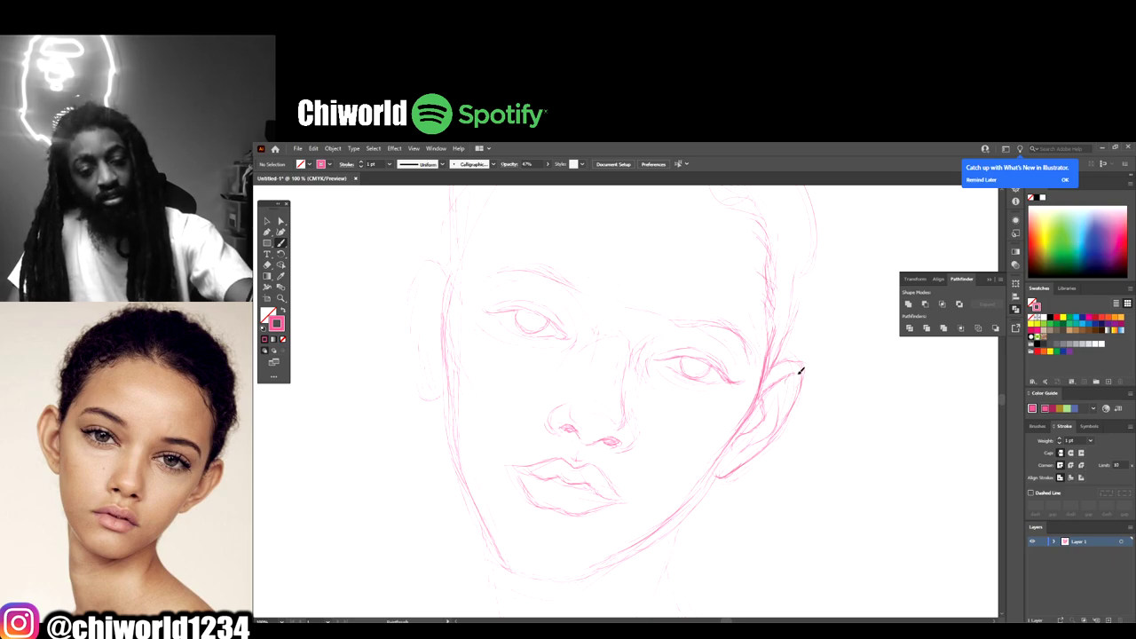
{"action": "scroll", "coordinate": [745, 564], "scroll_direction": "down", "scroll_amount": 3}
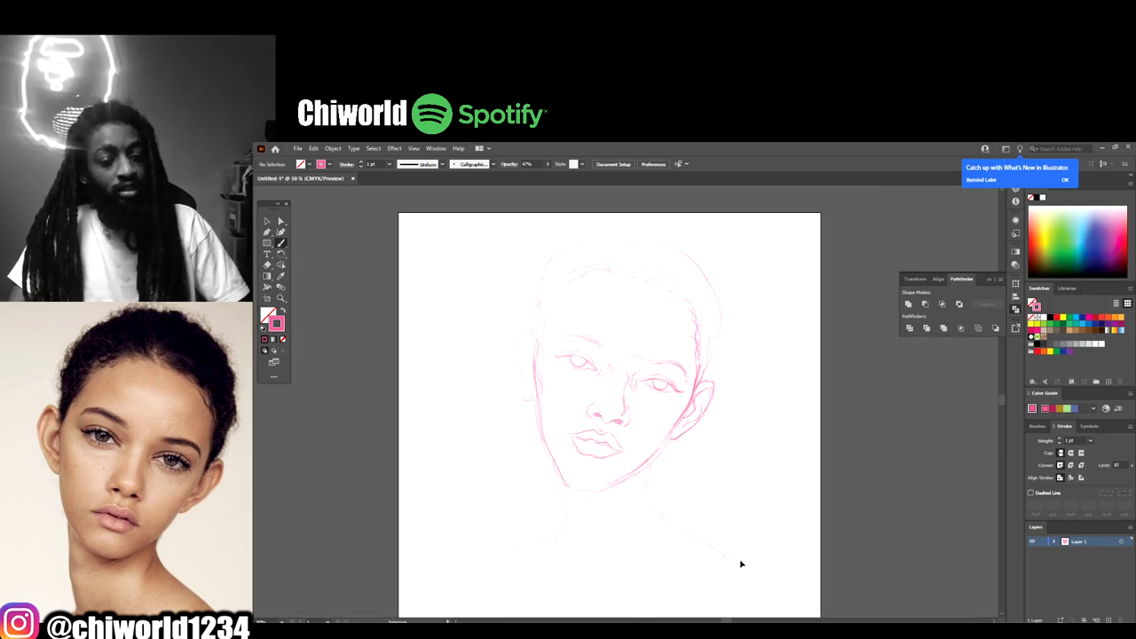
{"action": "scroll", "coordinate": [737, 563], "scroll_direction": "up", "scroll_amount": 3}
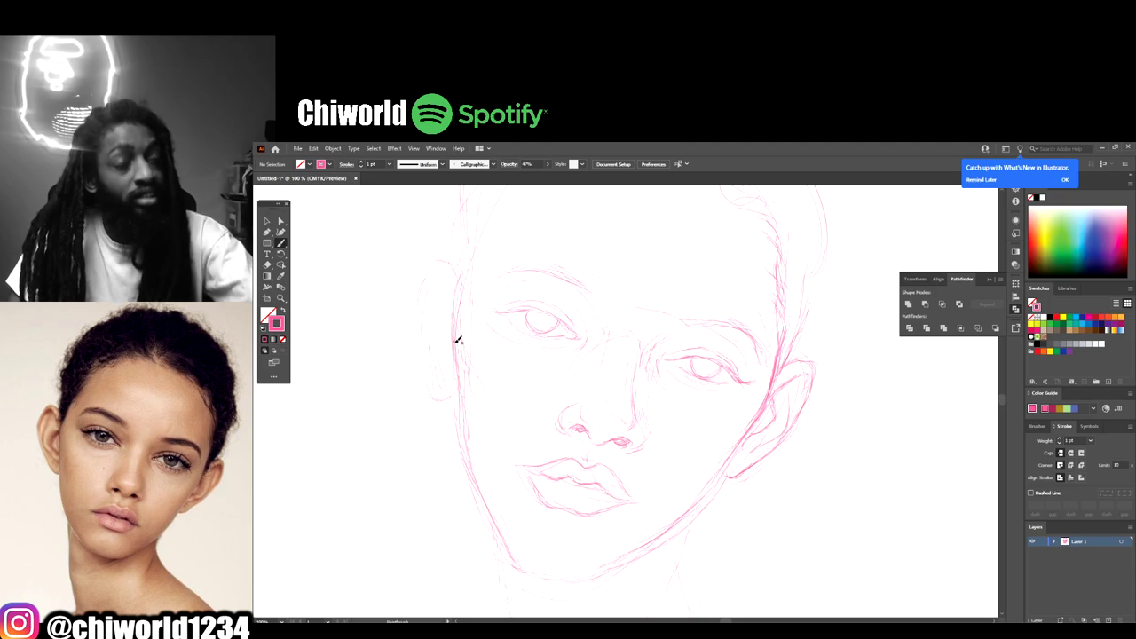
{"action": "scroll", "coordinate": [684, 406], "scroll_direction": "down", "scroll_amount": 3}
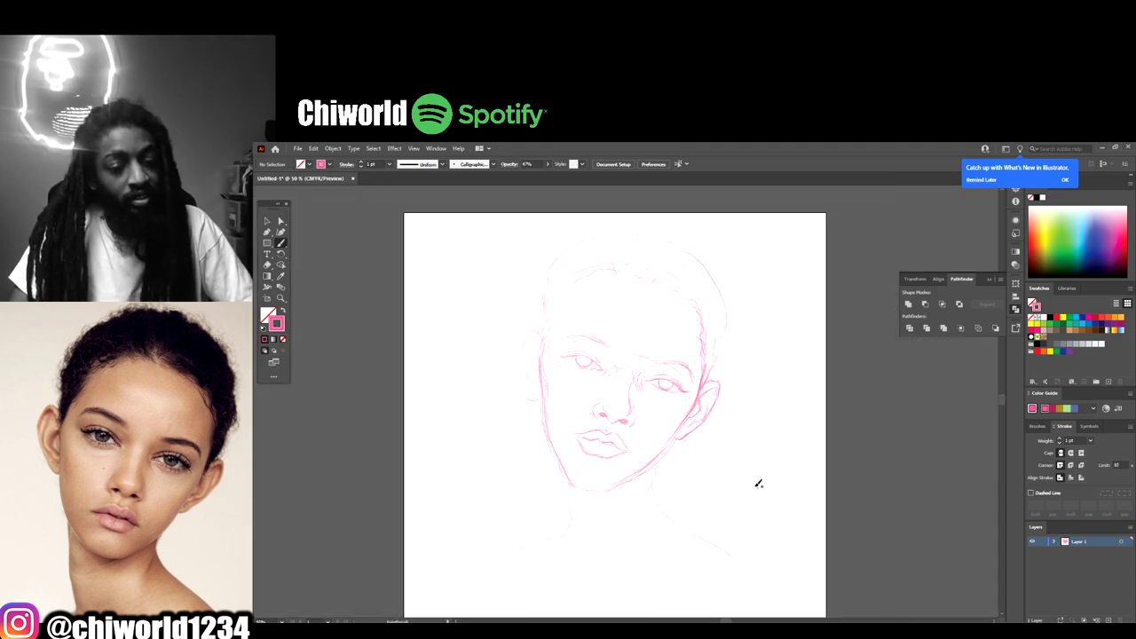
{"action": "scroll", "coordinate": [756, 482], "scroll_direction": "up", "scroll_amount": 3}
{"action": "scroll", "coordinate": [737, 481], "scroll_direction": "down", "scroll_amount": 2}
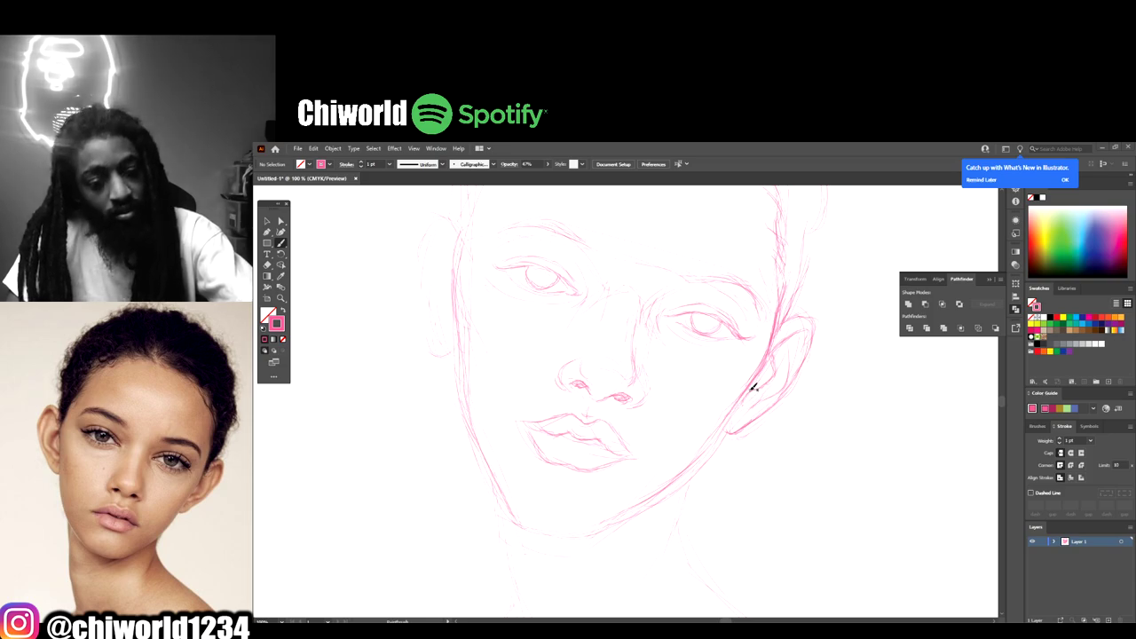
Step: Darken the face outline from the right-hand ear around the jaw and chin and up the left-hand side to the temple
{"action": "mouse_move", "coordinate": [751, 391]}
{"action": "left_mouse_down"}
{"action": "mouse_move", "coordinate": [671, 488]}
{"action": "mouse_move", "coordinate": [706, 452]}
{"action": "mouse_move", "coordinate": [606, 526]}
{"action": "mouse_move", "coordinate": [646, 503]}
{"action": "mouse_move", "coordinate": [635, 512]}
{"action": "mouse_move", "coordinate": [645, 503]}
{"action": "mouse_move", "coordinate": [579, 531]}
{"action": "mouse_move", "coordinate": [605, 525]}
{"action": "mouse_move", "coordinate": [562, 524]}
{"action": "mouse_move", "coordinate": [579, 532]}
{"action": "mouse_move", "coordinate": [566, 532]}
{"action": "mouse_move", "coordinate": [596, 531]}
{"action": "mouse_move", "coordinate": [517, 520]}
{"action": "mouse_move", "coordinate": [535, 528]}
{"action": "mouse_move", "coordinate": [473, 444]}
{"action": "mouse_move", "coordinate": [481, 449]}
{"action": "mouse_move", "coordinate": [464, 380]}
{"action": "mouse_move", "coordinate": [475, 431]}
{"action": "left_mouse_up"}
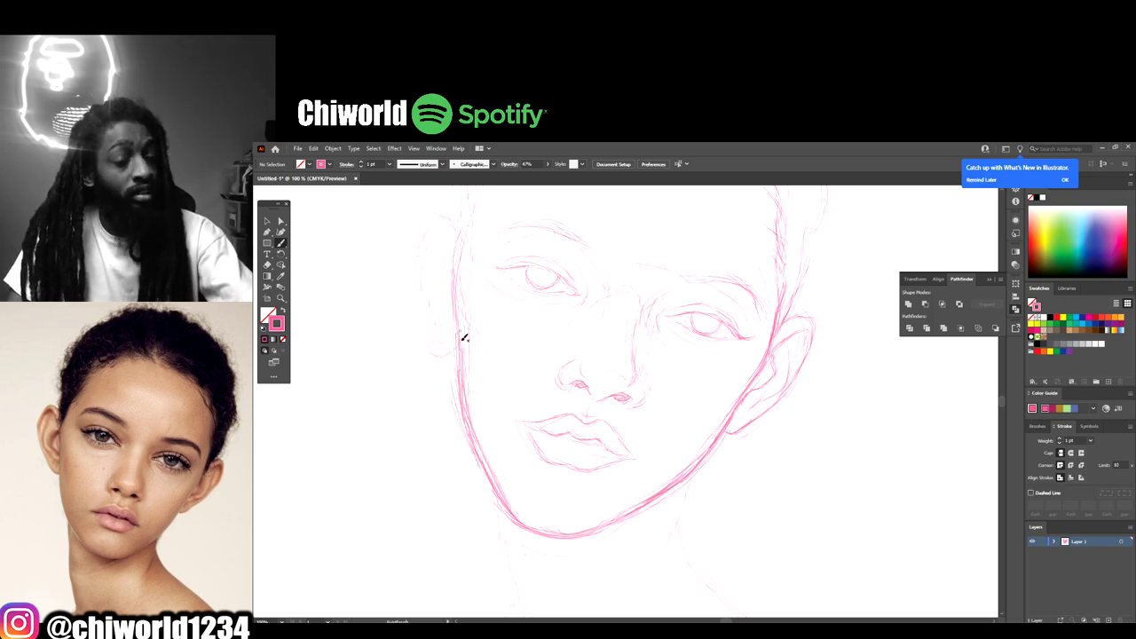
{"action": "mouse_move", "coordinate": [464, 337]}
{"action": "left_mouse_down"}
{"action": "mouse_move", "coordinate": [462, 408]}
{"action": "mouse_move", "coordinate": [463, 264]}
{"action": "mouse_move", "coordinate": [464, 358]}
{"action": "left_mouse_up"}
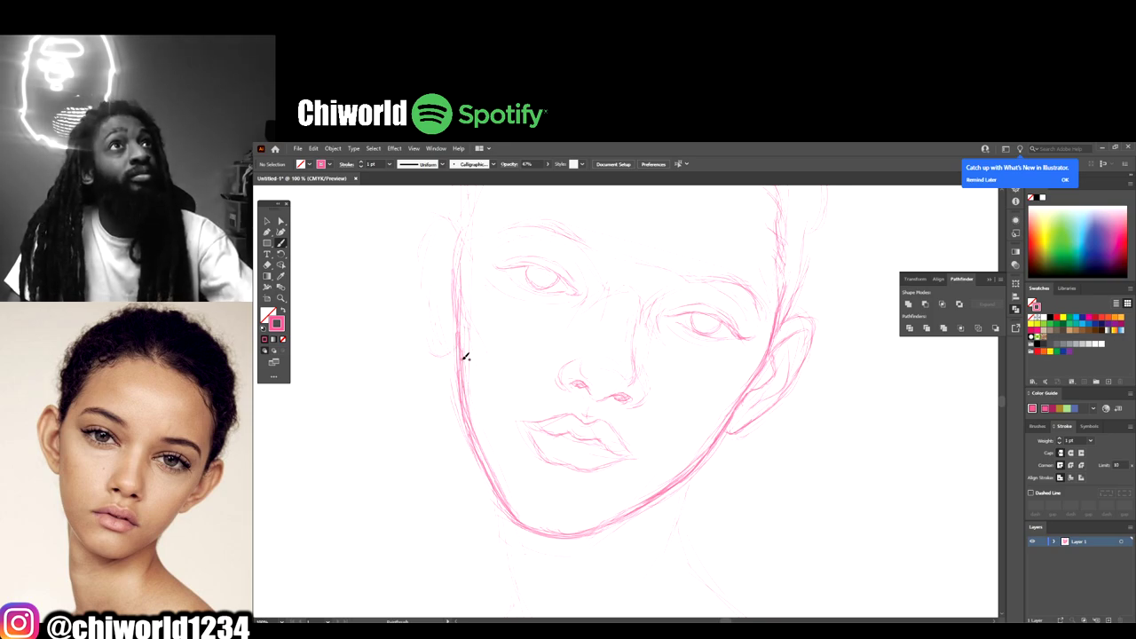
{"action": "mouse_move", "coordinate": [461, 317]}
{"action": "left_mouse_down"}
{"action": "mouse_move", "coordinate": [460, 260]}
{"action": "mouse_move", "coordinate": [461, 292]}
{"action": "mouse_move", "coordinate": [468, 222]}
{"action": "left_mouse_up"}
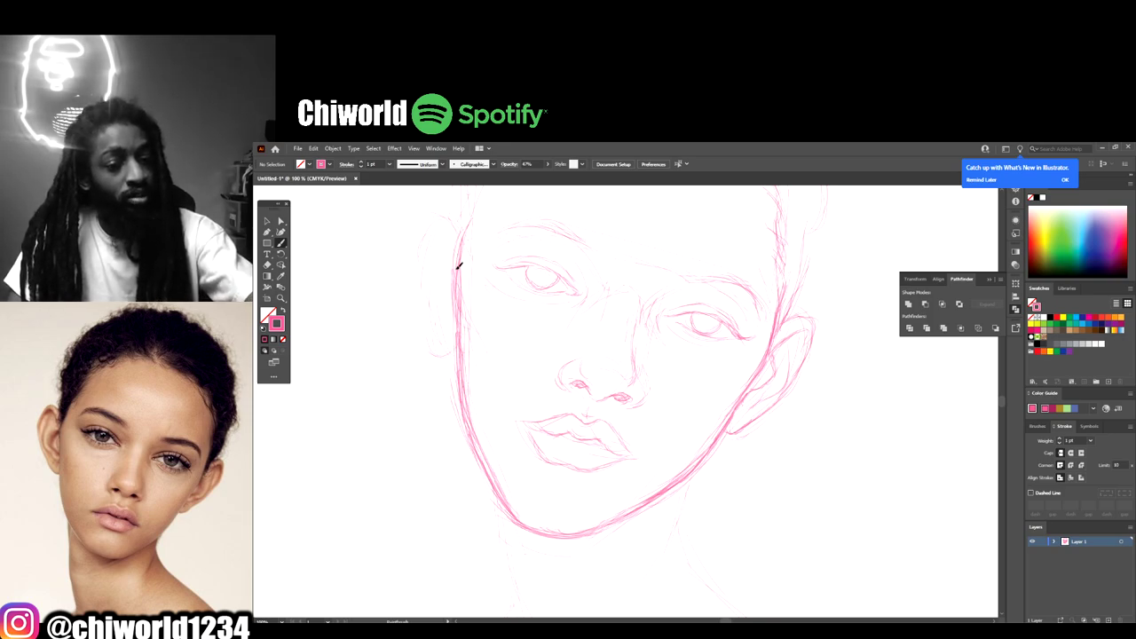
Step: Draw the right-hand side of the neck below the jaw, with an inner neck muscle line and an outer curve toward the shoulder
{"action": "key", "text": "ctrl+minus"}
{"action": "key", "text": "ctrl+minus"}
{"action": "scroll", "coordinate": [792, 556], "scroll_direction": "down", "scroll_amount": 4}
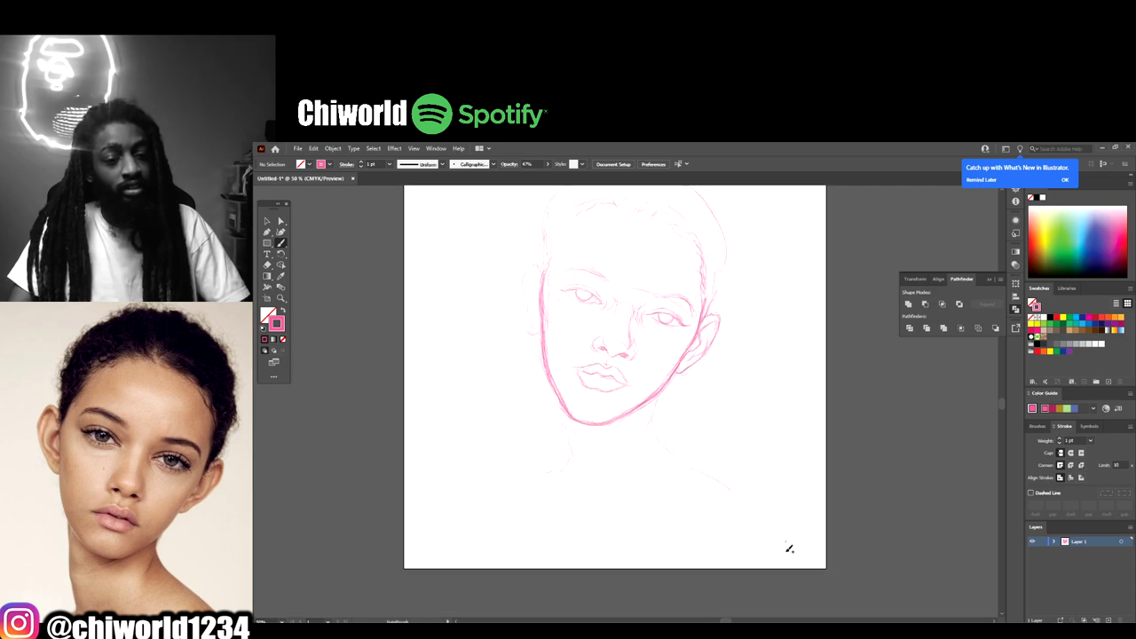
{"action": "key", "text": "ctrl+plus"}
{"action": "key", "text": "ctrl+plus"}
{"action": "scroll", "coordinate": [787, 544], "scroll_direction": "down", "scroll_amount": 1}
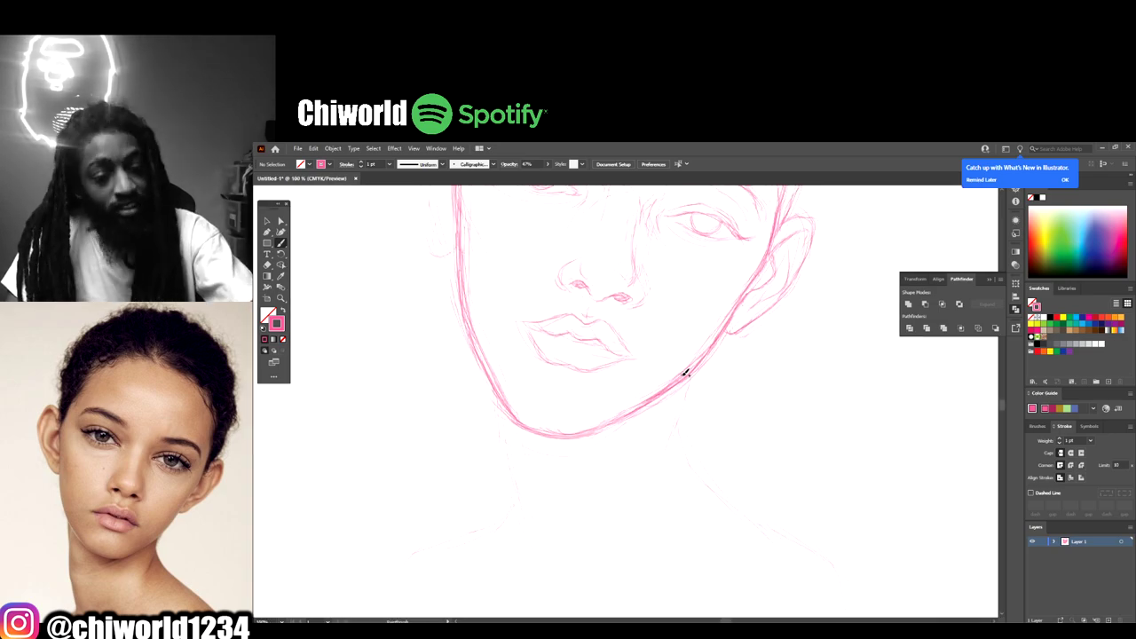
{"action": "left_click_drag", "start_coordinate": [689, 380], "coordinate": [655, 458]}
{"action": "left_click_drag", "start_coordinate": [688, 384], "coordinate": [645, 472]}
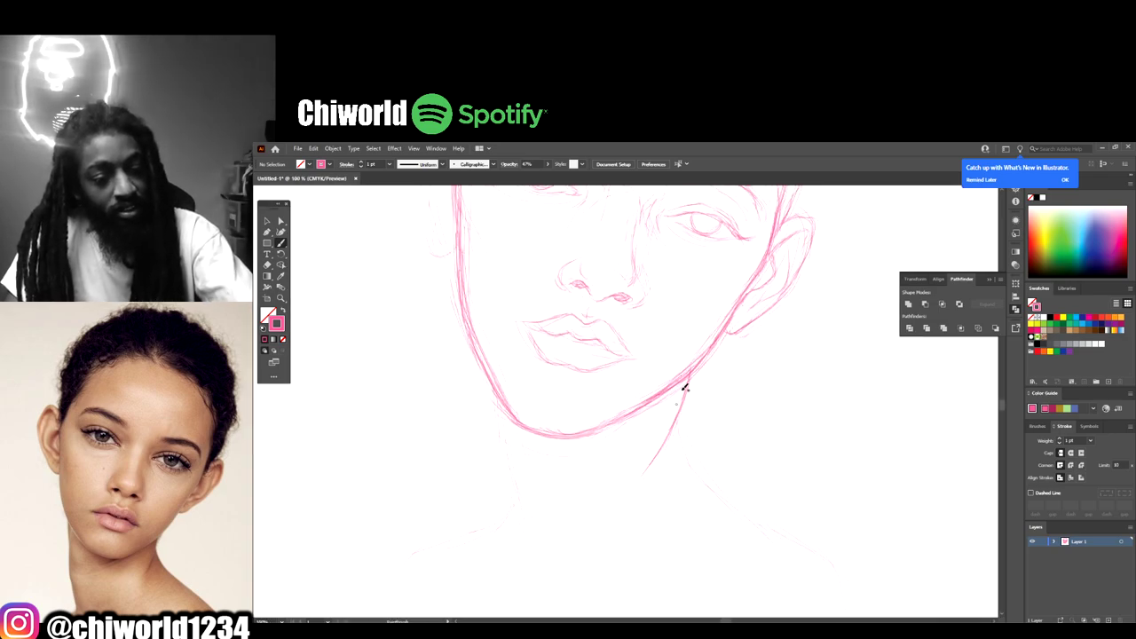
{"action": "scroll", "coordinate": [672, 435], "scroll_direction": "down", "scroll_amount": 1}
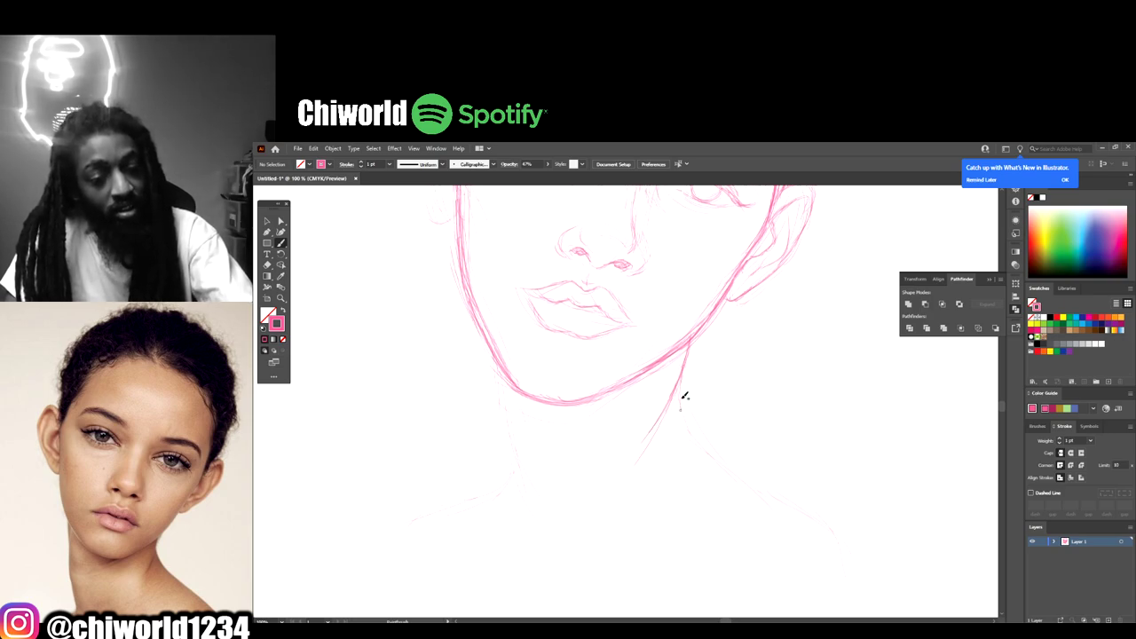
{"action": "mouse_move", "coordinate": [683, 387]}
{"action": "left_mouse_down"}
{"action": "mouse_move", "coordinate": [711, 456]}
{"action": "mouse_move", "coordinate": [691, 414]}
{"action": "mouse_move", "coordinate": [762, 500]}
{"action": "mouse_move", "coordinate": [816, 516]}
{"action": "mouse_move", "coordinate": [791, 514]}
{"action": "mouse_move", "coordinate": [719, 467]}
{"action": "mouse_move", "coordinate": [769, 497]}
{"action": "mouse_move", "coordinate": [691, 424]}
{"action": "mouse_move", "coordinate": [735, 478]}
{"action": "mouse_move", "coordinate": [699, 434]}
{"action": "left_mouse_up"}
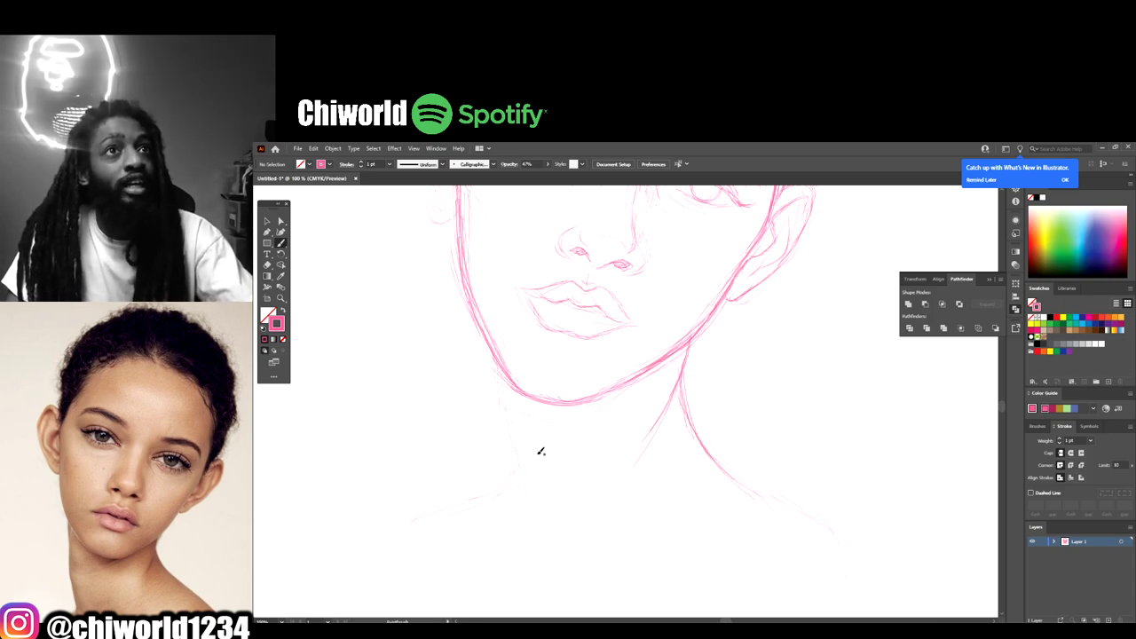
Step: Add light strokes beneath the chin and draw the left-hand neck line from the jaw down toward the shoulder
{"action": "mouse_move", "coordinate": [634, 378]}
{"action": "left_mouse_down"}
{"action": "mouse_move", "coordinate": [603, 408]}
{"action": "mouse_move", "coordinate": [624, 385]}
{"action": "left_mouse_up"}
{"action": "mouse_move", "coordinate": [578, 422]}
{"action": "left_mouse_down"}
{"action": "mouse_move", "coordinate": [613, 394]}
{"action": "mouse_move", "coordinate": [574, 424]}
{"action": "left_mouse_up"}
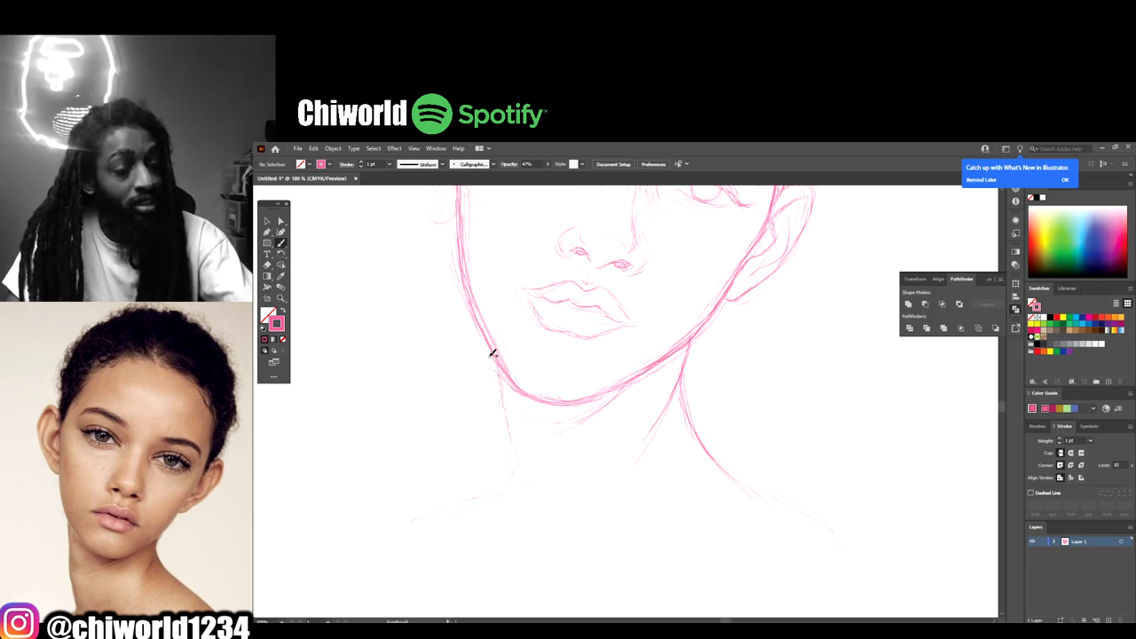
{"action": "mouse_move", "coordinate": [491, 348]}
{"action": "left_mouse_down"}
{"action": "mouse_move", "coordinate": [510, 446]}
{"action": "mouse_move", "coordinate": [513, 437]}
{"action": "left_mouse_up"}
{"action": "left_click_drag", "start_coordinate": [500, 385], "coordinate": [506, 468]}
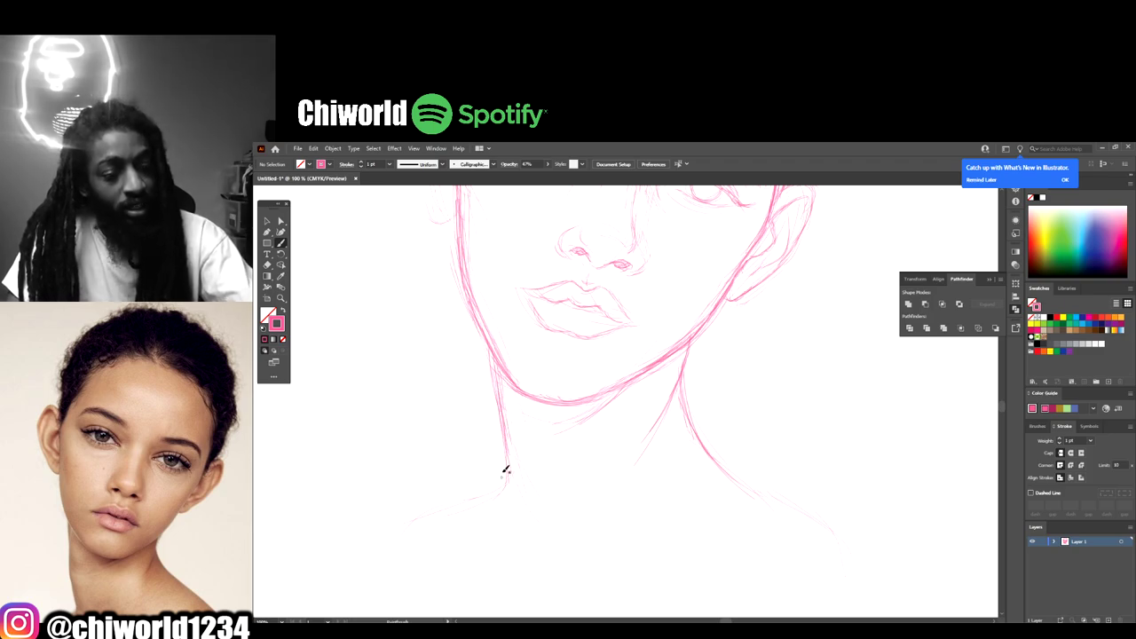
Step: Examine the head and neck sketch, the facial features and the face outline against the reference photo
{"action": "key", "text": "ctrl+minus"}
{"action": "key", "text": "ctrl+minus"}
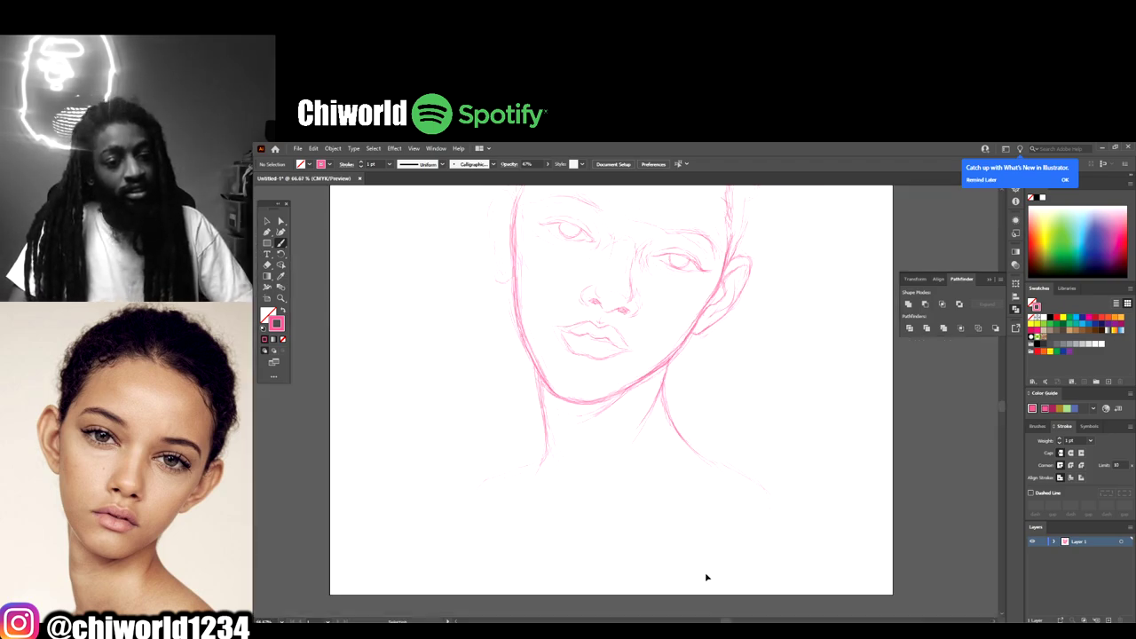
{"action": "scroll", "coordinate": [726, 518], "scroll_direction": "up", "scroll_amount": 4}
{"action": "key", "text": "ctrl+plus"}
{"action": "key", "text": "ctrl+plus"}
{"action": "key", "text": "ctrl+plus"}
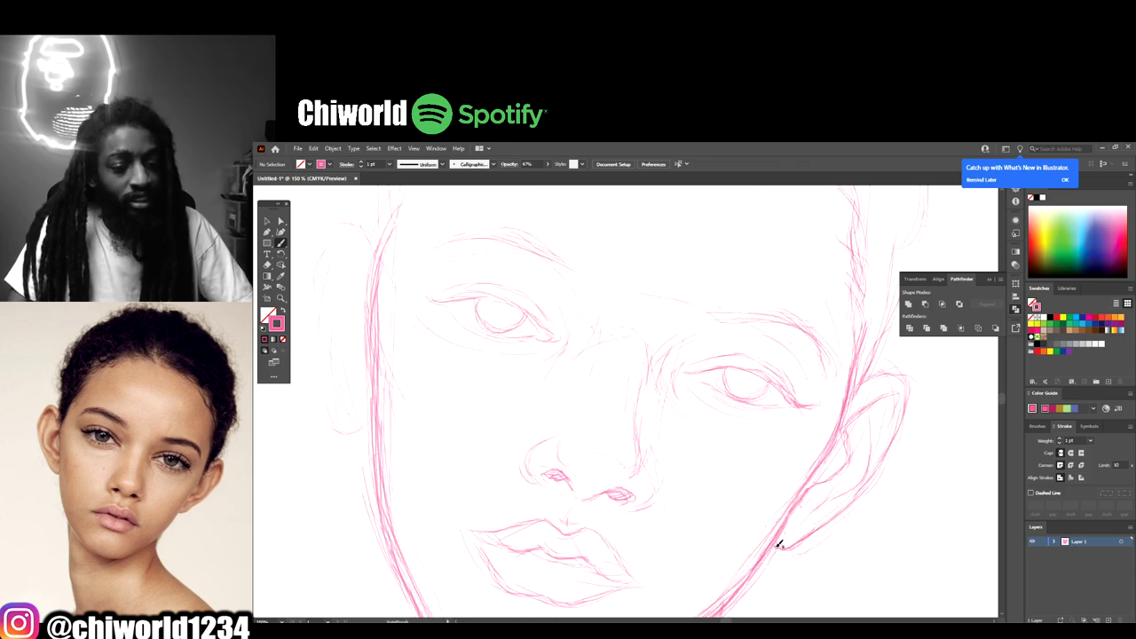
{"action": "scroll", "coordinate": [779, 543], "scroll_direction": "down", "scroll_amount": 2}
{"action": "scroll", "coordinate": [777, 538], "scroll_direction": "left", "scroll_amount": 1}
{"action": "scroll", "coordinate": [778, 536], "scroll_direction": "up", "scroll_amount": 2}
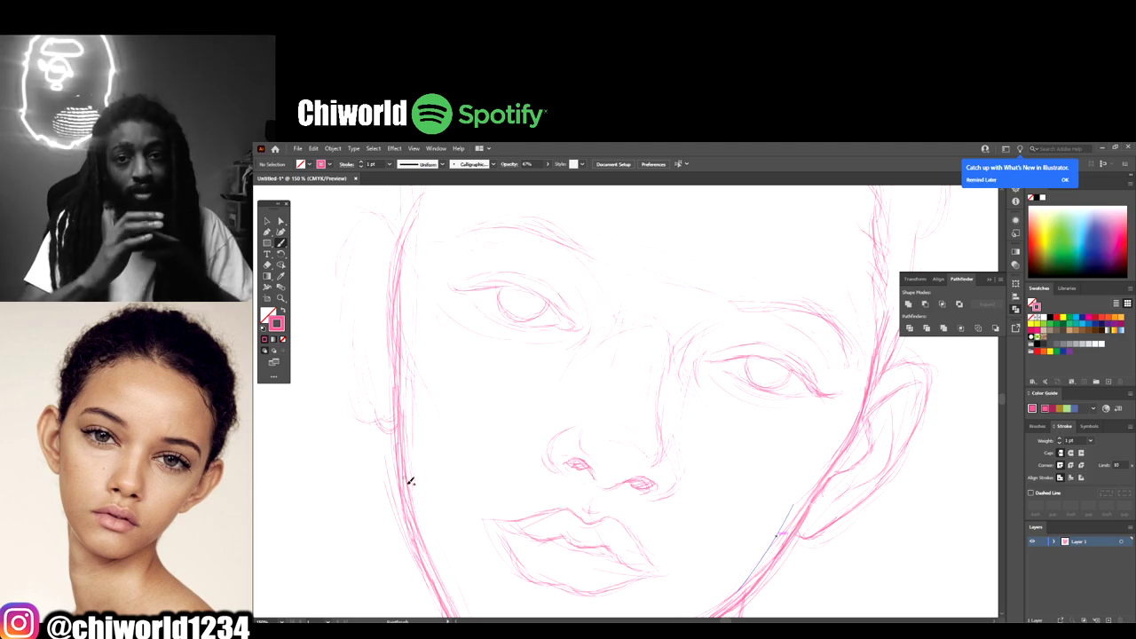
{"action": "key", "text": "ctrl+minus"}
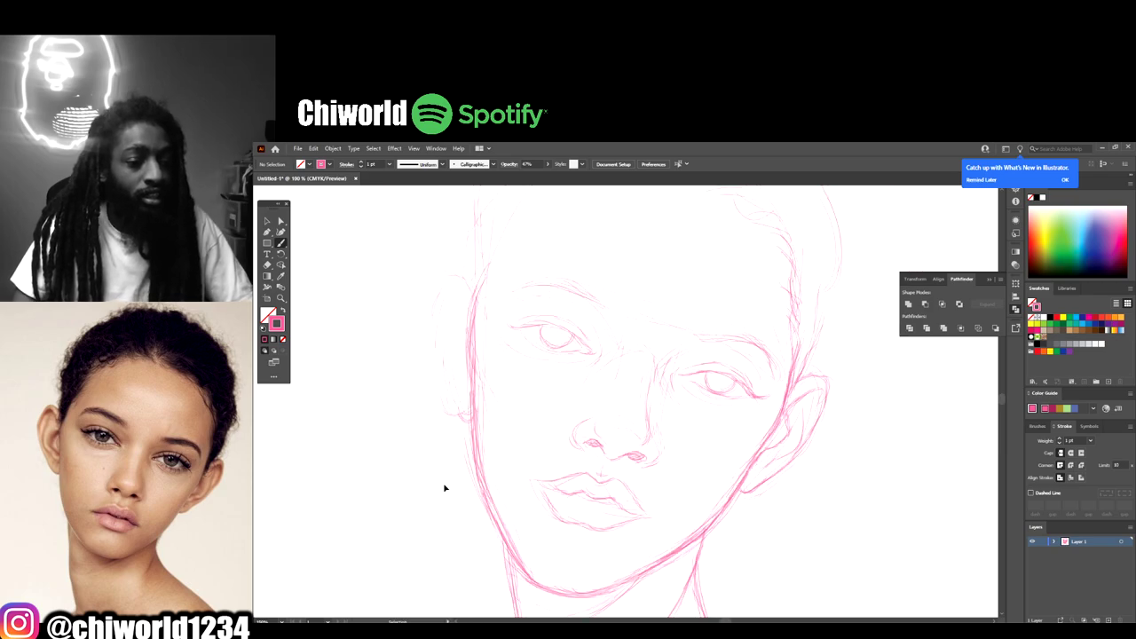
Step: Draw the outer rim of the left-hand ear from the temple around and down to the lobe
{"action": "key", "text": "ctrl+plus"}
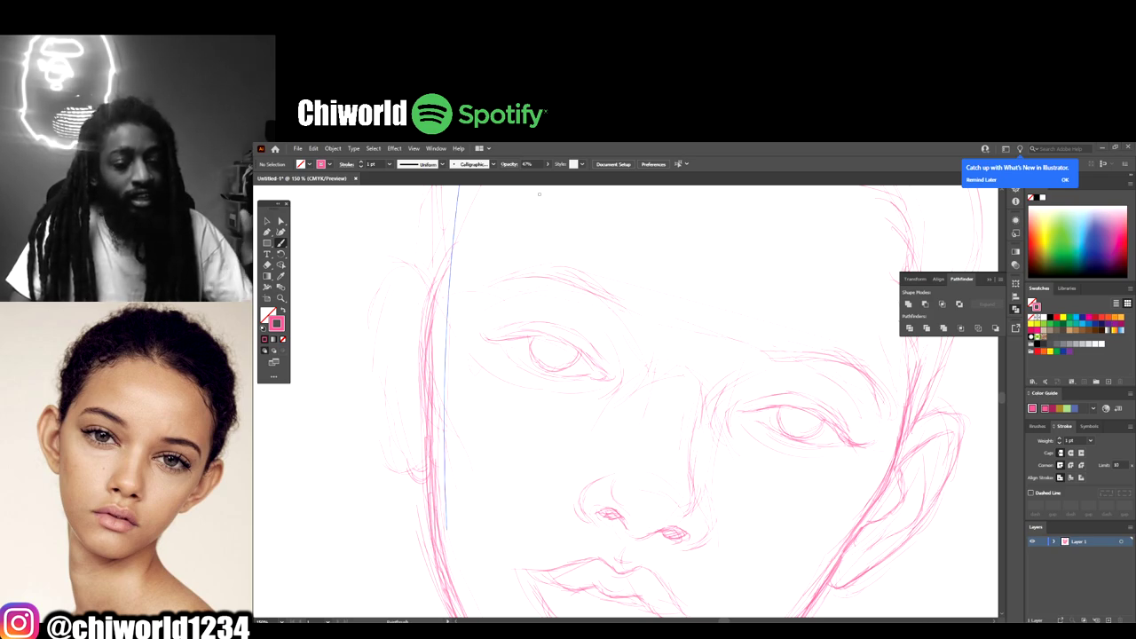
{"action": "left_click_drag", "start_coordinate": [432, 303], "coordinate": [410, 275]}
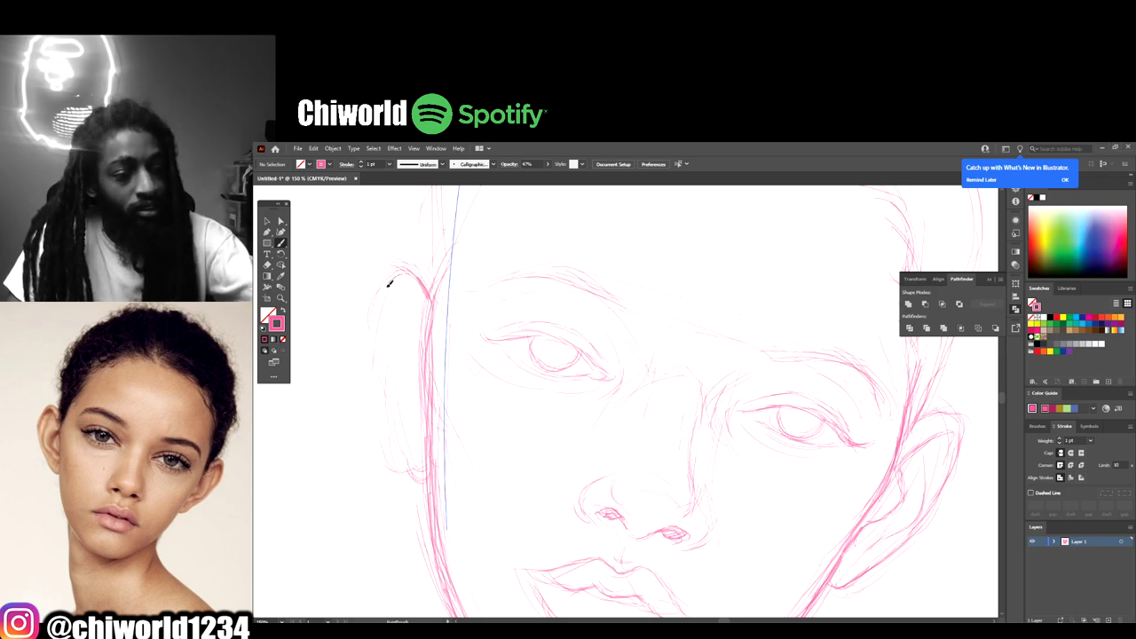
{"action": "left_click_drag", "start_coordinate": [400, 269], "coordinate": [376, 313]}
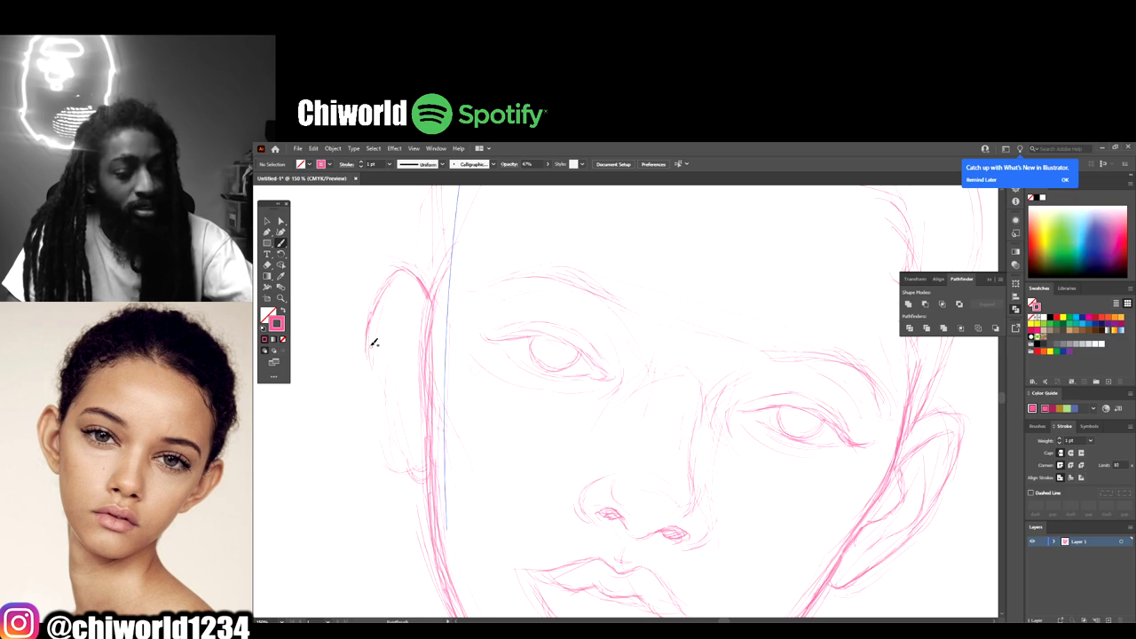
{"action": "left_click_drag", "start_coordinate": [375, 373], "coordinate": [399, 441]}
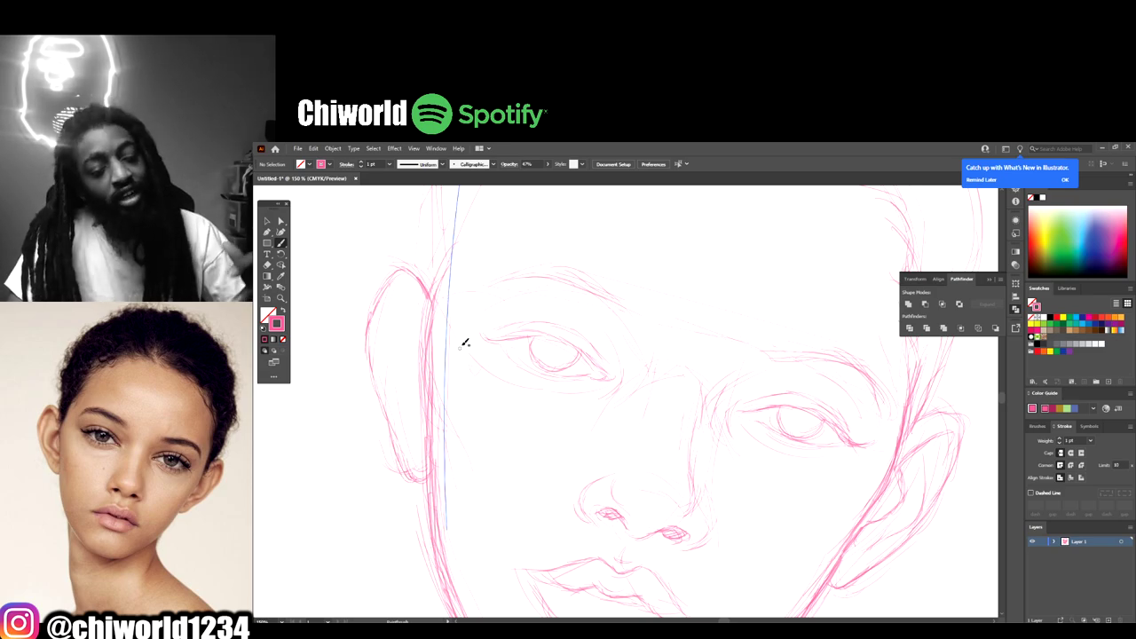
Step: Add the inner folds and rim lines inside the left-hand ear
{"action": "key", "text": "ctrl+minus"}
{"action": "key", "text": "ctrl+minus"}
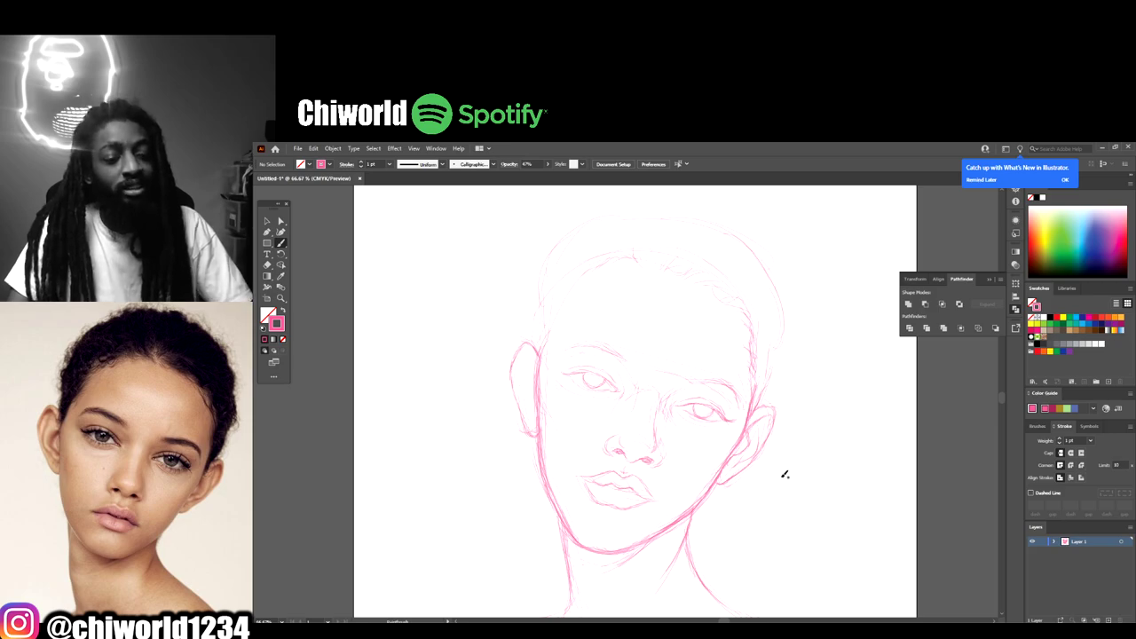
{"action": "key", "text": "ctrl+plus"}
{"action": "key", "text": "ctrl+plus"}
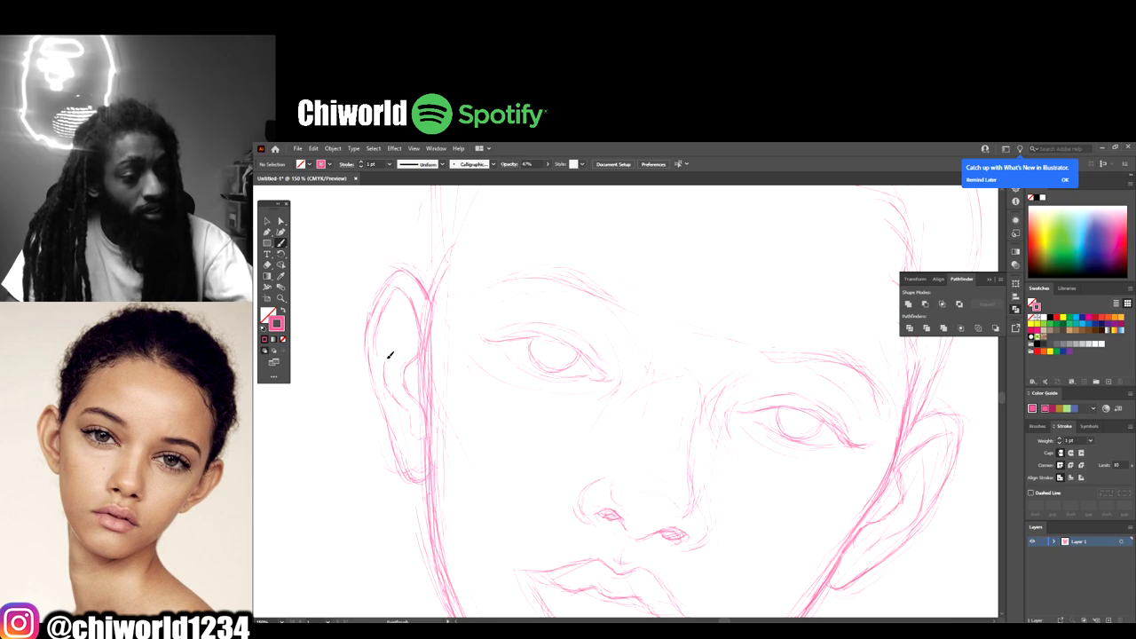
{"action": "left_click_drag", "start_coordinate": [385, 373], "coordinate": [387, 348]}
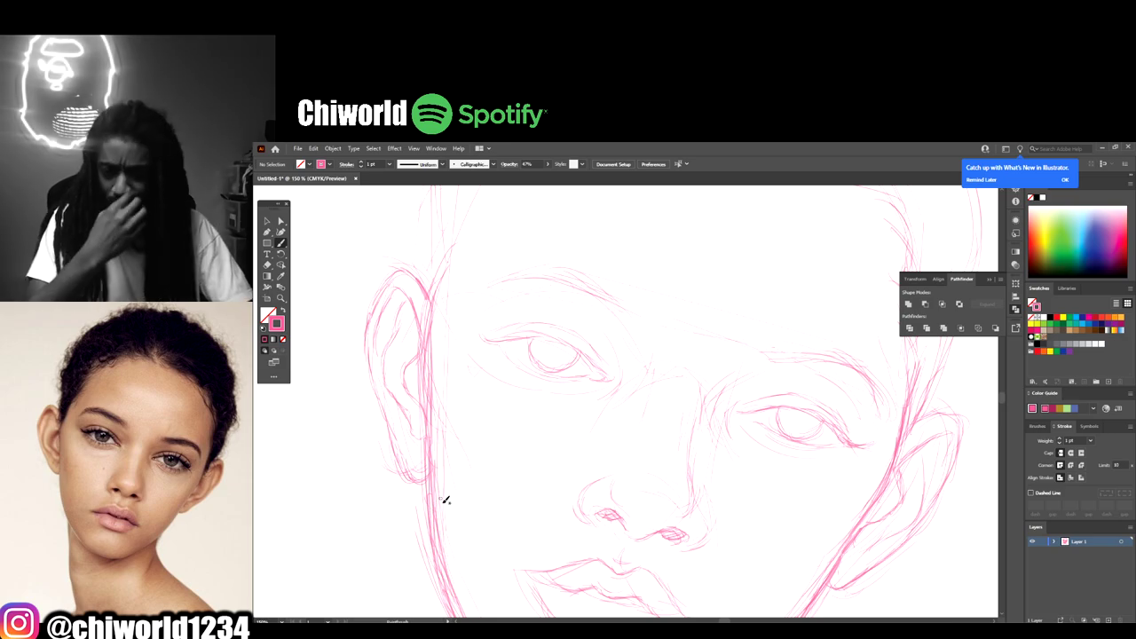
Step: Compare the overall head proportions and the placement of the nose and lips with the reference photo
{"action": "key", "text": "ctrl+minus"}
{"action": "key", "text": "ctrl+minus"}
{"action": "key", "text": "ctrl+minus"}
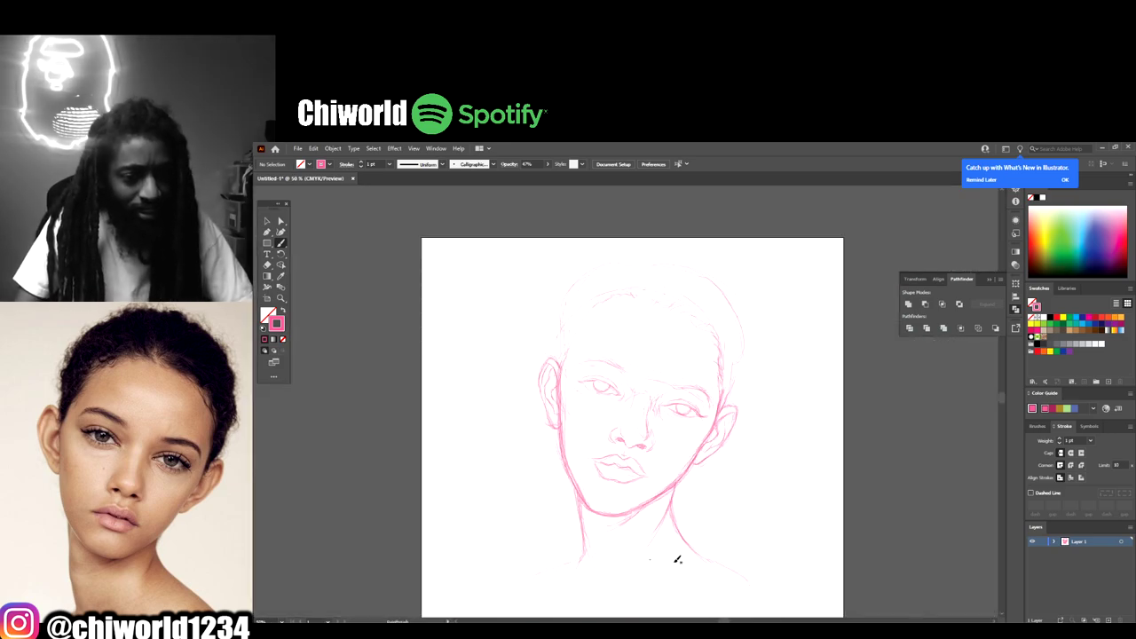
{"action": "key", "text": "ctrl+equal"}
{"action": "key", "text": "ctrl+equal"}
{"action": "scroll", "coordinate": [710, 559], "scroll_direction": "down", "scroll_amount": 2}
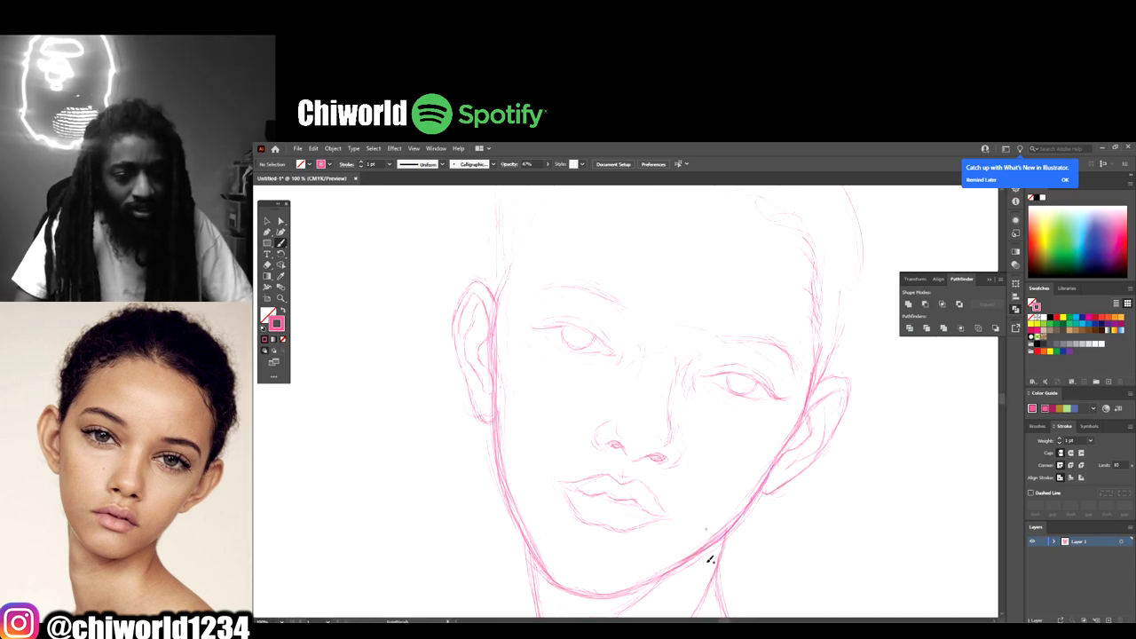
{"action": "scroll", "coordinate": [714, 556], "scroll_direction": "up", "scroll_amount": 3}
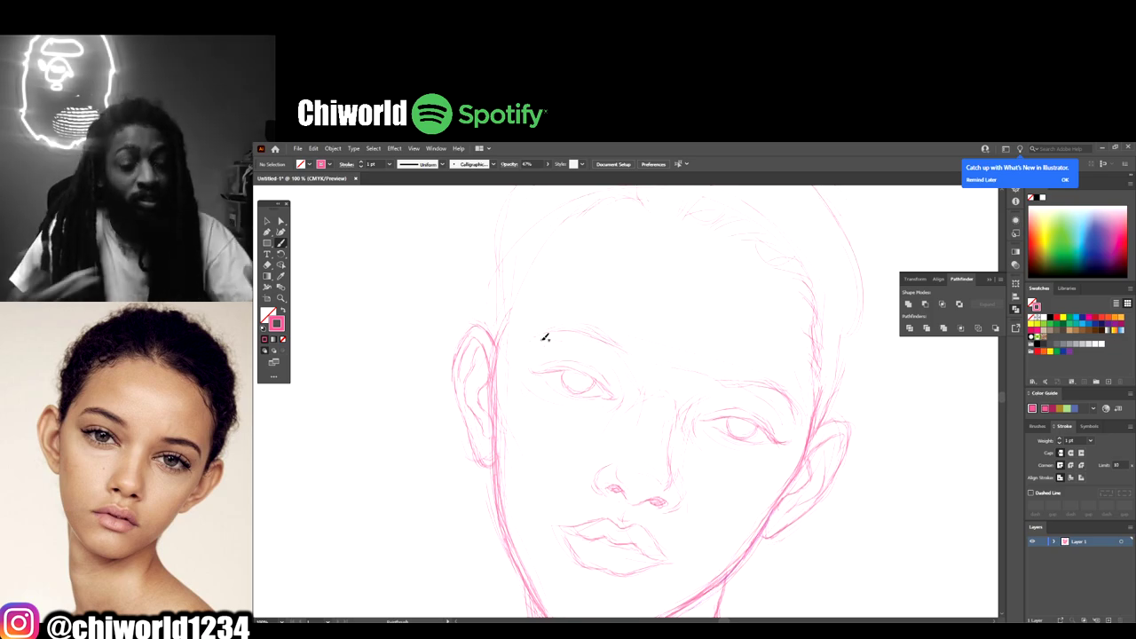
{"action": "scroll", "coordinate": [797, 468], "scroll_direction": "down", "scroll_amount": 2}
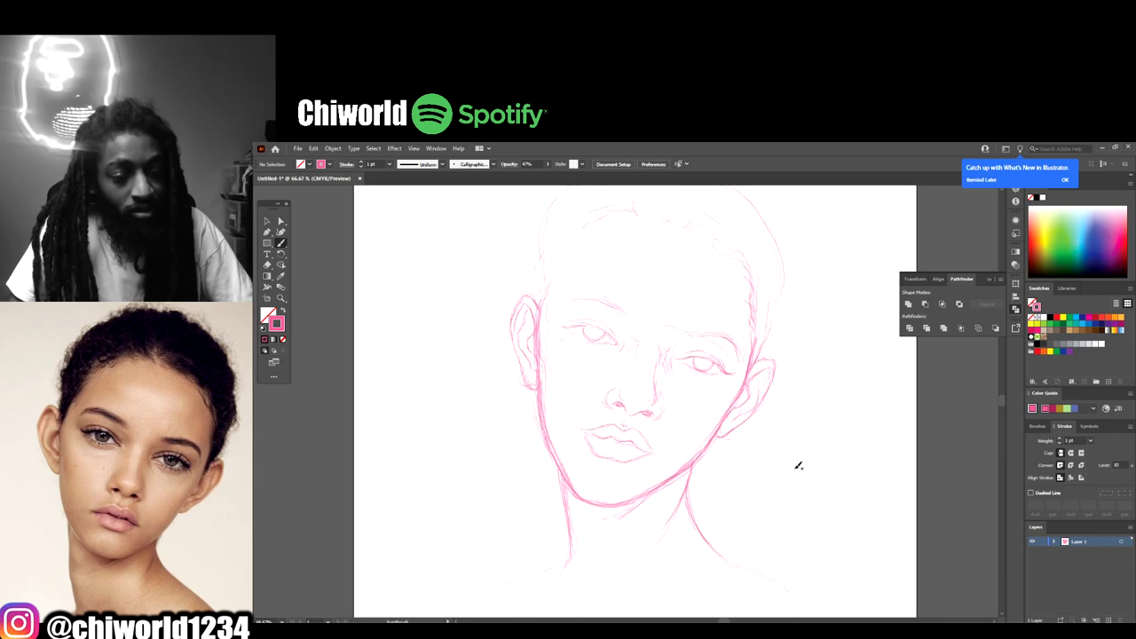
{"action": "scroll", "coordinate": [798, 469], "scroll_direction": "up", "scroll_amount": 3}
{"action": "left_click_drag", "start_coordinate": [901, 360], "coordinate": [799, 460]}
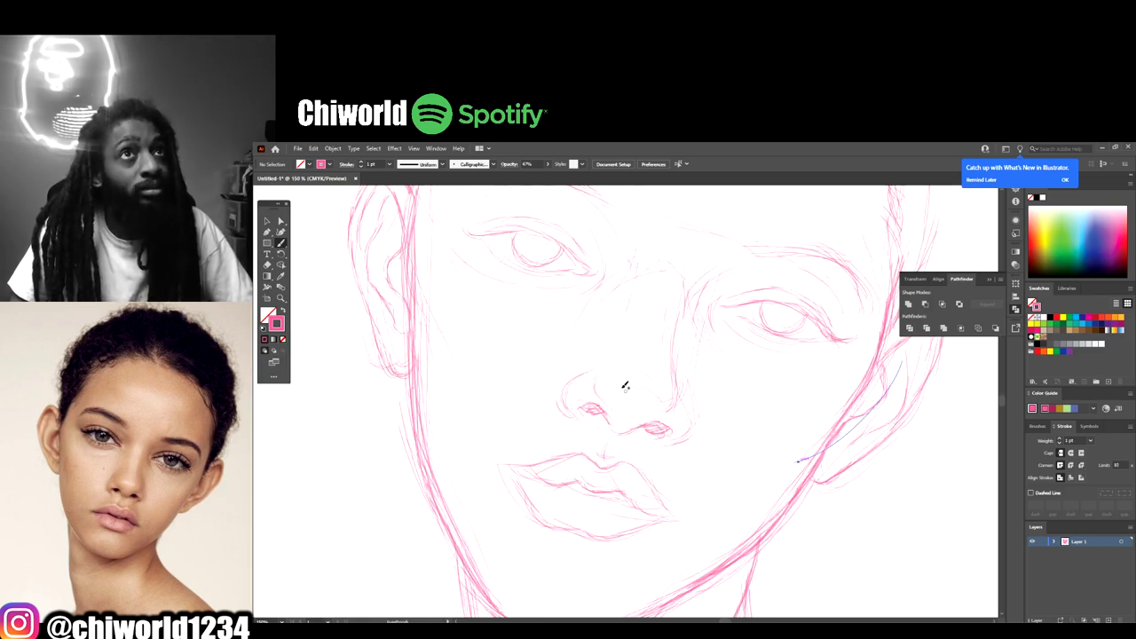
{"action": "scroll", "coordinate": [612, 373], "scroll_direction": "down", "scroll_amount": 1}
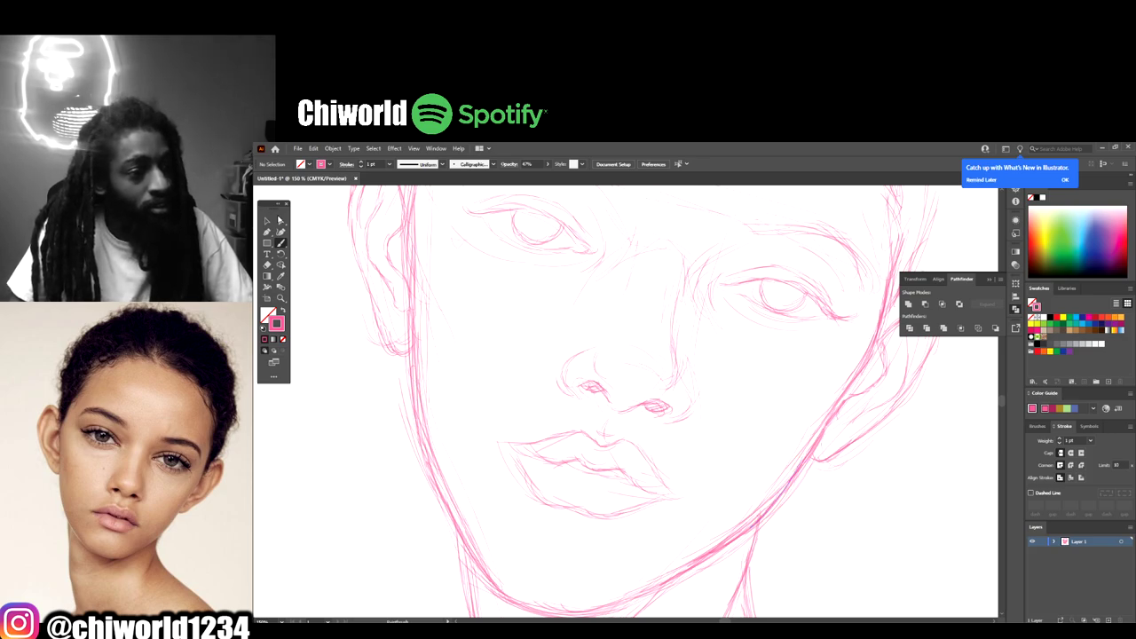
Step: Select the lip strokes and nudge the mouth slightly to the right and a touch down beneath the nose
{"action": "scroll", "coordinate": [499, 389], "scroll_direction": "down", "scroll_amount": 2}
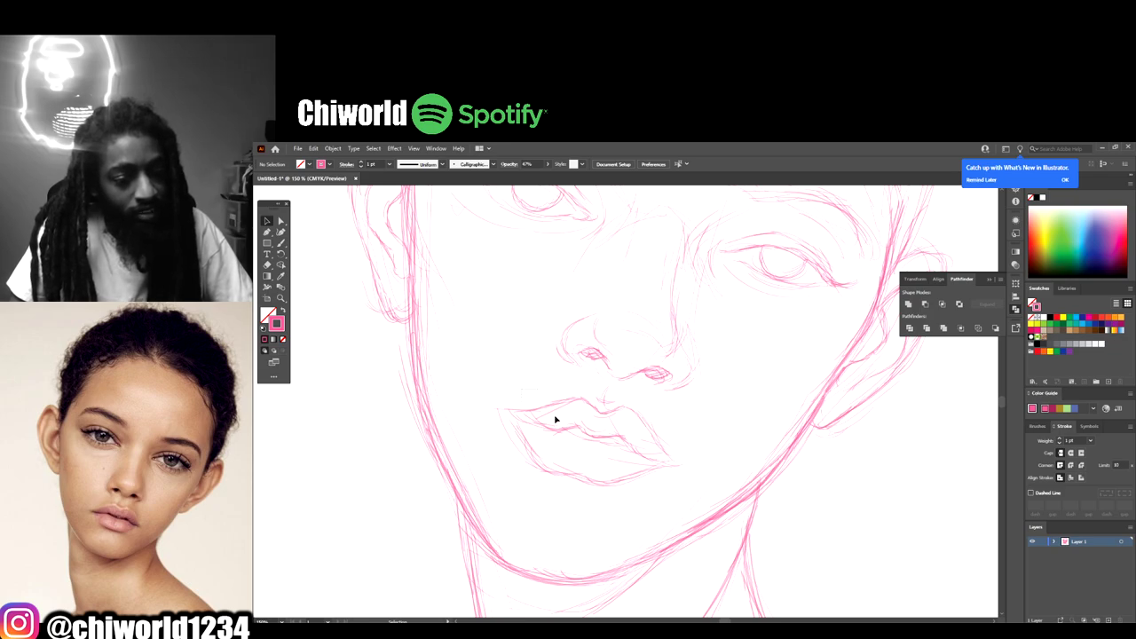
{"action": "left_click", "coordinate": [672, 480]}
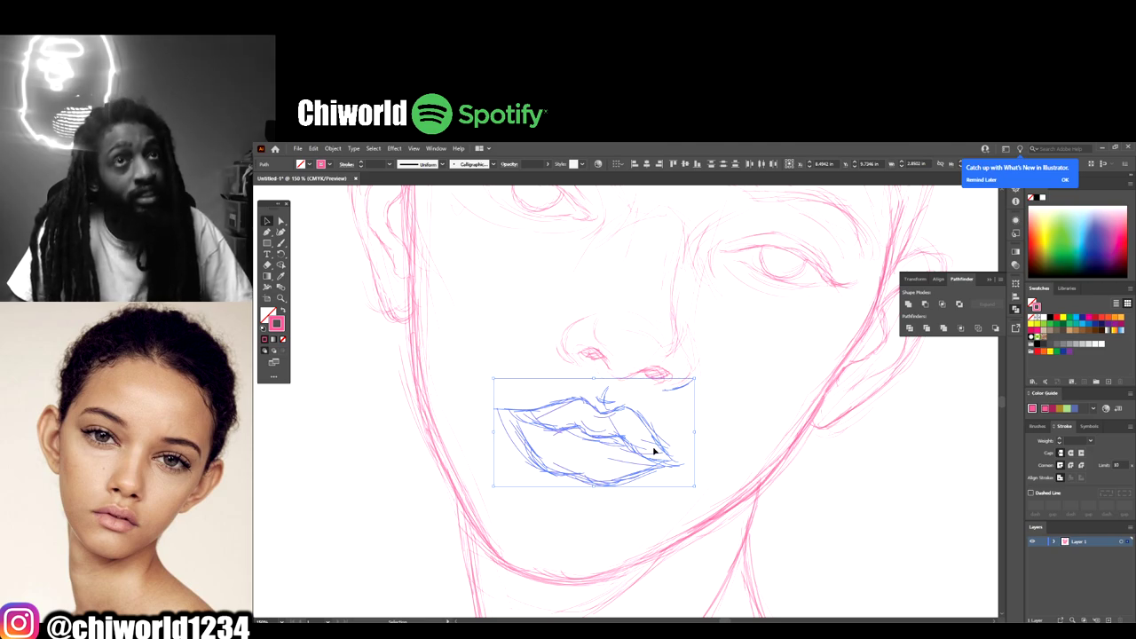
{"action": "key", "text": "Right"}
{"action": "key", "text": "Right"}
{"action": "key", "text": "Right"}
{"action": "key", "text": "Right"}
{"action": "key", "text": "Right"}
{"action": "key", "text": "Right"}
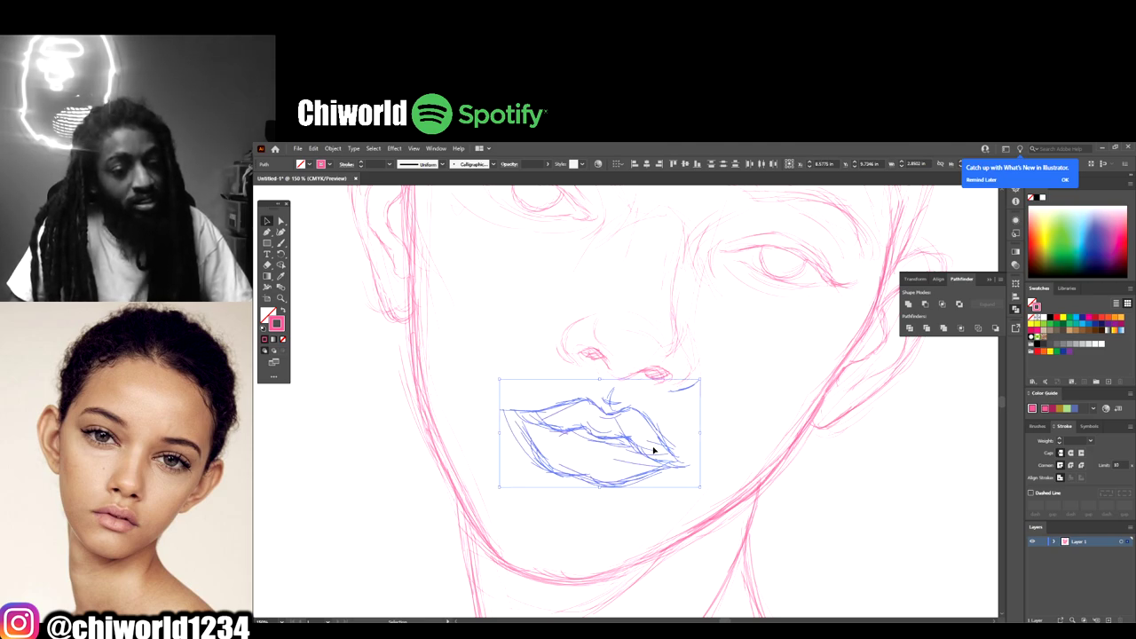
{"action": "key", "text": "Right"}
{"action": "key", "text": "Right"}
{"action": "key", "text": "Right"}
{"action": "key", "text": "Right"}
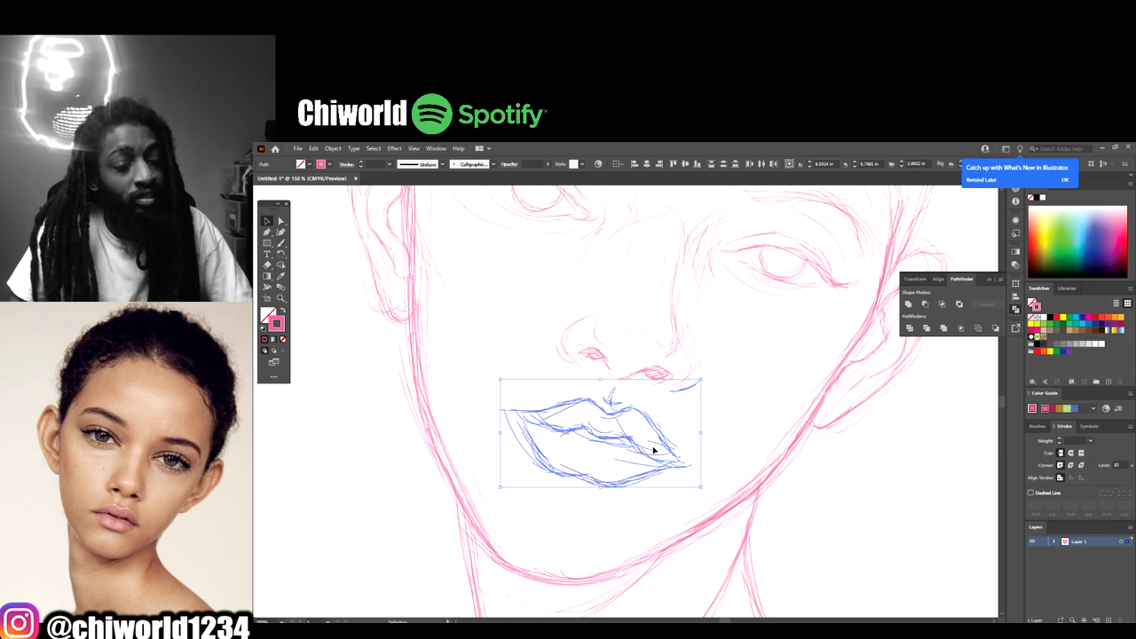
{"action": "key", "text": "Down"}
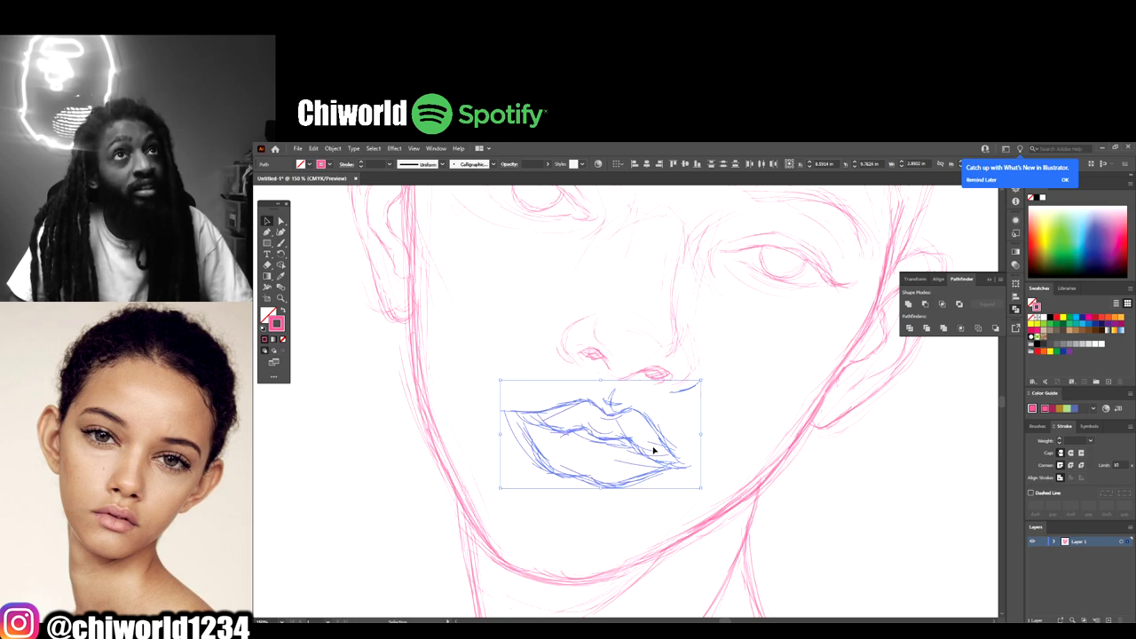
{"action": "key", "text": "Right"}
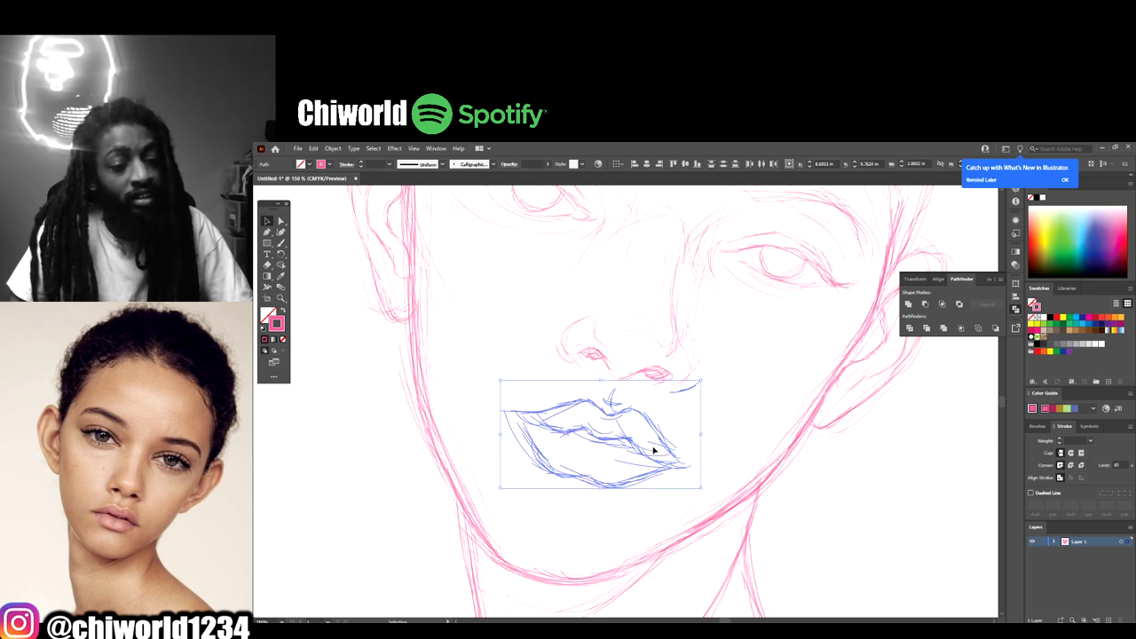
{"action": "left_click", "coordinate": [730, 446]}
{"action": "key", "text": "ctrl+minus"}
{"action": "key", "text": "ctrl+minus"}
{"action": "key", "text": "ctrl+minus"}
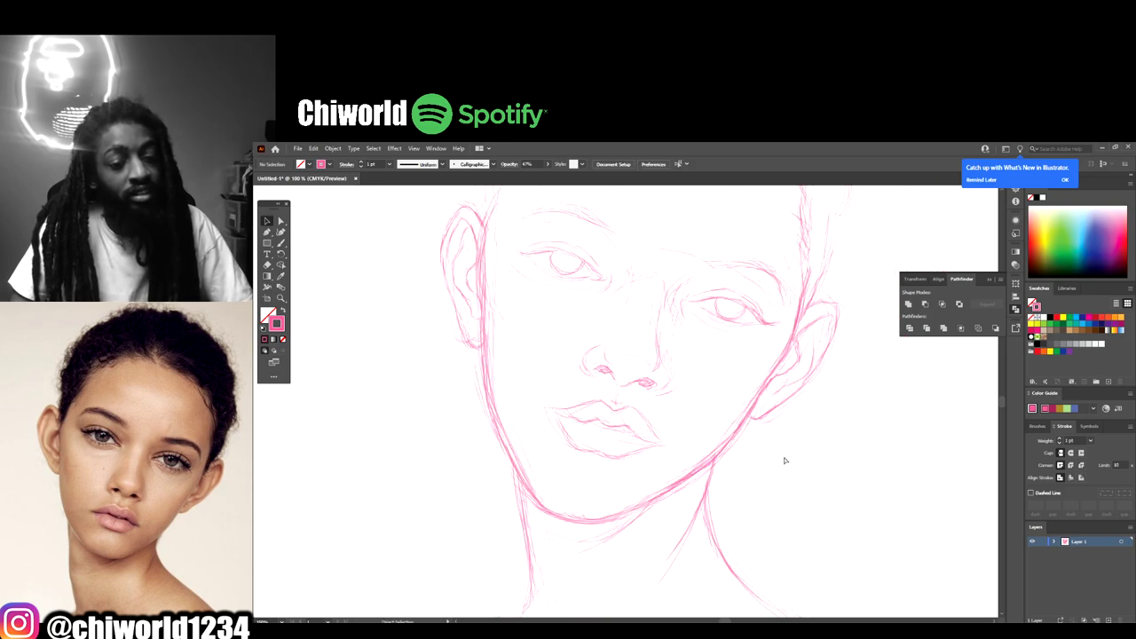
{"action": "scroll", "coordinate": [792, 448], "scroll_direction": "up", "scroll_amount": 2}
{"action": "key", "text": "ctrl+plus"}
{"action": "key", "text": "ctrl+plus"}
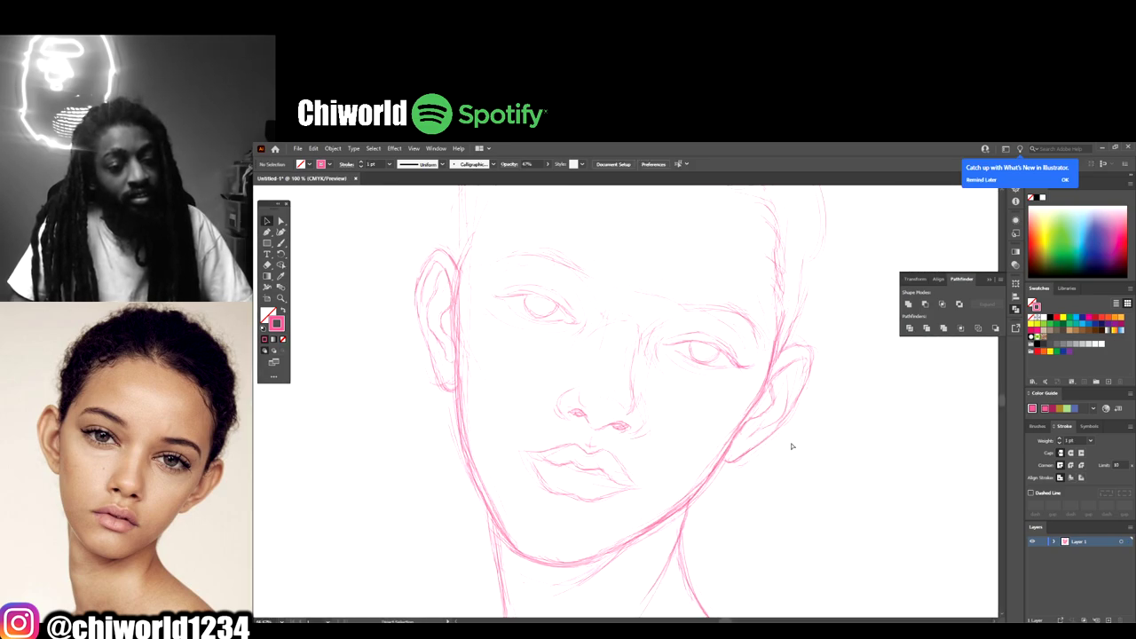
Step: Reinforce the inner corner, upper lash line and lower lid line of the left-hand eye with darker brush strokes
{"action": "scroll", "coordinate": [792, 446], "scroll_direction": "up", "scroll_amount": 3}
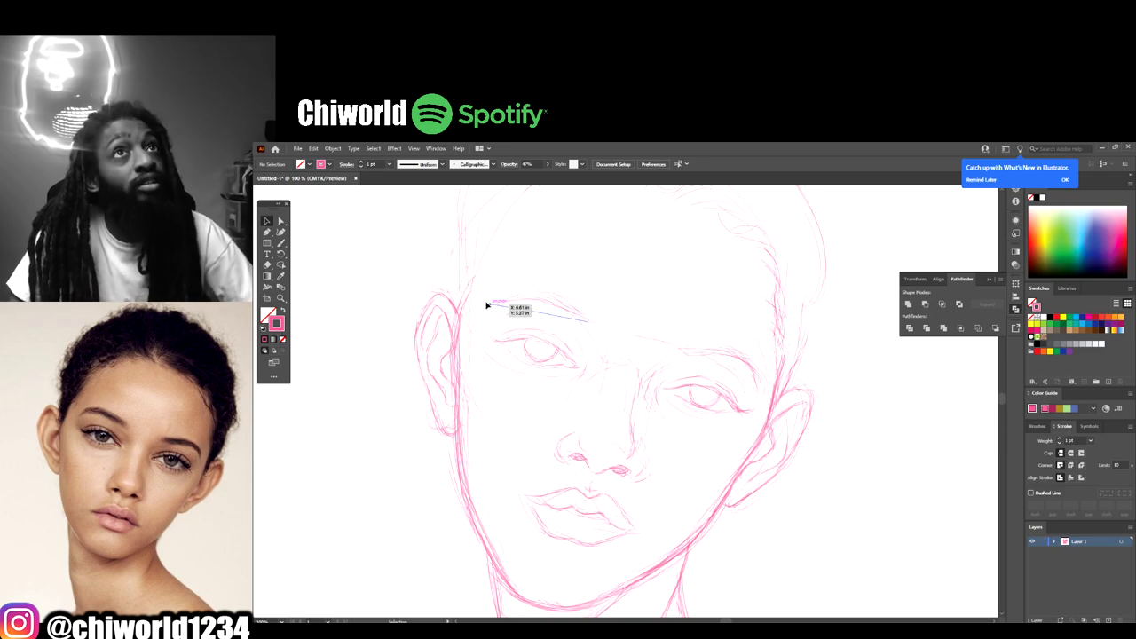
{"action": "key", "text": "ctrl+plus"}
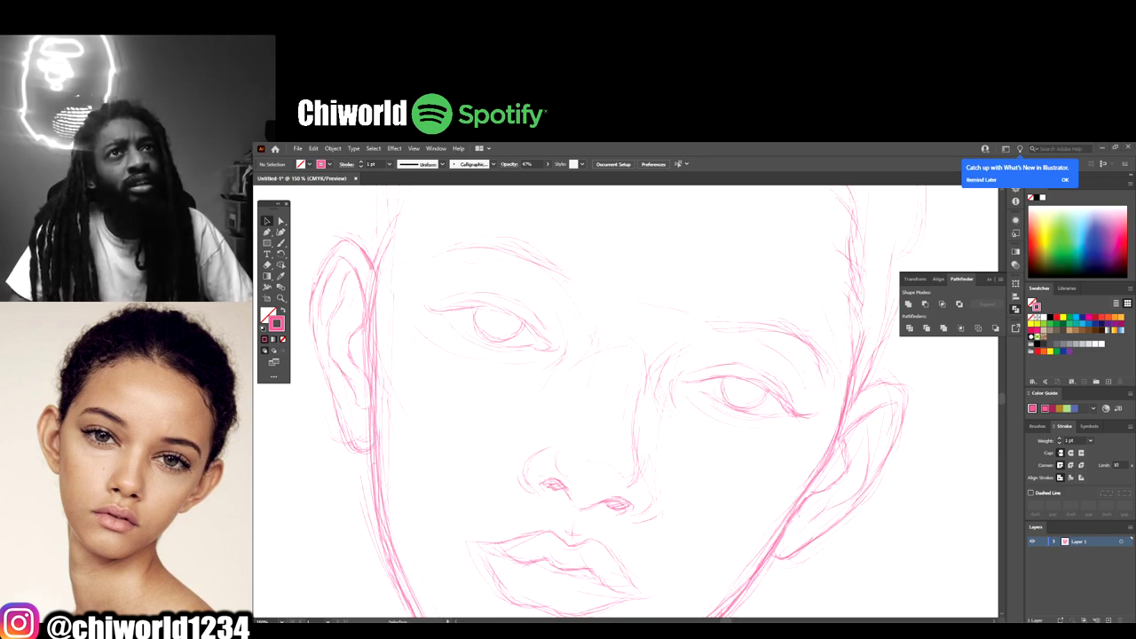
{"action": "key", "text": "ctrl+plus"}
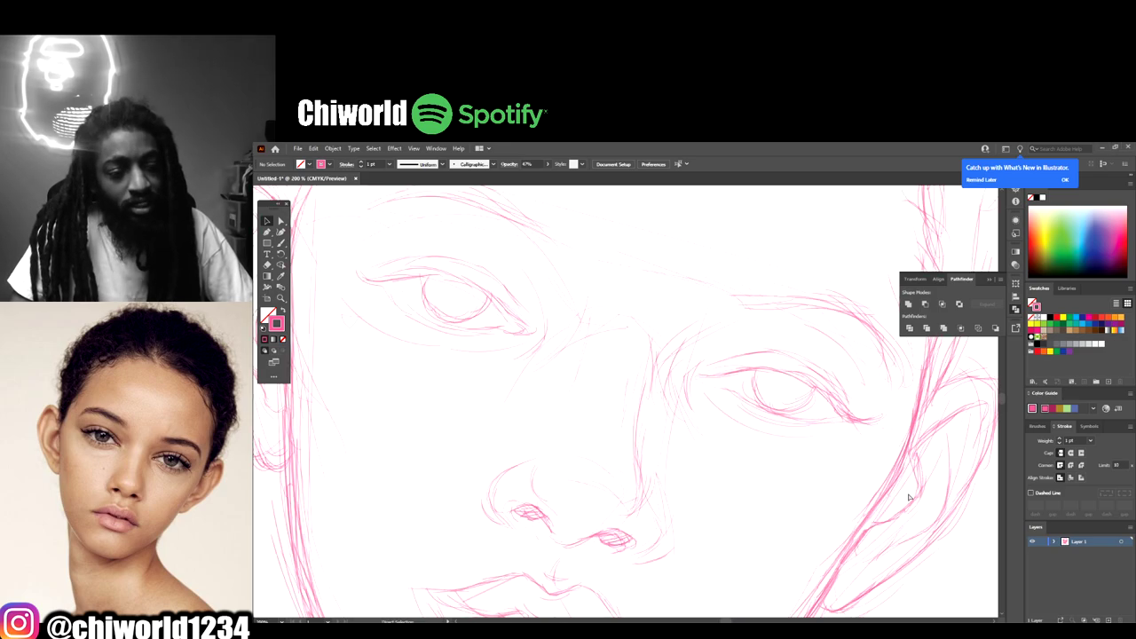
{"action": "scroll", "coordinate": [892, 491], "scroll_direction": "left", "scroll_amount": 4}
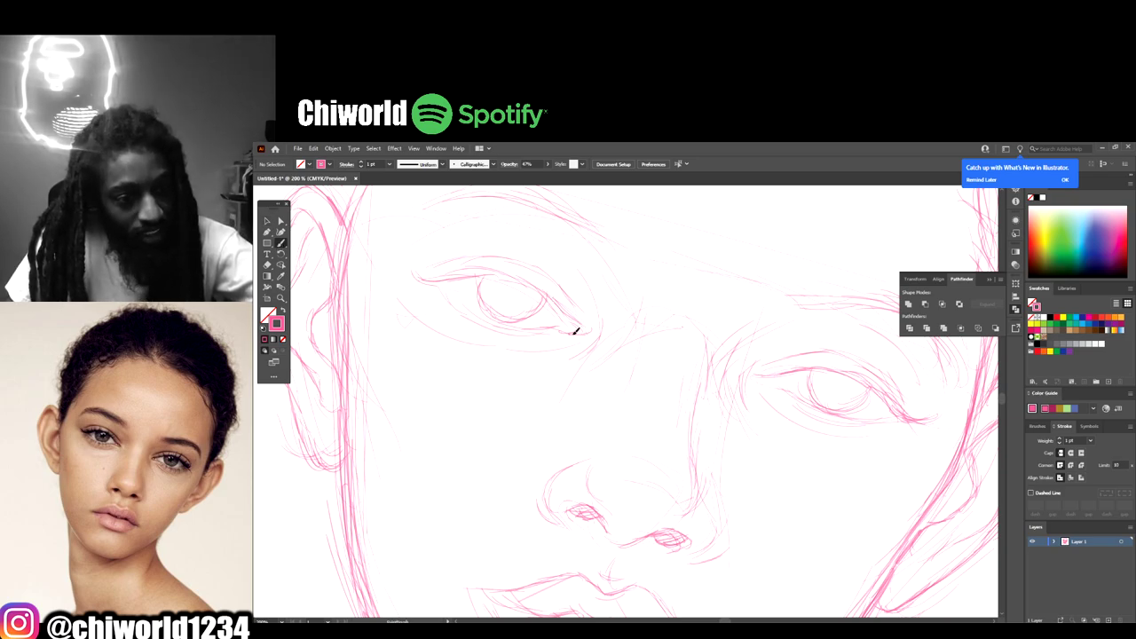
{"action": "left_click_drag", "start_coordinate": [573, 334], "coordinate": [557, 313]}
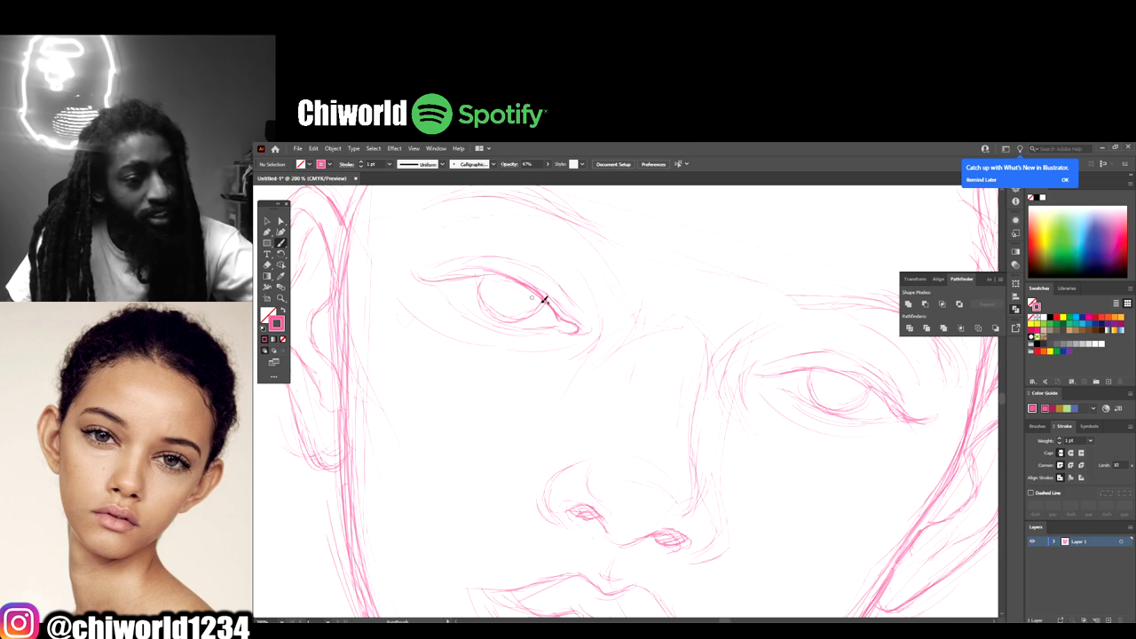
{"action": "left_click_drag", "start_coordinate": [563, 315], "coordinate": [520, 276]}
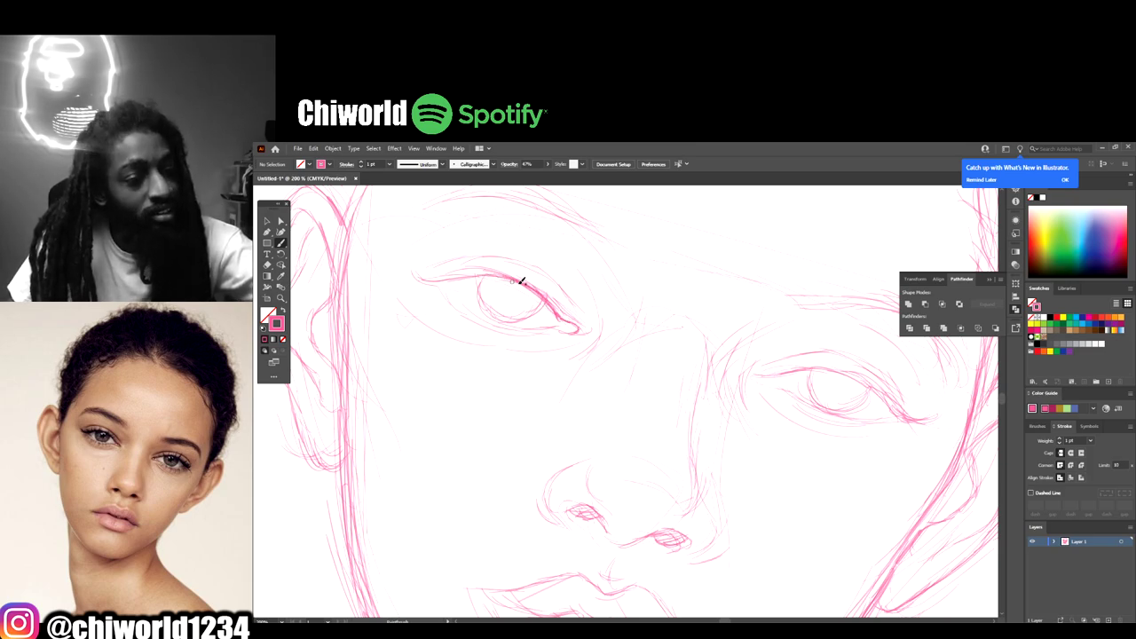
{"action": "mouse_move", "coordinate": [520, 280]}
{"action": "left_mouse_down"}
{"action": "mouse_move", "coordinate": [415, 273]}
{"action": "mouse_move", "coordinate": [464, 279]}
{"action": "left_mouse_up"}
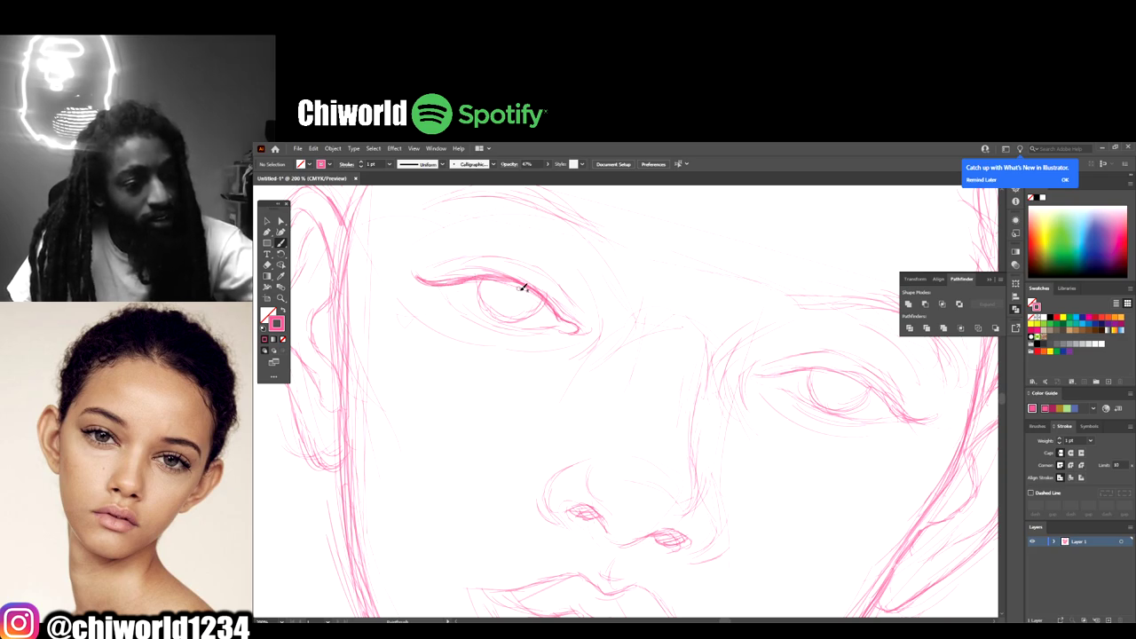
{"action": "mouse_move", "coordinate": [449, 280]}
{"action": "left_mouse_down"}
{"action": "mouse_move", "coordinate": [526, 266]}
{"action": "mouse_move", "coordinate": [517, 295]}
{"action": "mouse_move", "coordinate": [545, 294]}
{"action": "left_mouse_up"}
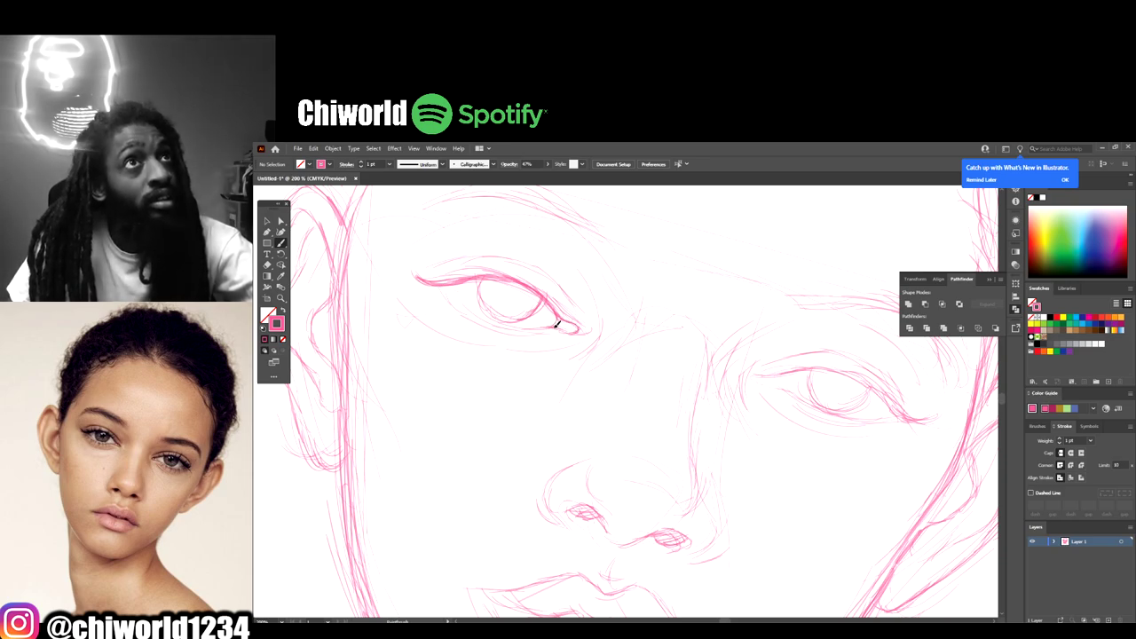
{"action": "left_click_drag", "start_coordinate": [547, 326], "coordinate": [485, 309]}
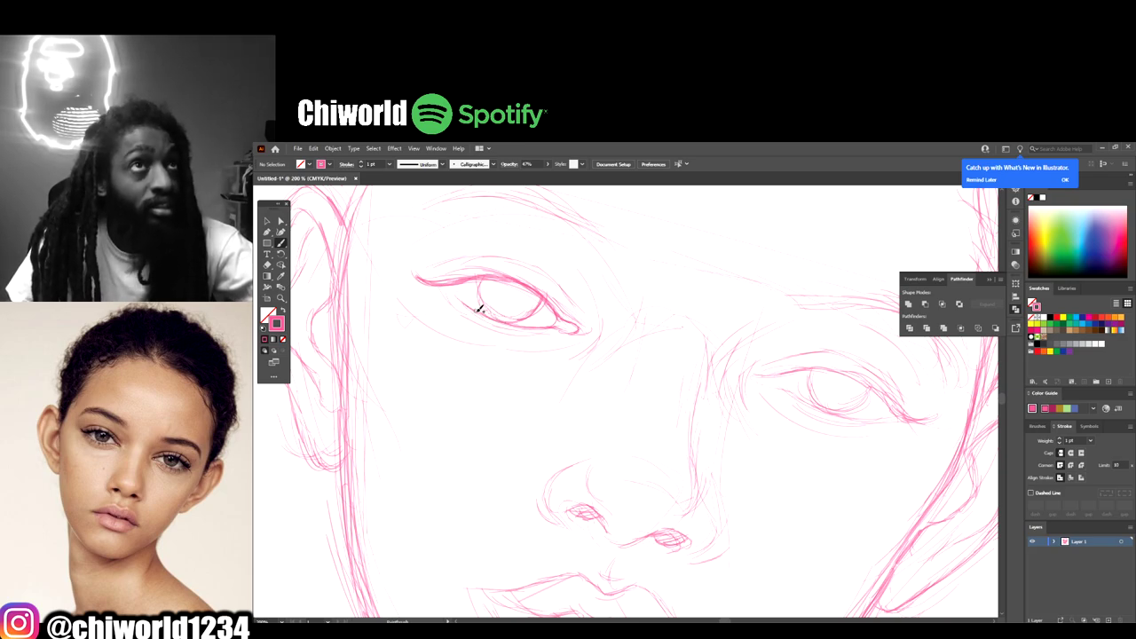
{"action": "left_click_drag", "start_coordinate": [451, 287], "coordinate": [469, 305]}
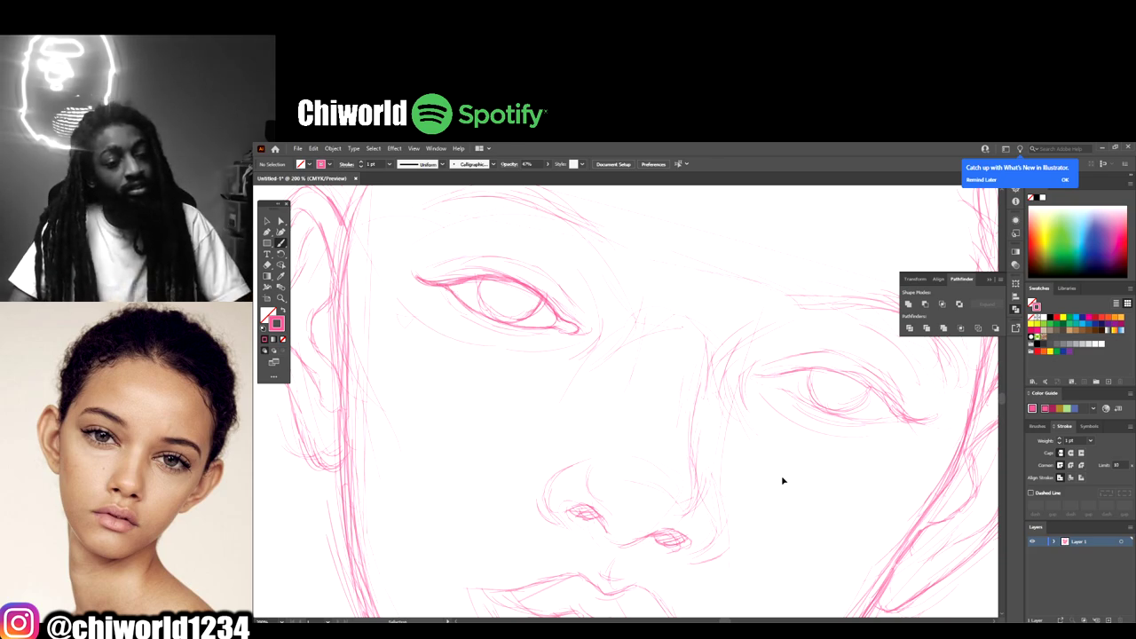
Step: Darken the iris outline and build up the eyelid crease above the left-hand eye
{"action": "key", "text": "ctrl+minus"}
{"action": "key", "text": "ctrl+minus"}
{"action": "key", "text": "ctrl+minus"}
{"action": "key", "text": "ctrl+minus"}
{"action": "key", "text": "ctrl+plus"}
{"action": "key", "text": "ctrl+plus"}
{"action": "key", "text": "ctrl+plus"}
{"action": "key", "text": "ctrl+plus"}
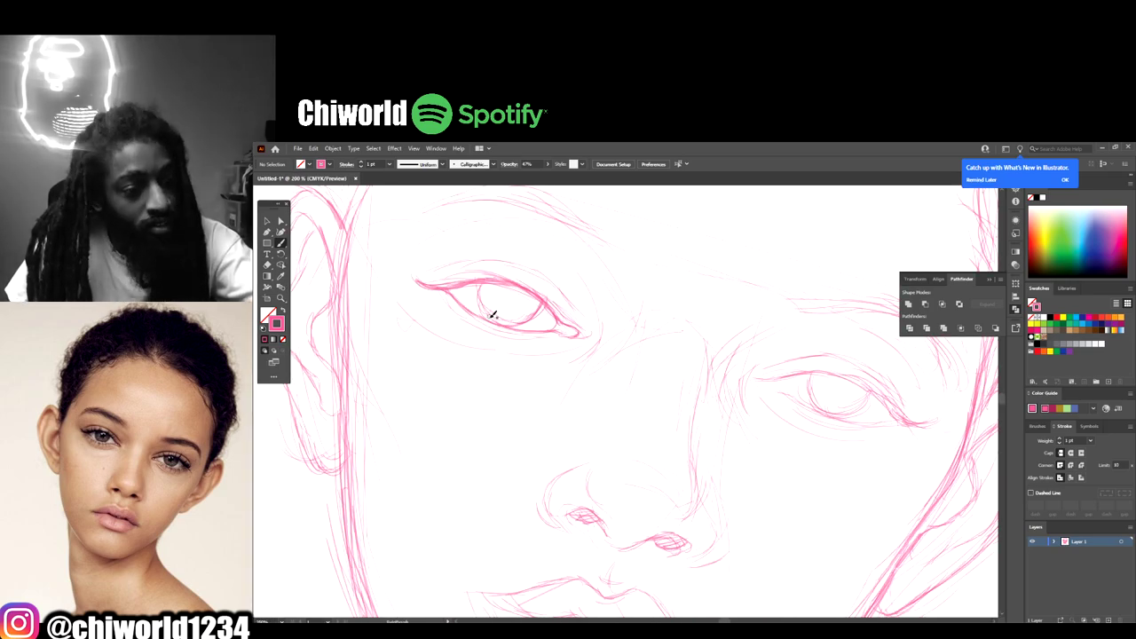
{"action": "mouse_move", "coordinate": [481, 305]}
{"action": "left_mouse_down"}
{"action": "mouse_move", "coordinate": [487, 281]}
{"action": "mouse_move", "coordinate": [482, 310]}
{"action": "left_mouse_up"}
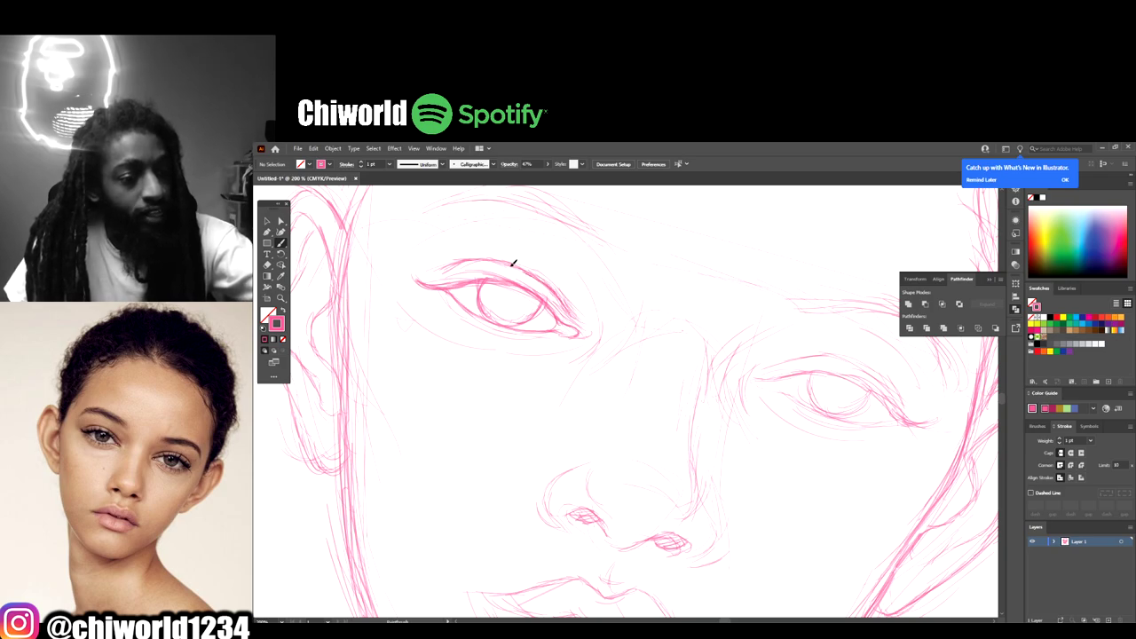
Step: Check the left-hand eye against the whole face and draw a small pupil inside its iris
{"action": "scroll", "coordinate": [759, 482], "scroll_direction": "down", "scroll_amount": 3}
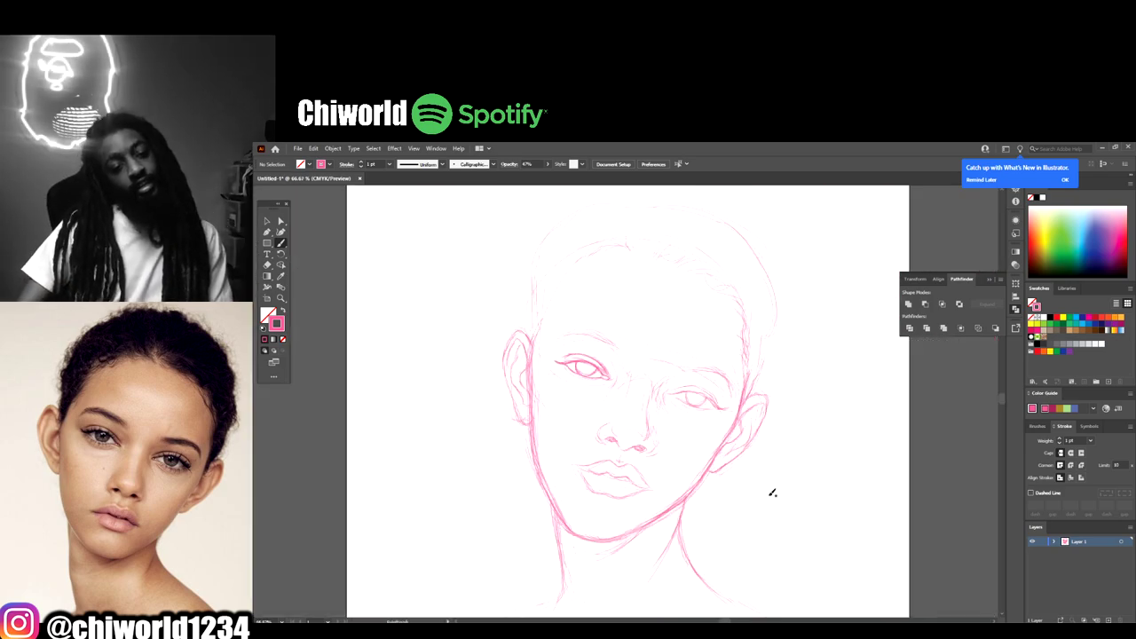
{"action": "scroll", "coordinate": [751, 489], "scroll_direction": "up", "scroll_amount": 2}
{"action": "scroll", "coordinate": [750, 499], "scroll_direction": "up", "scroll_amount": 2}
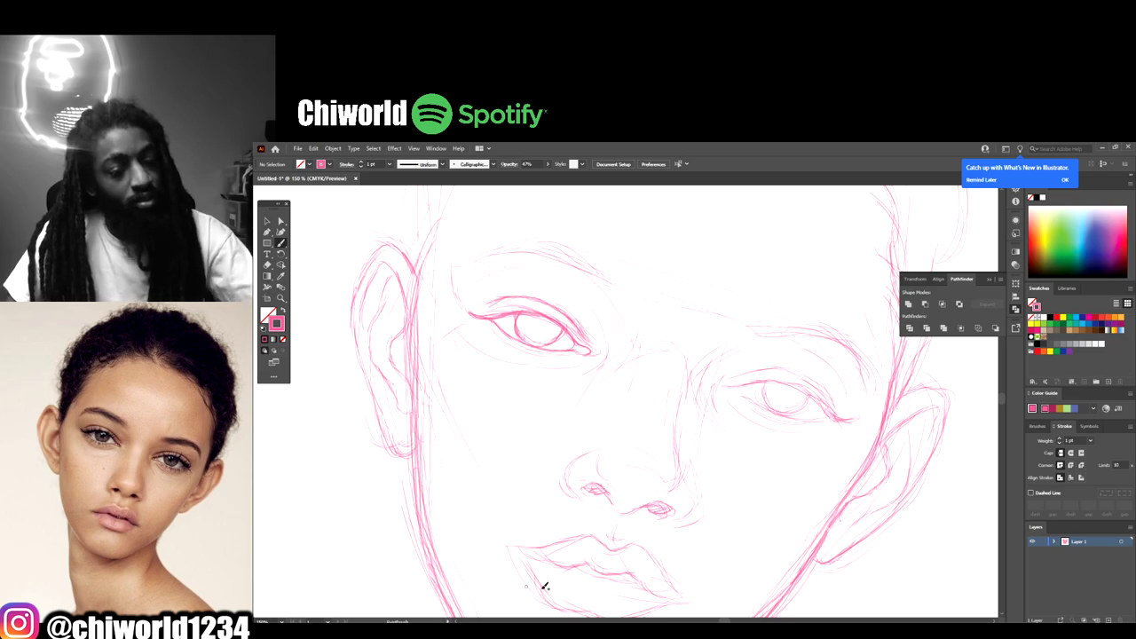
{"action": "key", "text": "ctrl+minus"}
{"action": "key", "text": "ctrl+minus"}
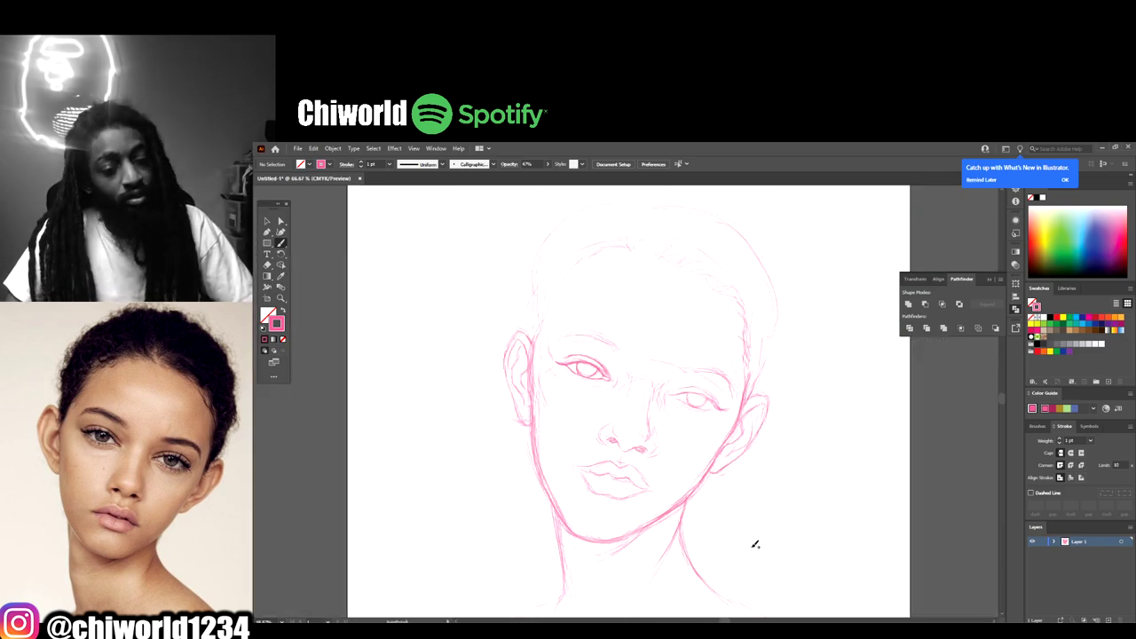
{"action": "key", "text": "ctrl+plus"}
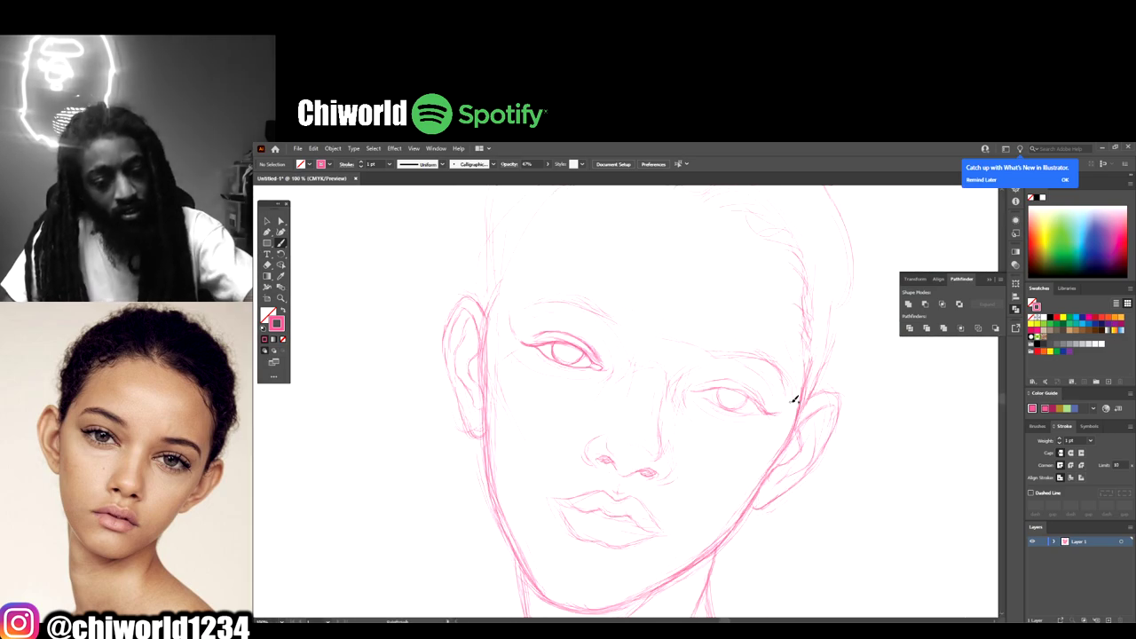
{"action": "key", "text": "ctrl+minus"}
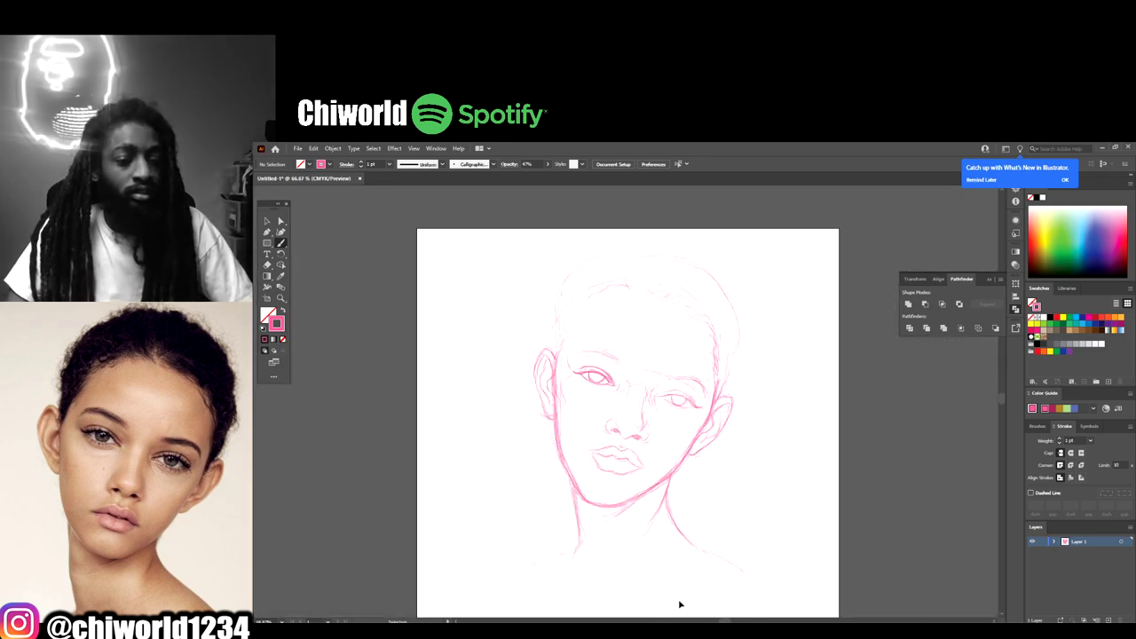
{"action": "key", "text": "ctrl+plus"}
{"action": "key", "text": "ctrl+plus"}
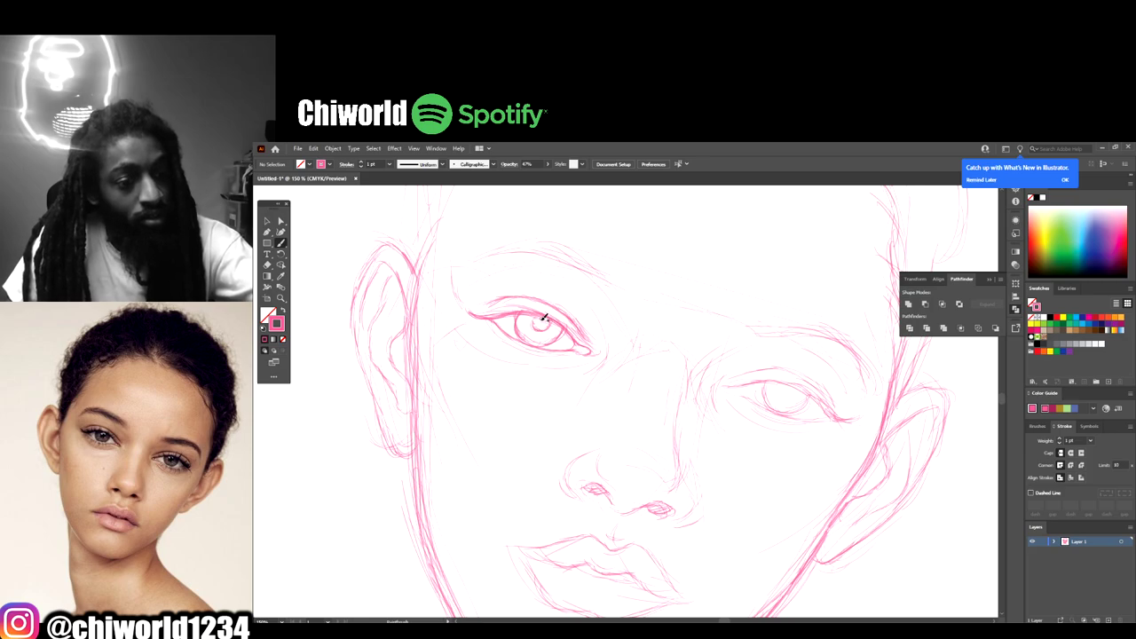
Step: Select the eyelid crease strokes above the left-hand eye and nudge them slightly down and to the right
{"action": "key", "text": "ctrl+minus"}
{"action": "key", "text": "ctrl+minus"}
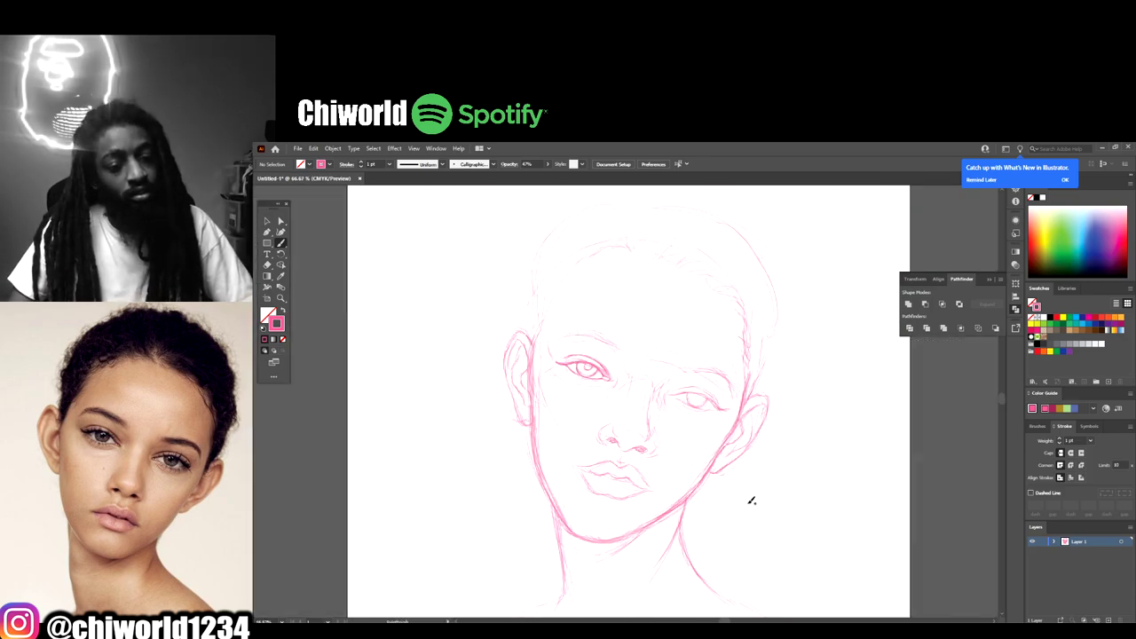
{"action": "key", "text": "ctrl+plus"}
{"action": "key", "text": "ctrl+plus"}
{"action": "key", "text": "ctrl+plus"}
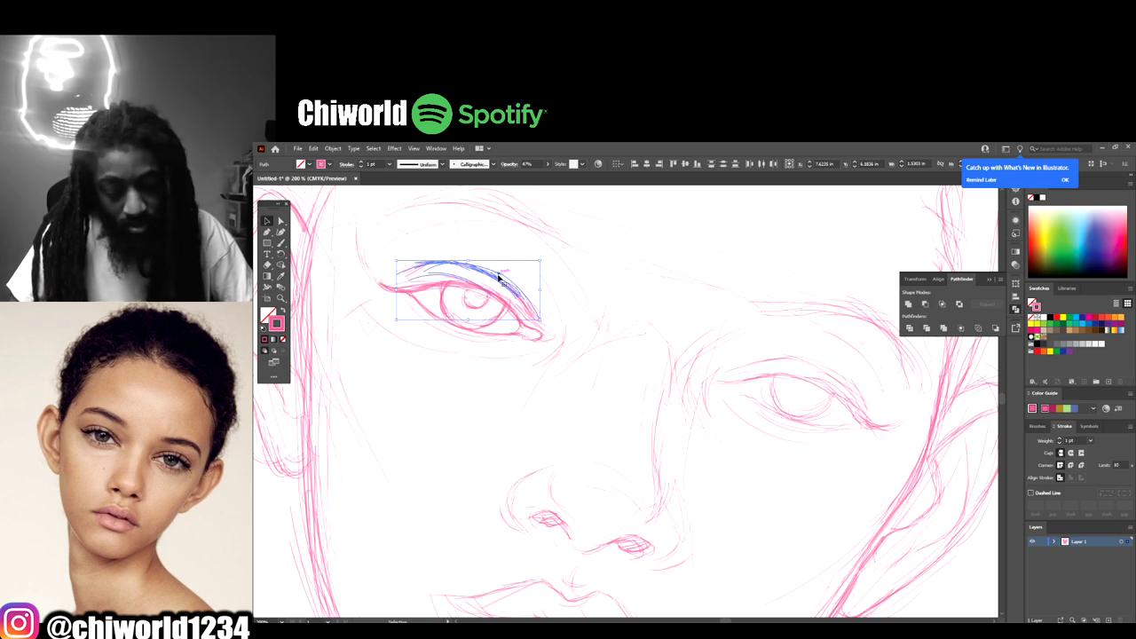
{"action": "key", "text": "Down"}
{"action": "key", "text": "Down"}
{"action": "key", "text": "Right"}
{"action": "key", "text": "Right"}
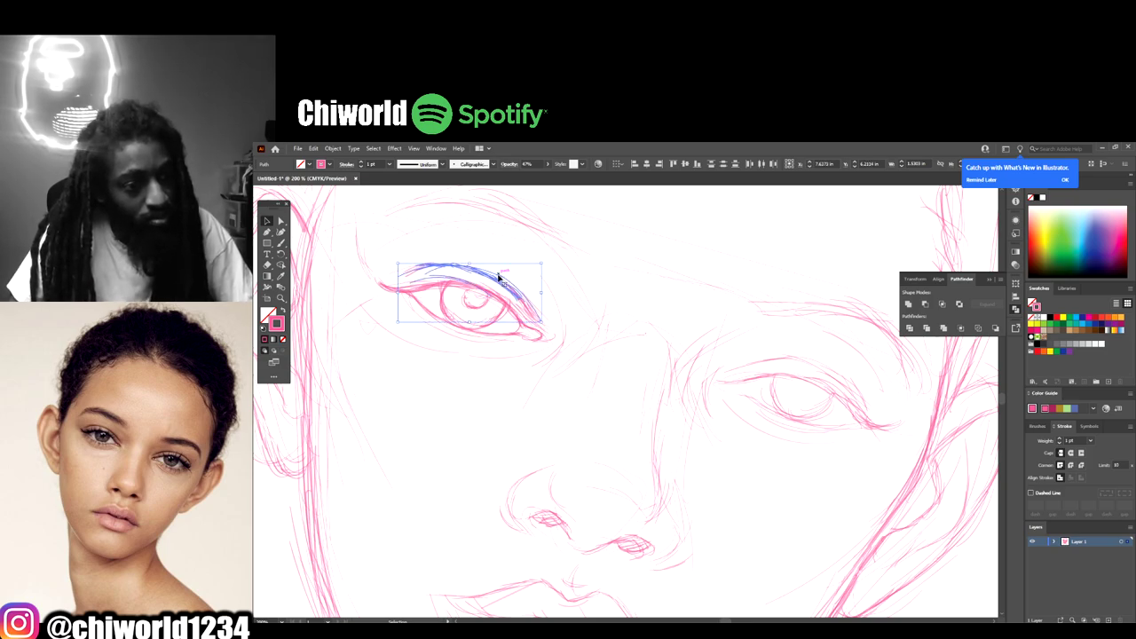
{"action": "key", "text": "Down"}
{"action": "key", "text": "ctrl+z"}
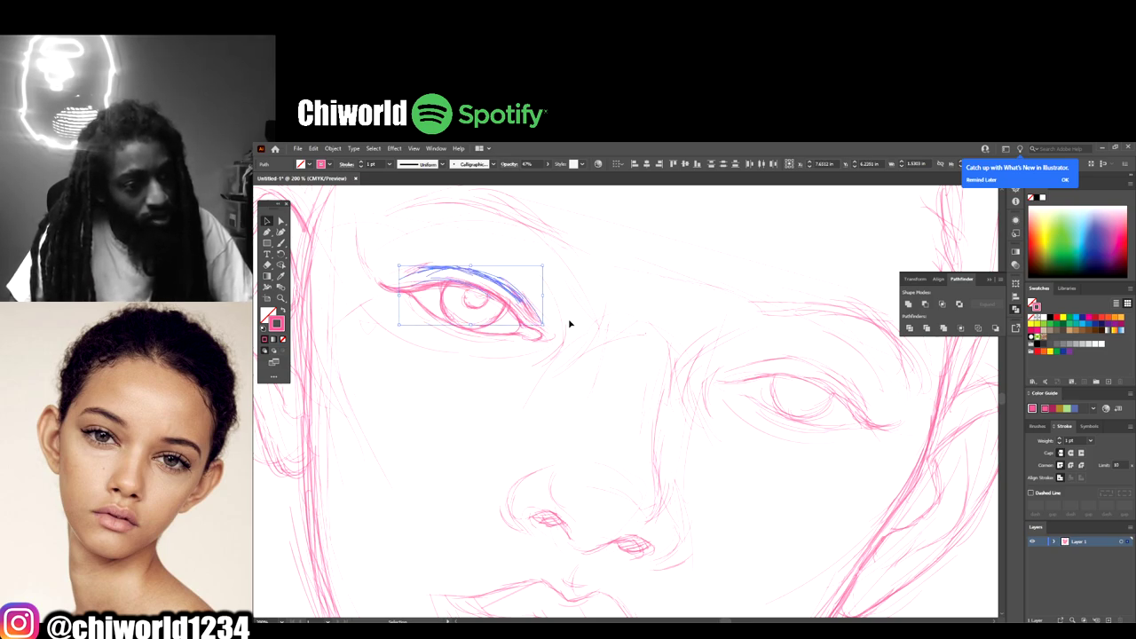
{"action": "left_click", "coordinate": [522, 394]}
Step: Darken the upper lash line of the right-hand eye from the inner corner to the outer corner
{"action": "scroll", "coordinate": [397, 444], "scroll_direction": "down", "scroll_amount": 2}
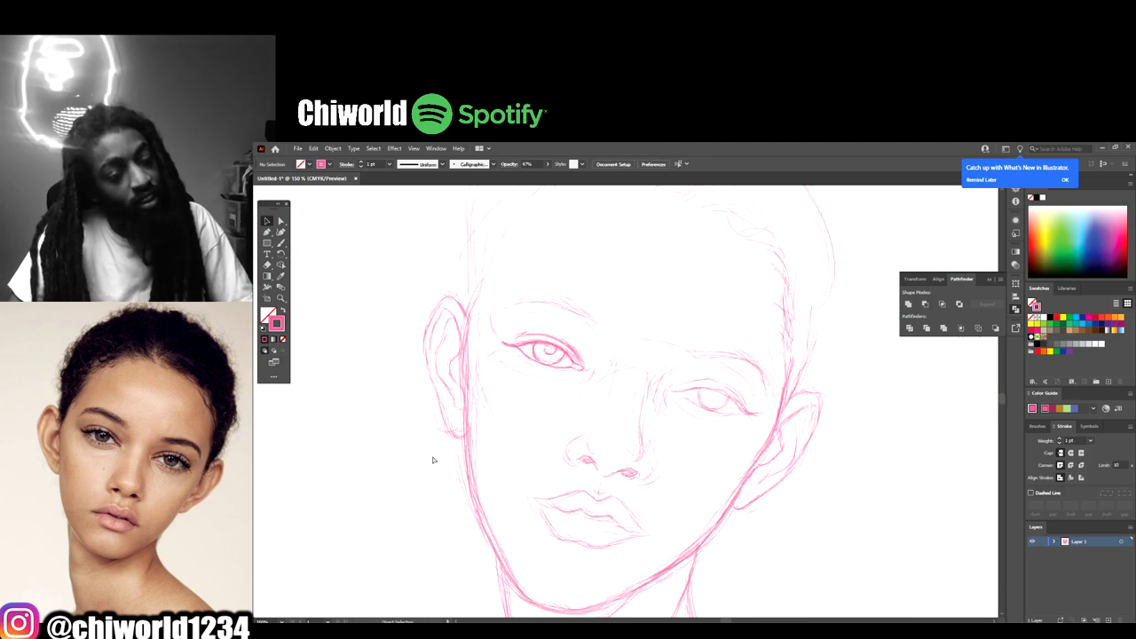
{"action": "scroll", "coordinate": [629, 545], "scroll_direction": "up", "scroll_amount": 2}
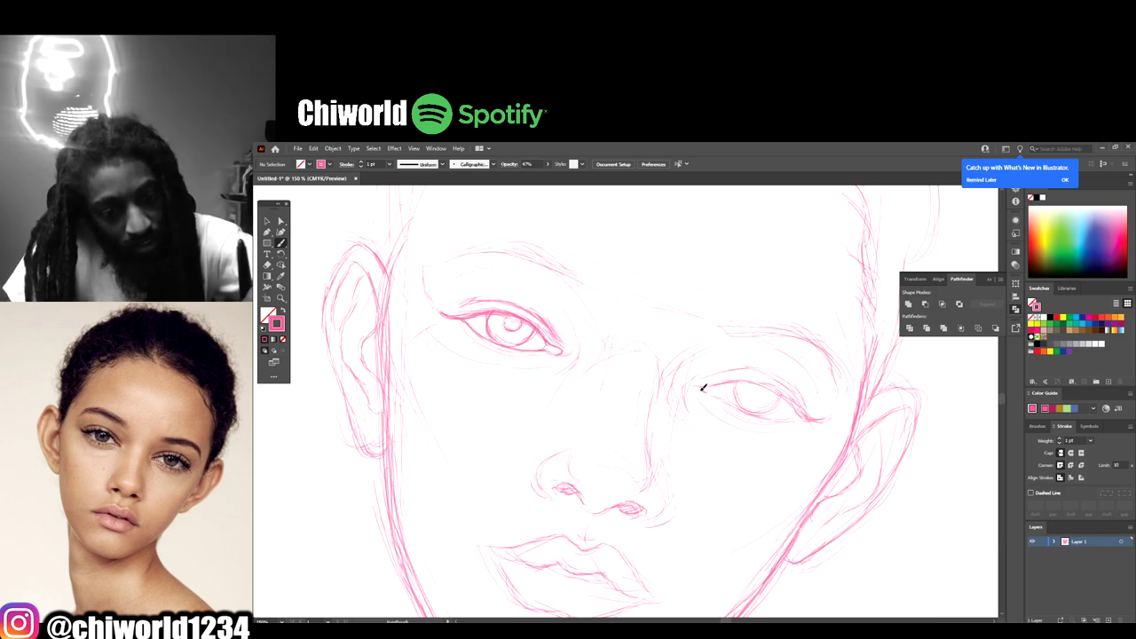
{"action": "mouse_move", "coordinate": [702, 387]}
{"action": "left_mouse_down"}
{"action": "mouse_move", "coordinate": [779, 391]}
{"action": "mouse_move", "coordinate": [810, 423]}
{"action": "mouse_move", "coordinate": [833, 400]}
{"action": "mouse_move", "coordinate": [809, 415]}
{"action": "mouse_move", "coordinate": [824, 421]}
{"action": "mouse_move", "coordinate": [795, 402]}
{"action": "left_mouse_up"}
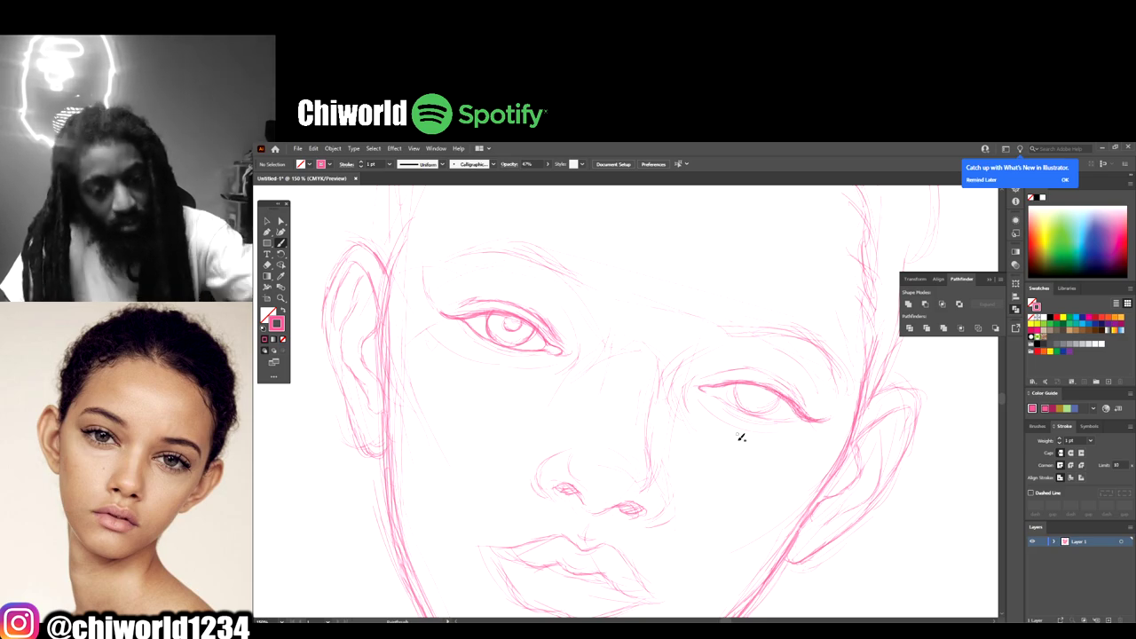
Step: Delete the excess stroke near the outer end of the right-hand eye's upper lash line
{"action": "key", "text": "ctrl+minus"}
{"action": "key", "text": "ctrl+minus"}
{"action": "key", "text": "ctrl+plus"}
{"action": "key", "text": "ctrl+plus"}
{"action": "key", "text": "ctrl+plus"}
{"action": "key", "text": "ctrl+plus"}
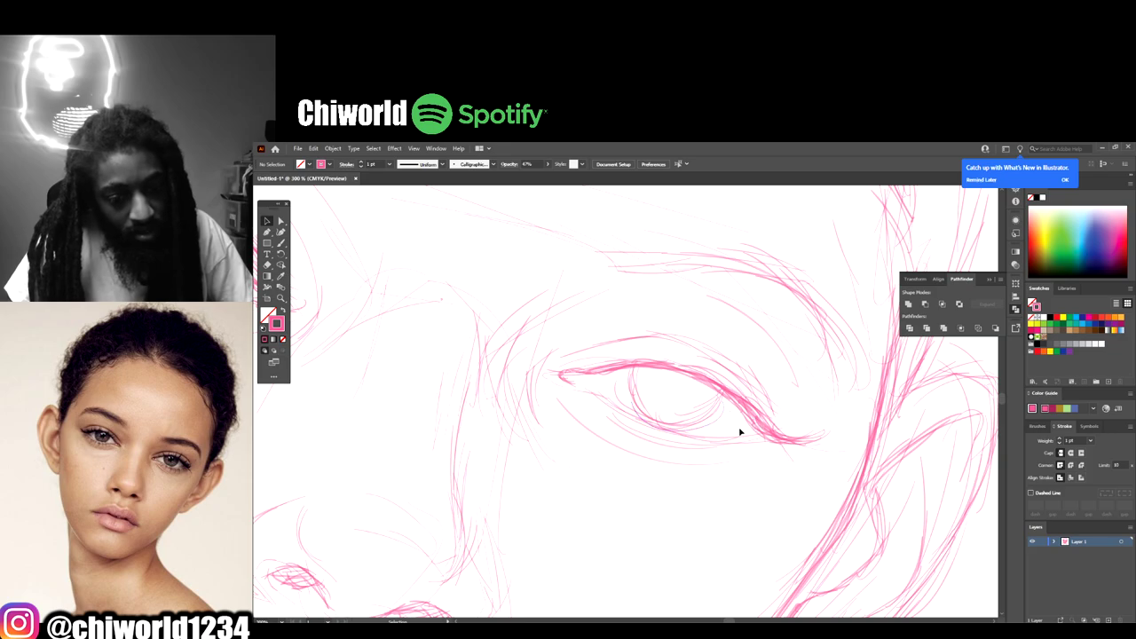
{"action": "left_click", "coordinate": [753, 421]}
{"action": "key", "text": "Delete"}
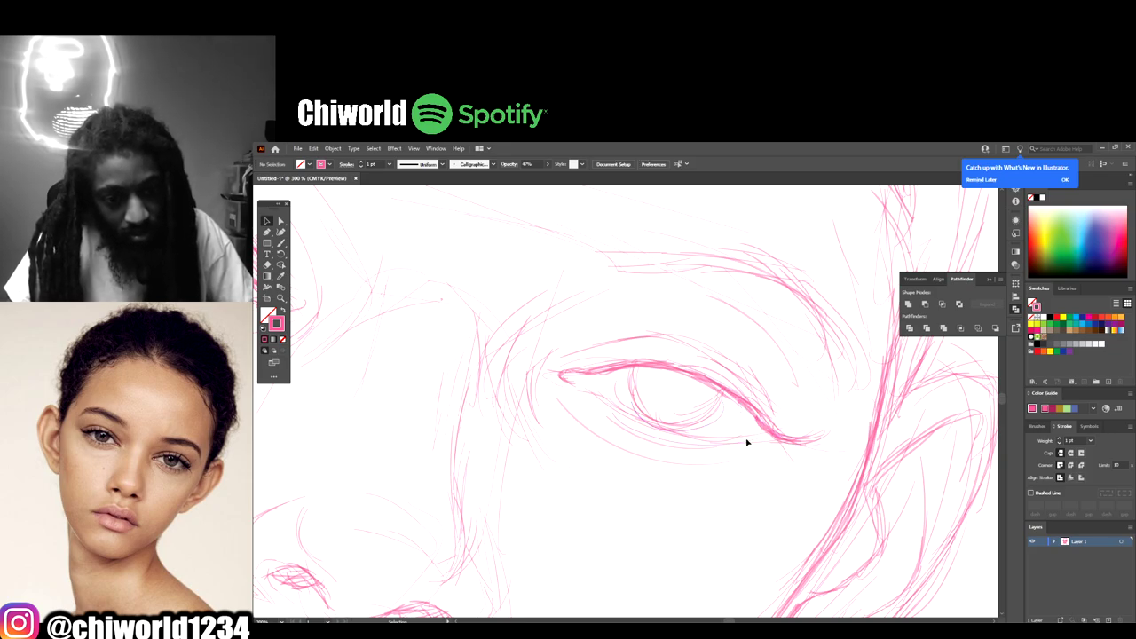
{"action": "key", "text": "ctrl+z"}
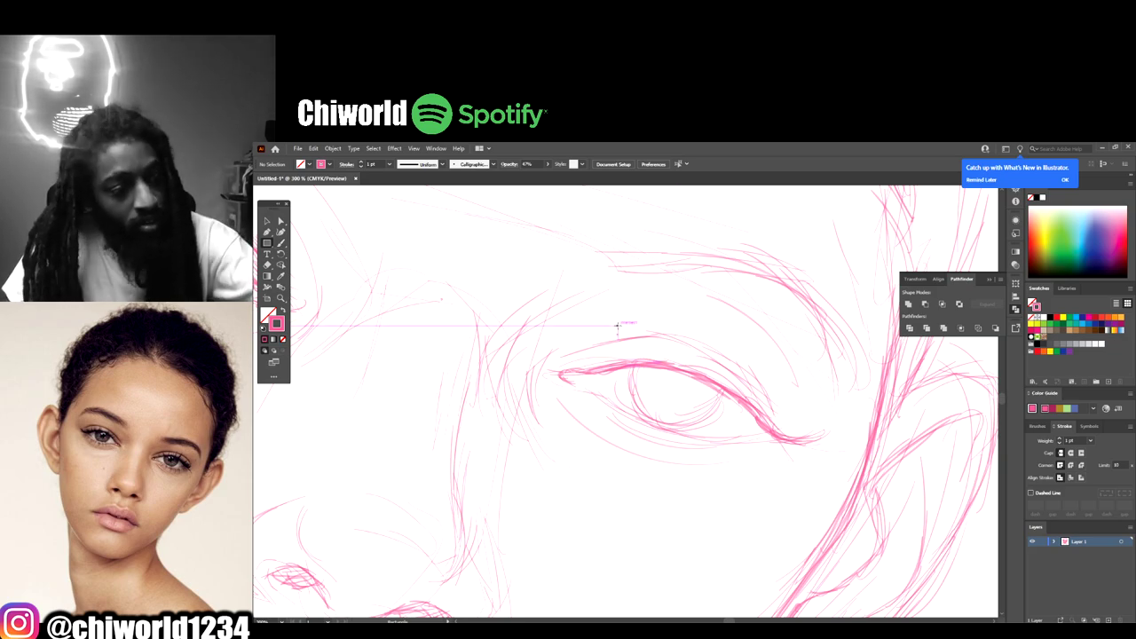
Step: Draw the iris, pupil, lower lid and eyelid crease of the right-hand eye with the Paintbrush, plus light under-eye strokes
{"action": "left_click", "coordinate": [280, 245]}
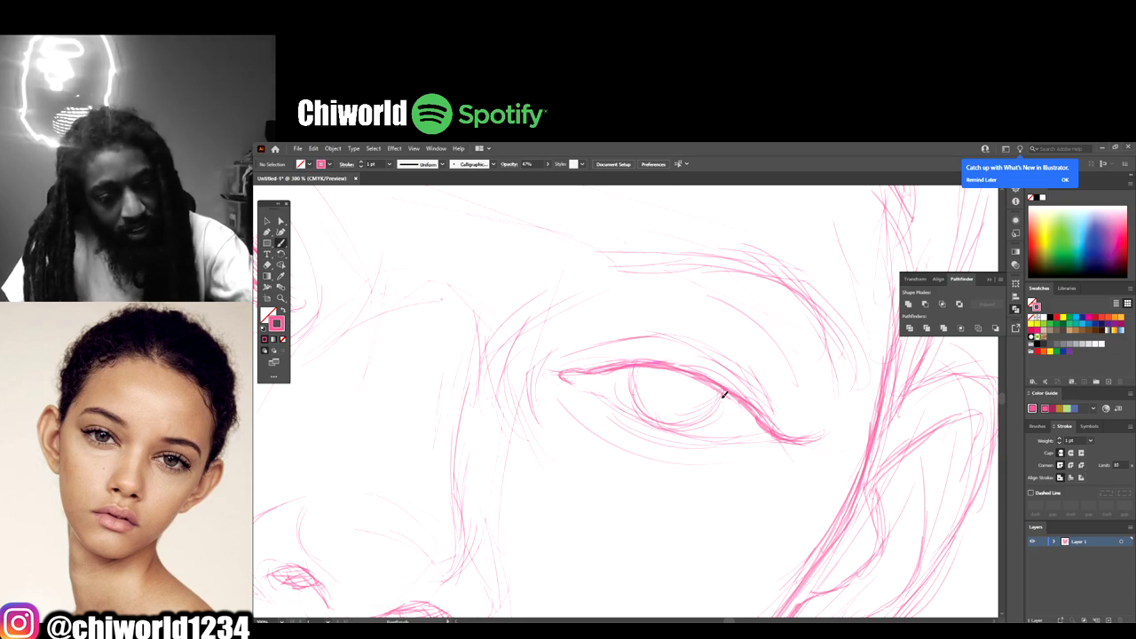
{"action": "mouse_move", "coordinate": [724, 394]}
{"action": "left_mouse_down"}
{"action": "mouse_move", "coordinate": [687, 425]}
{"action": "mouse_move", "coordinate": [706, 410]}
{"action": "mouse_move", "coordinate": [637, 410]}
{"action": "mouse_move", "coordinate": [635, 390]}
{"action": "left_mouse_up"}
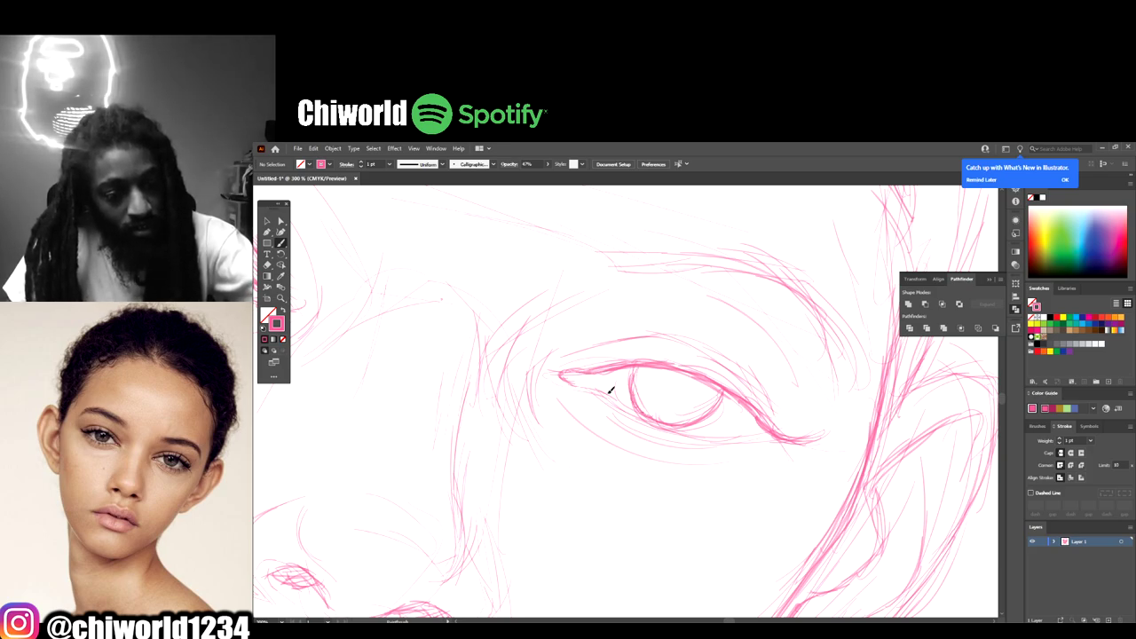
{"action": "mouse_move", "coordinate": [612, 393]}
{"action": "left_mouse_down"}
{"action": "mouse_move", "coordinate": [674, 430]}
{"action": "mouse_move", "coordinate": [650, 417]}
{"action": "mouse_move", "coordinate": [735, 437]}
{"action": "left_mouse_up"}
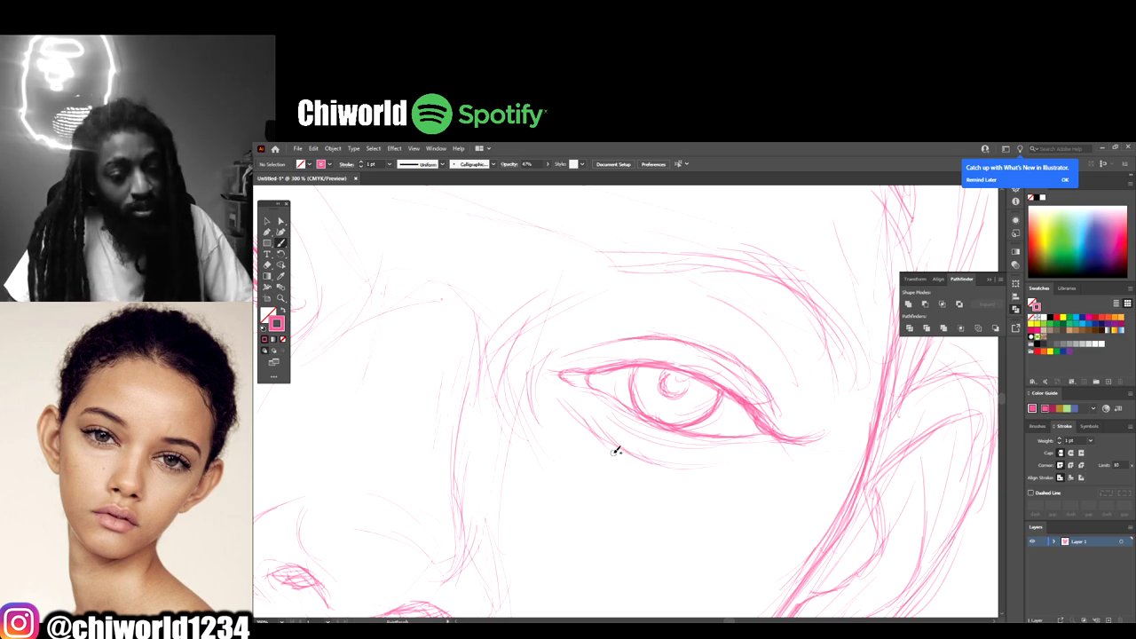
Step: Select the eyelid crease strokes above the right-hand eye and shift them slightly down toward the lash line
{"action": "key", "text": "ctrl+minus"}
{"action": "key", "text": "ctrl+minus"}
{"action": "key", "text": "ctrl+equal"}
{"action": "key", "text": "ctrl+equal"}
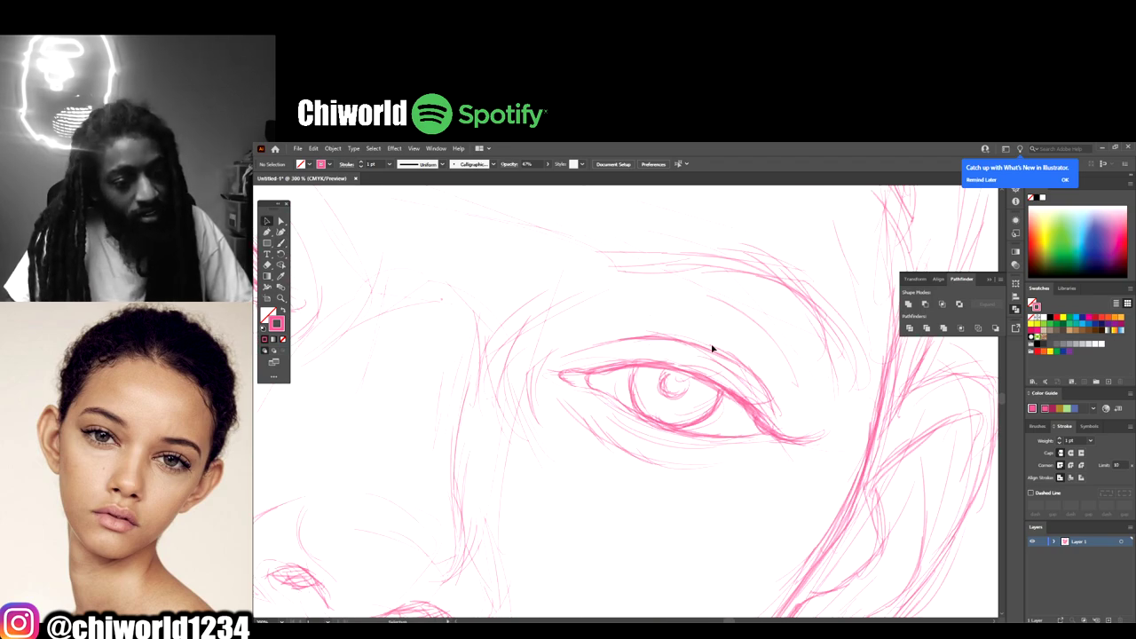
{"action": "left_click_drag", "start_coordinate": [725, 354], "coordinate": [726, 353]}
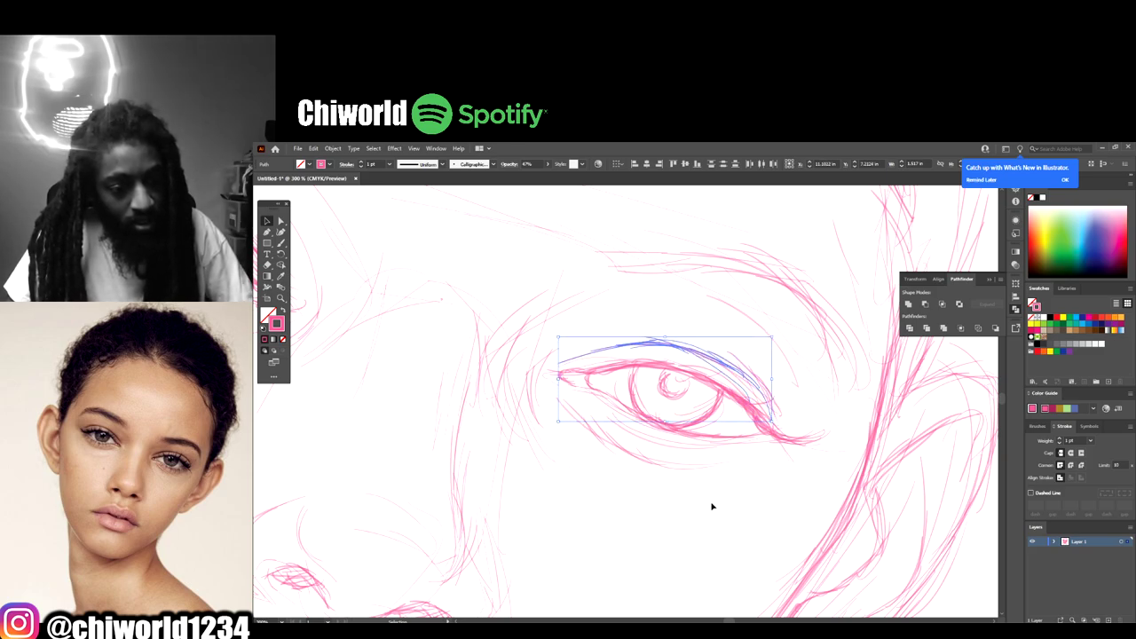
{"action": "left_click", "coordinate": [679, 533]}
Step: Compare both refined eyes and the overall face with the reference photo
{"action": "key", "text": "ctrl+minus"}
{"action": "key", "text": "ctrl+minus"}
{"action": "key", "text": "ctrl+minus"}
{"action": "key", "text": "ctrl+minus"}
{"action": "scroll", "coordinate": [698, 548], "scroll_direction": "left", "scroll_amount": 1}
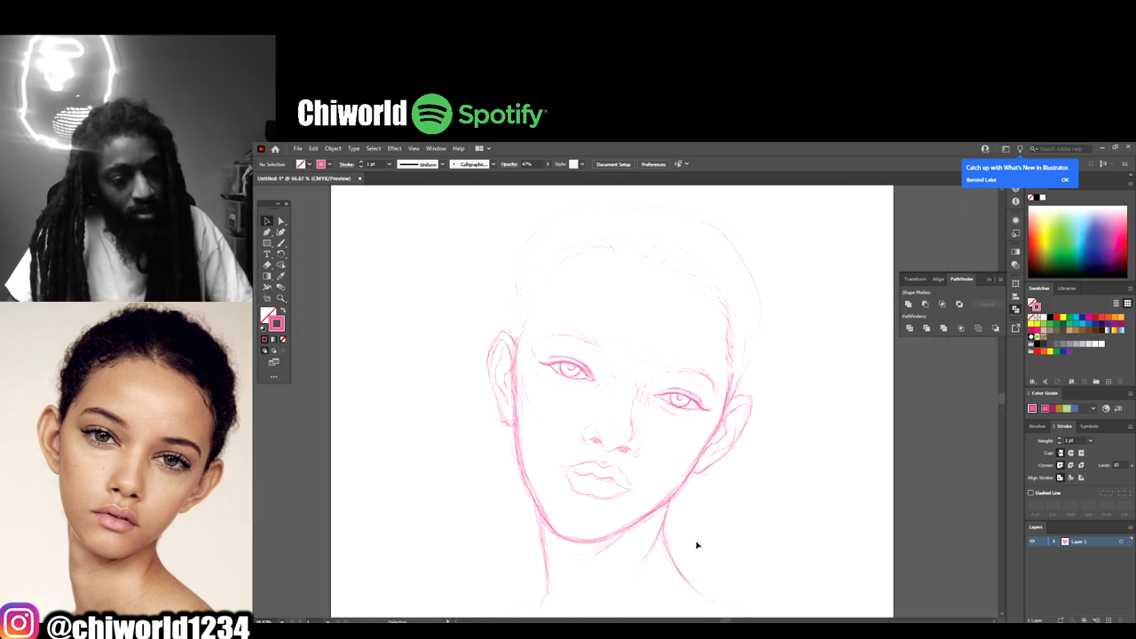
{"action": "key", "text": "ctrl+plus"}
{"action": "scroll", "coordinate": [744, 554], "scroll_direction": "up", "scroll_amount": 1}
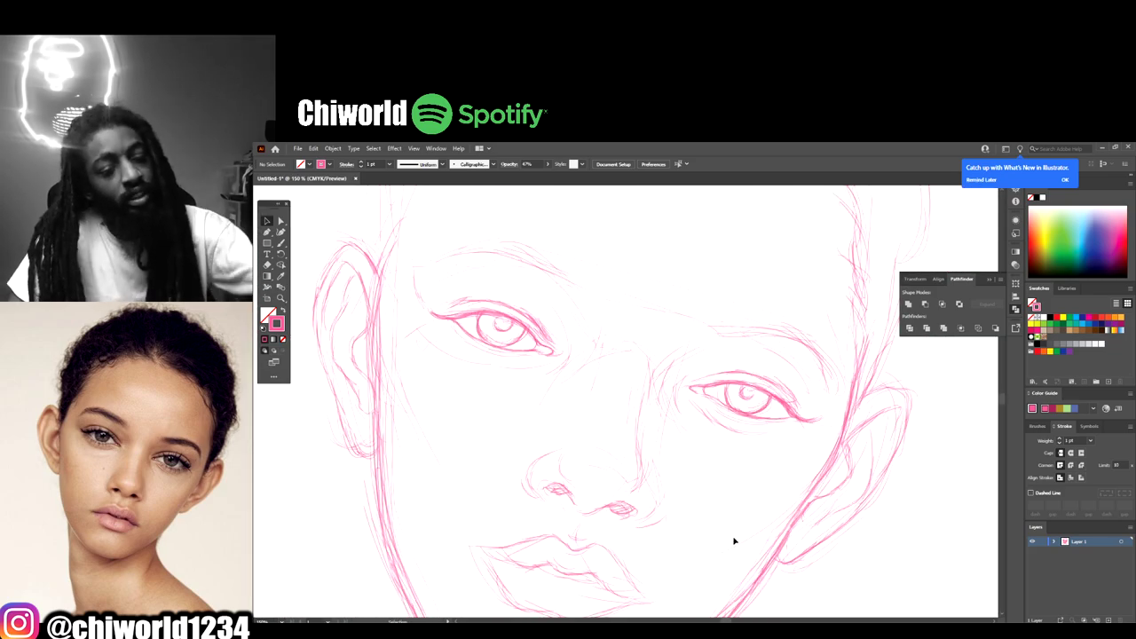
Step: Select the strokes of the right-hand eye and enlarge the eye slightly toward the nose
{"action": "scroll", "coordinate": [717, 511], "scroll_direction": "down", "scroll_amount": 2}
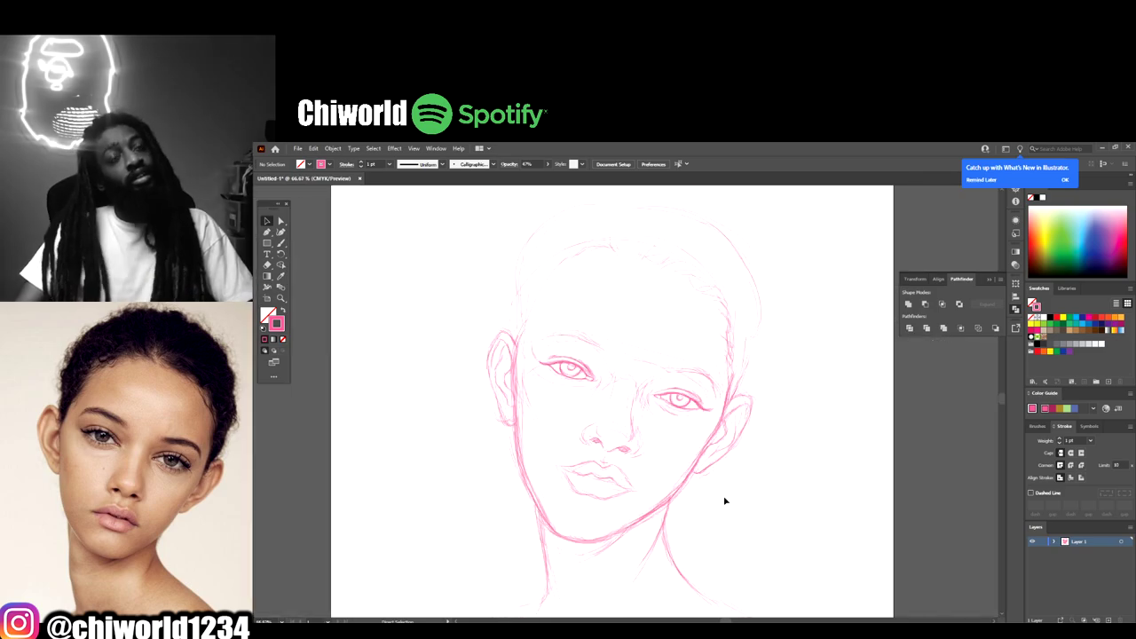
{"action": "scroll", "coordinate": [731, 504], "scroll_direction": "up", "scroll_amount": 1}
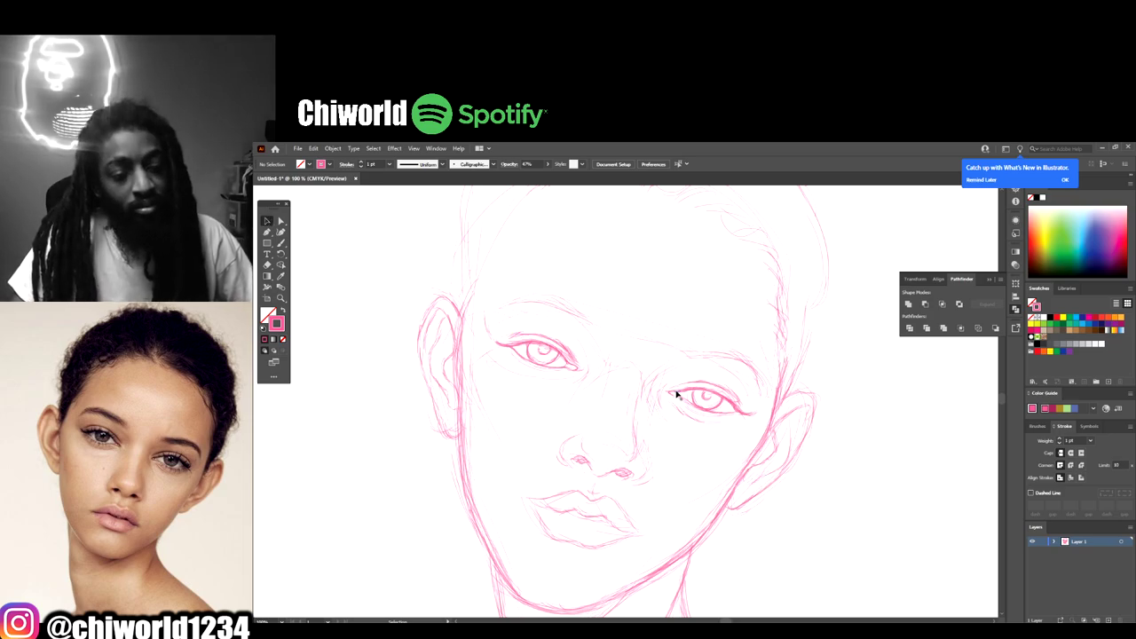
{"action": "left_click", "coordinate": [731, 426]}
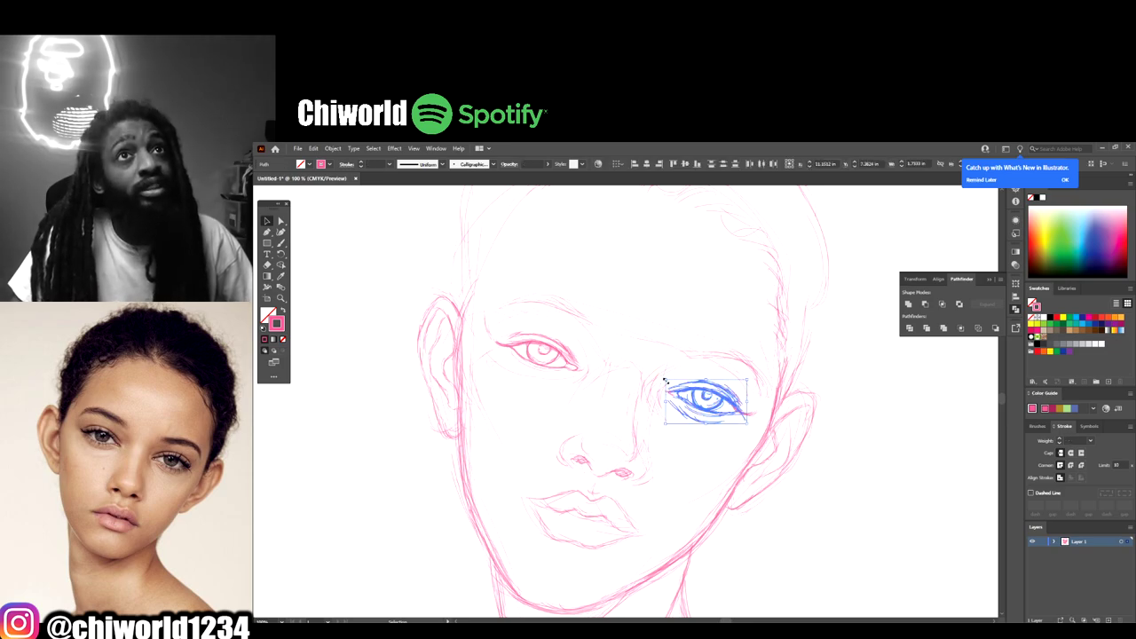
{"action": "left_click_drag", "start_coordinate": [665, 380], "coordinate": [659, 379]}
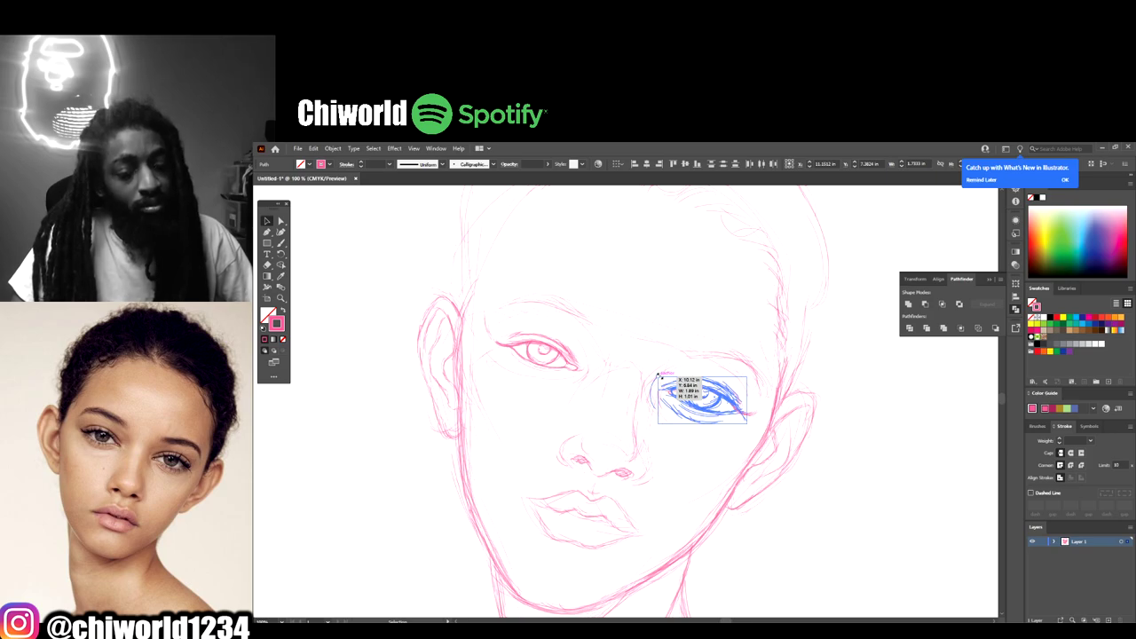
{"action": "mouse_move", "coordinate": [657, 374]}
{"action": "left_mouse_down"}
{"action": "mouse_move", "coordinate": [670, 382]}
{"action": "mouse_move", "coordinate": [656, 380]}
{"action": "left_mouse_up"}
{"action": "left_click", "coordinate": [690, 469]}
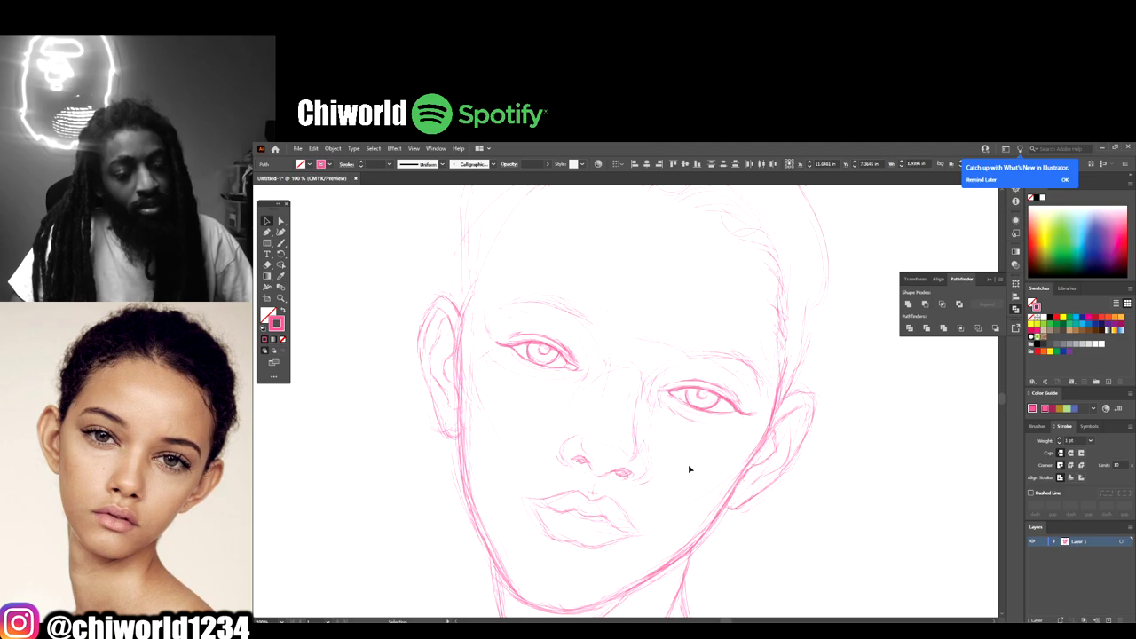
{"action": "key", "text": "ctrl+minus"}
{"action": "key", "text": "ctrl+minus"}
{"action": "key", "text": "ctrl+minus"}
{"action": "key", "text": "ctrl+minus"}
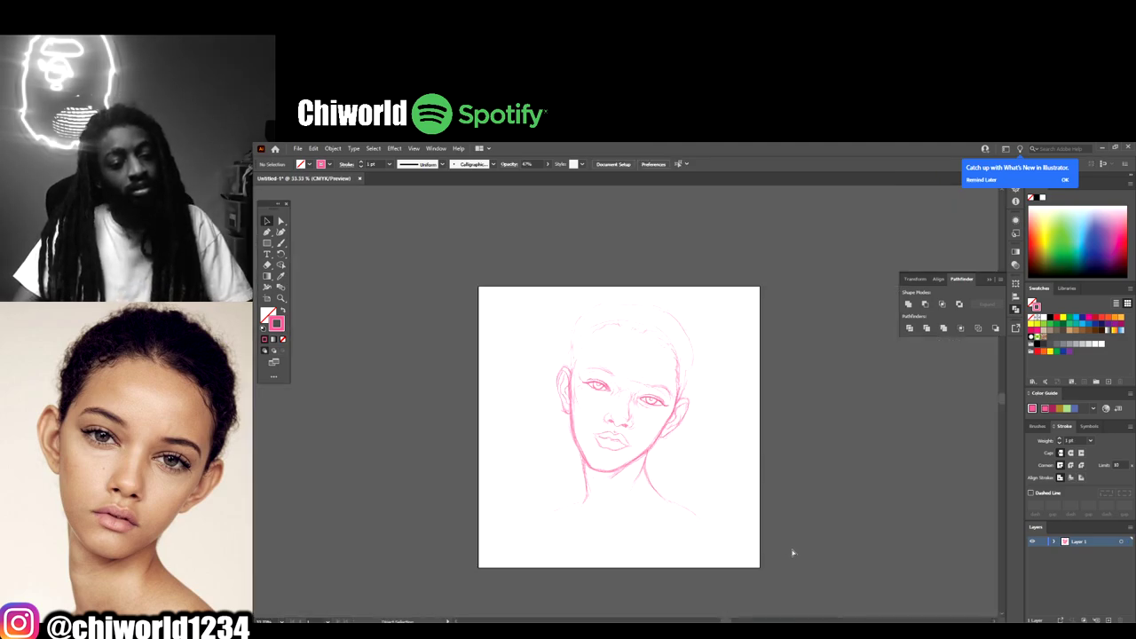
Step: Select the strokes of the left-hand eye and widen the eye slightly toward the nose bridge
{"action": "key", "text": "ctrl+plus"}
{"action": "key", "text": "ctrl+plus"}
{"action": "key", "text": "ctrl+plus"}
{"action": "key", "text": "ctrl+plus"}
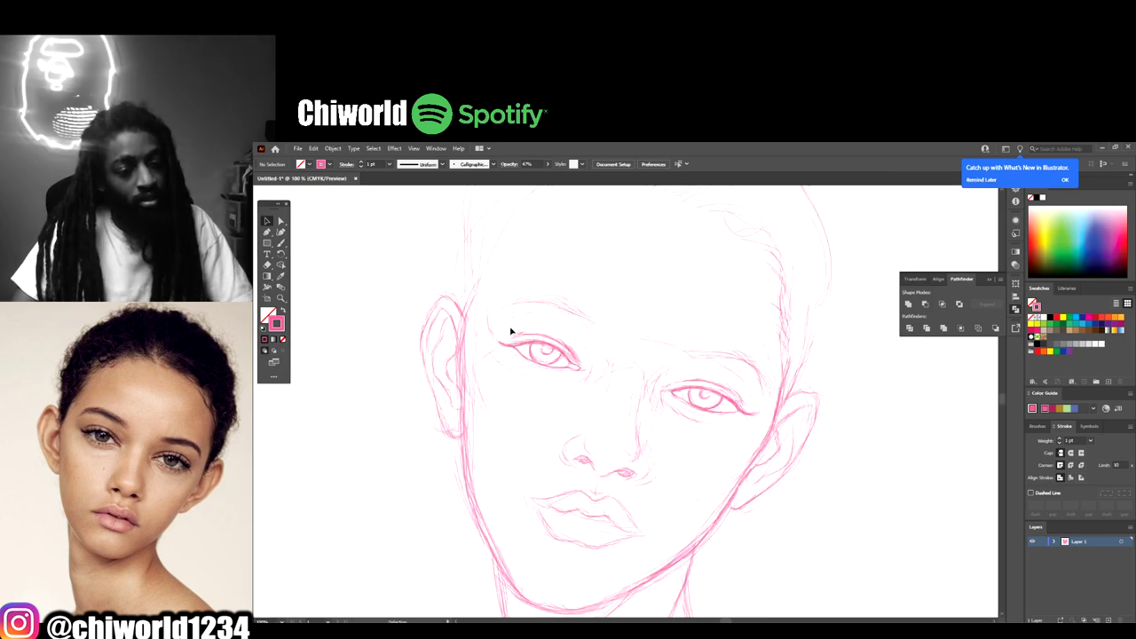
{"action": "left_click", "coordinate": [600, 369]}
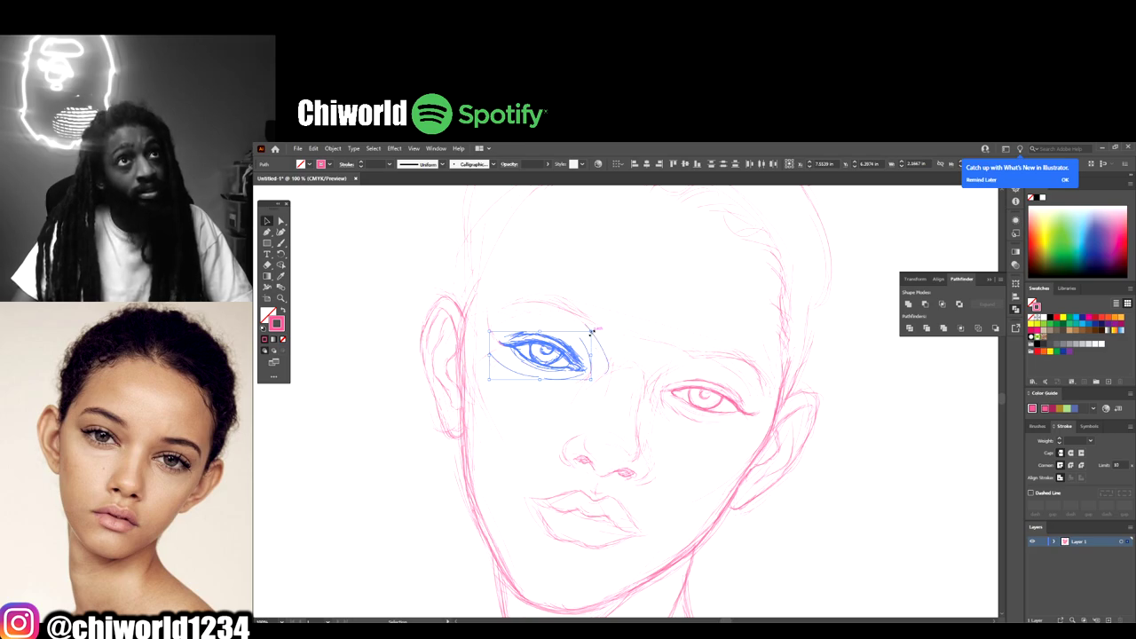
{"action": "left_click_drag", "start_coordinate": [592, 331], "coordinate": [598, 334]}
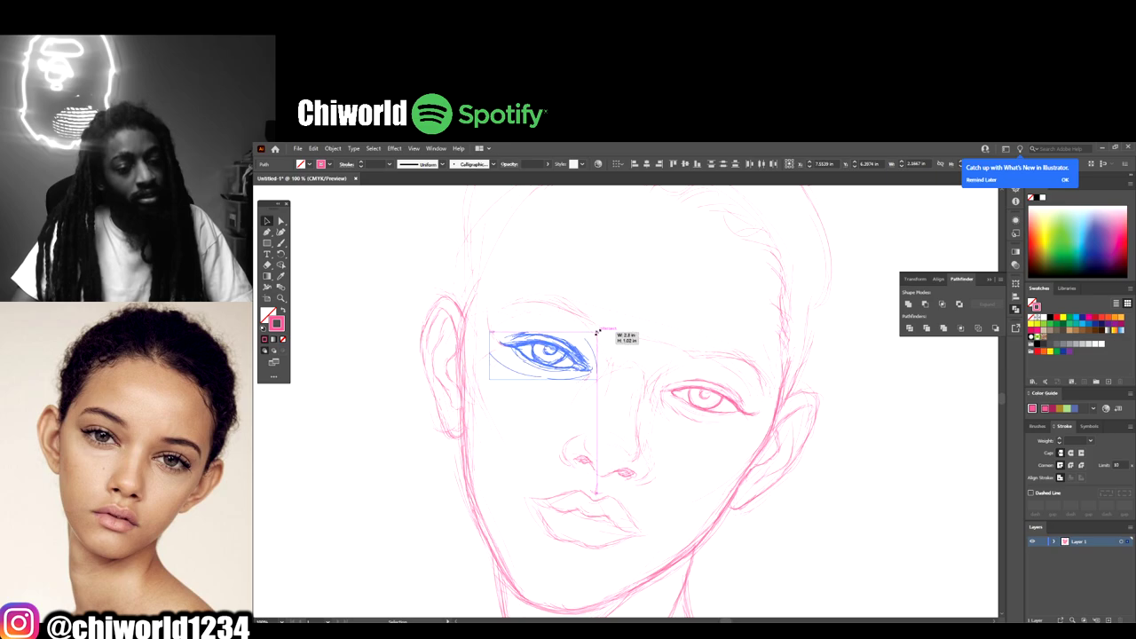
{"action": "left_click_drag", "start_coordinate": [598, 333], "coordinate": [599, 329]}
{"action": "left_click", "coordinate": [878, 566]}
{"action": "key", "text": "ctrl+minus"}
{"action": "key", "text": "ctrl+minus"}
{"action": "key", "text": "ctrl+minus"}
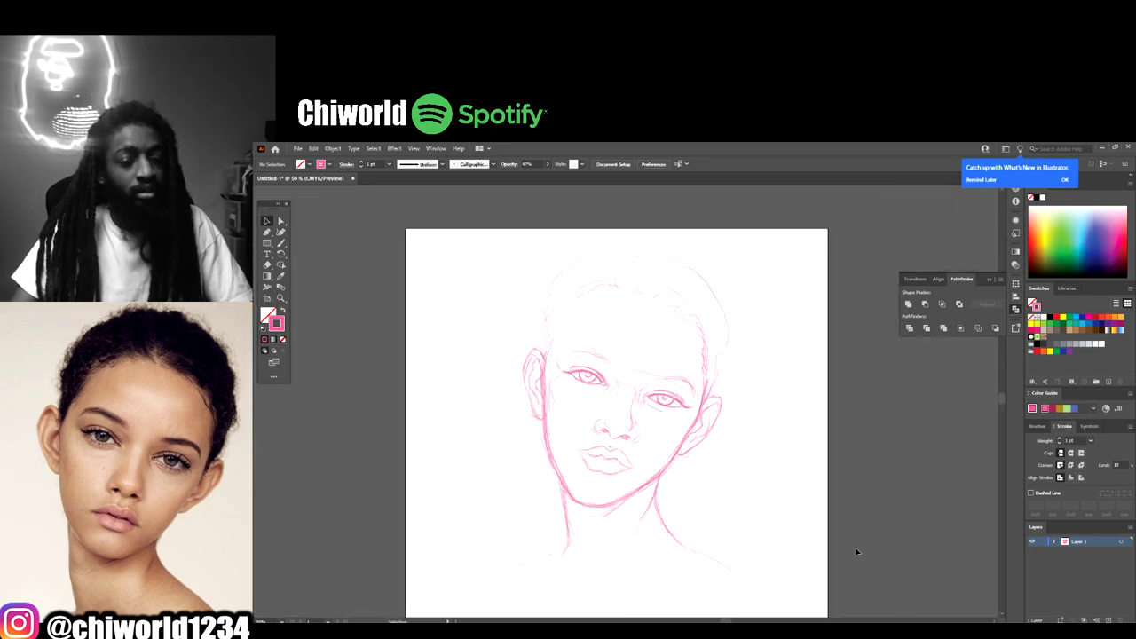
Step: Darken and thicken both eyebrows with Paintbrush strokes that follow their arches
{"action": "key", "text": "ctrl+plus"}
{"action": "key", "text": "ctrl+plus"}
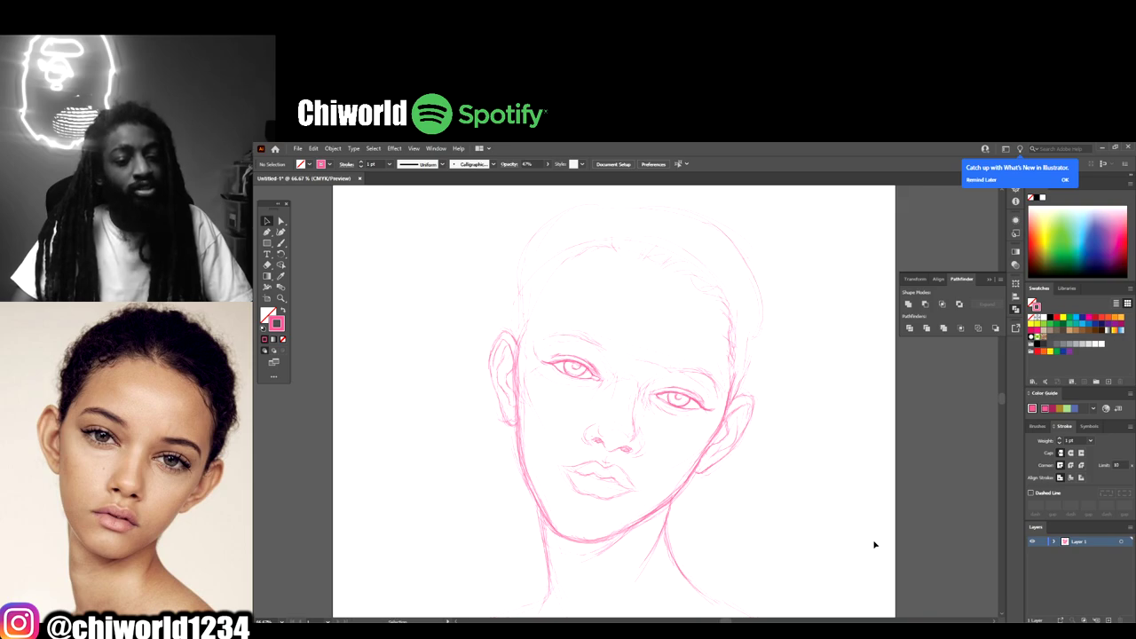
{"action": "key", "text": "ctrl+plus"}
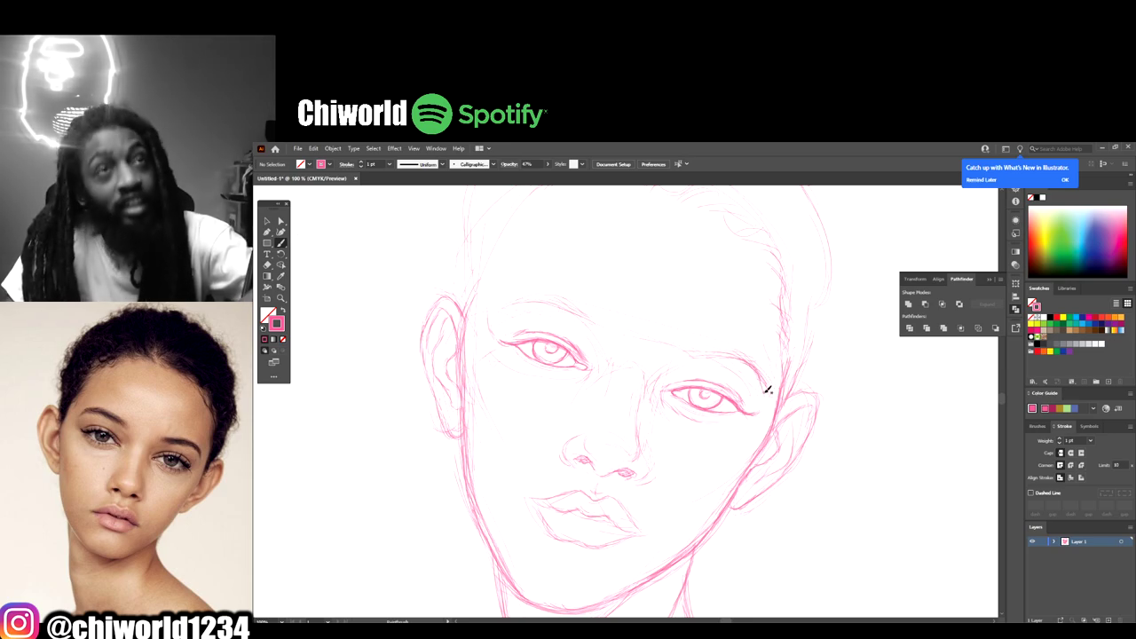
{"action": "left_click_drag", "start_coordinate": [769, 392], "coordinate": [743, 359]}
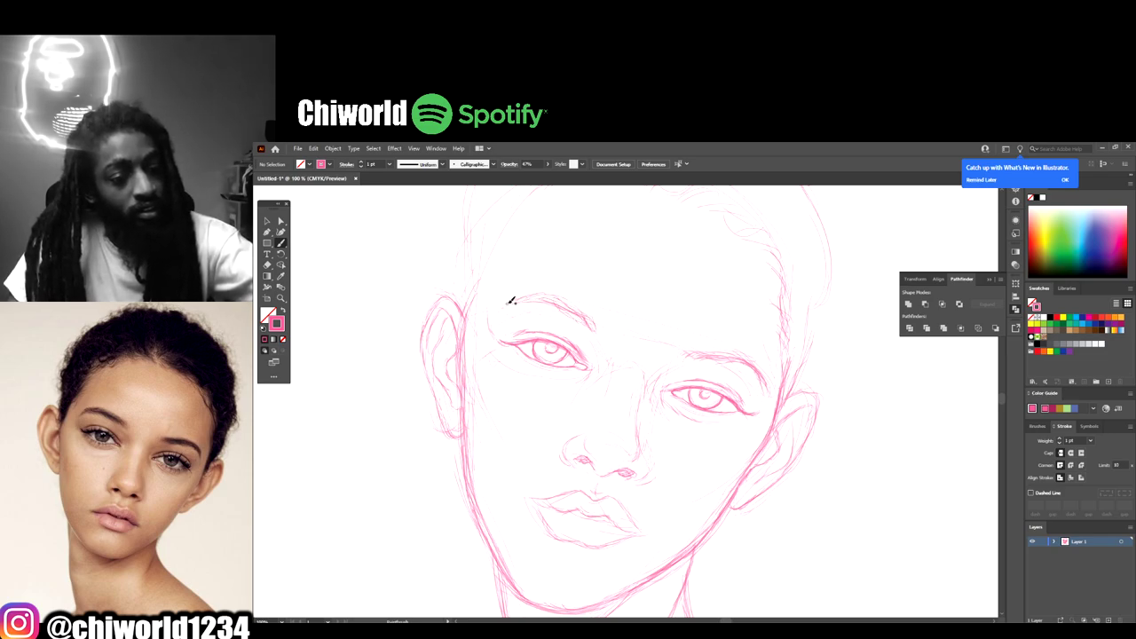
{"action": "left_click_drag", "start_coordinate": [529, 296], "coordinate": [584, 322]}
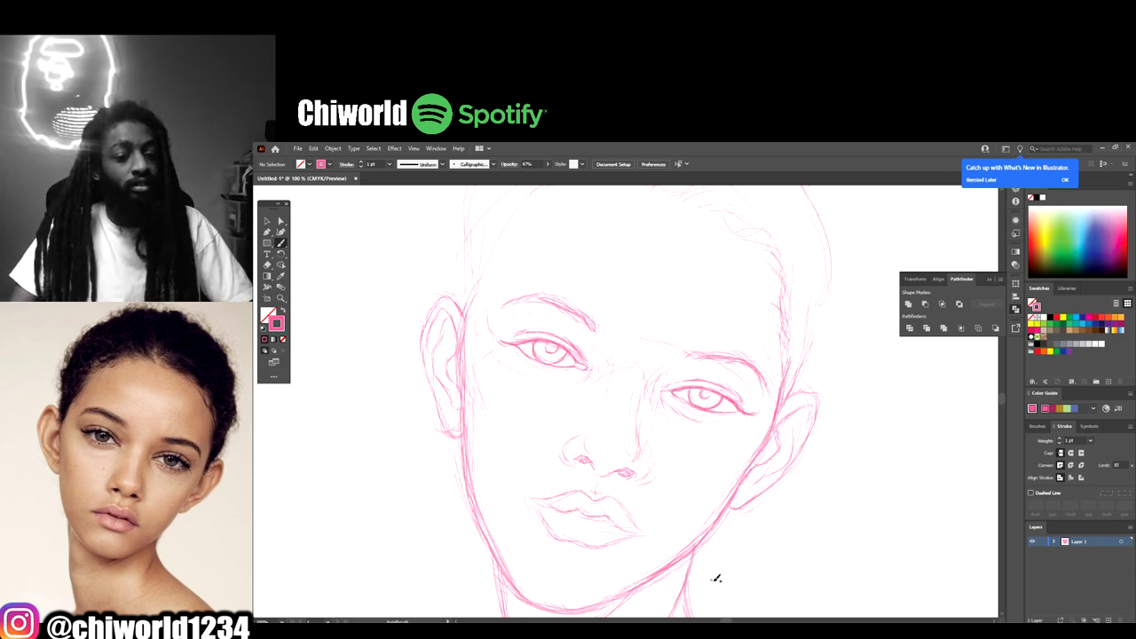
{"action": "key", "text": "ctrl+minus"}
{"action": "key", "text": "ctrl+minus"}
{"action": "key", "text": "ctrl+minus"}
Step: Set the stroke weight to 4 pt and sketch dense hair strokes at the temple above the right-hand ear
{"action": "key", "text": "ctrl+plus"}
{"action": "key", "text": "ctrl+plus"}
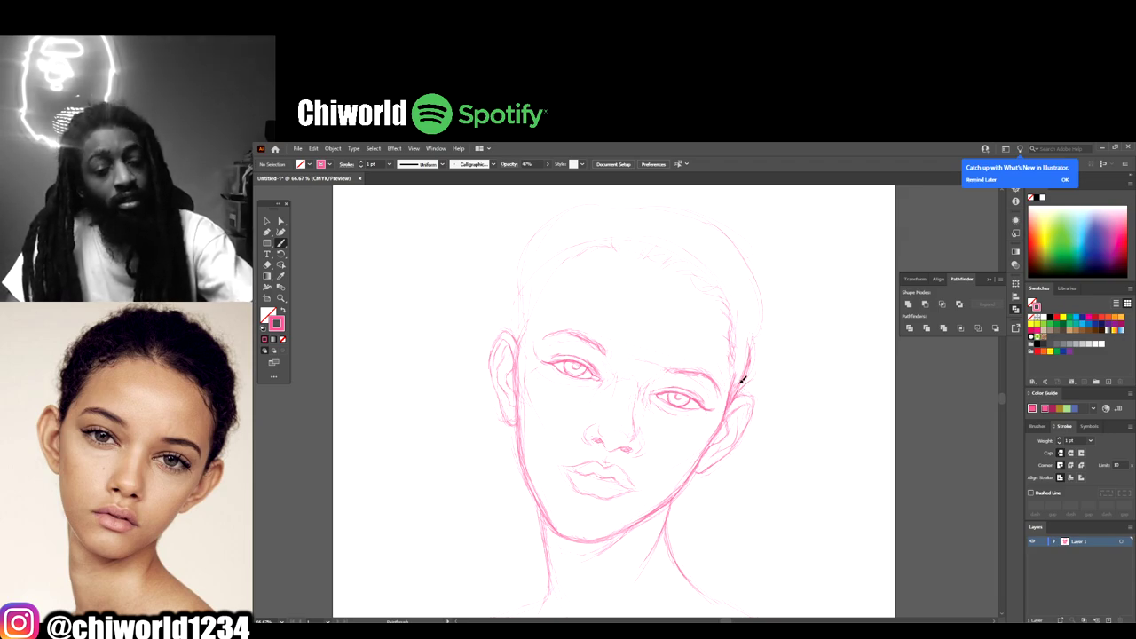
{"action": "left_click", "coordinate": [388, 166]}
{"action": "left_click", "coordinate": [401, 236]}
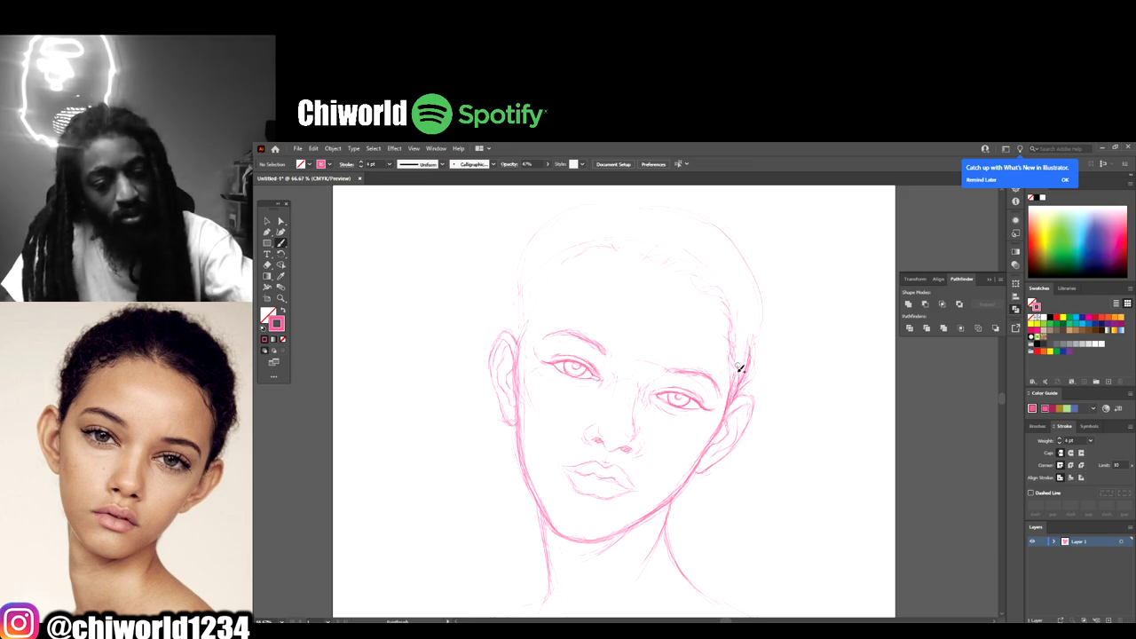
{"action": "mouse_move", "coordinate": [737, 384]}
{"action": "left_mouse_down"}
{"action": "mouse_move", "coordinate": [742, 346]}
{"action": "mouse_move", "coordinate": [748, 368]}
{"action": "mouse_move", "coordinate": [756, 343]}
{"action": "left_mouse_up"}
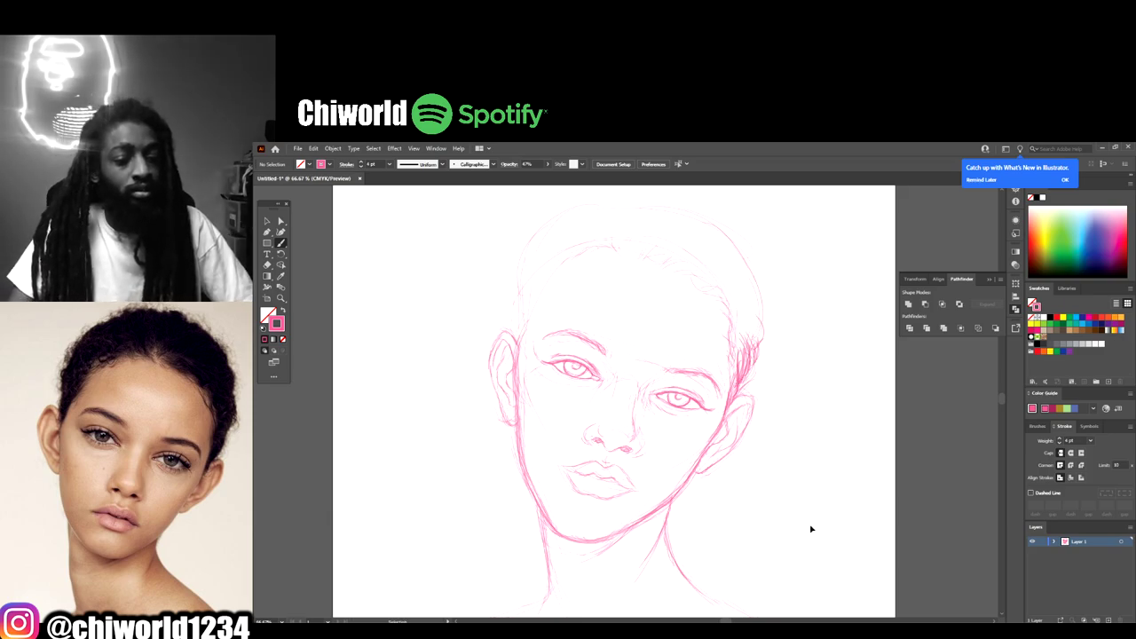
{"action": "key", "text": "ctrl+minus"}
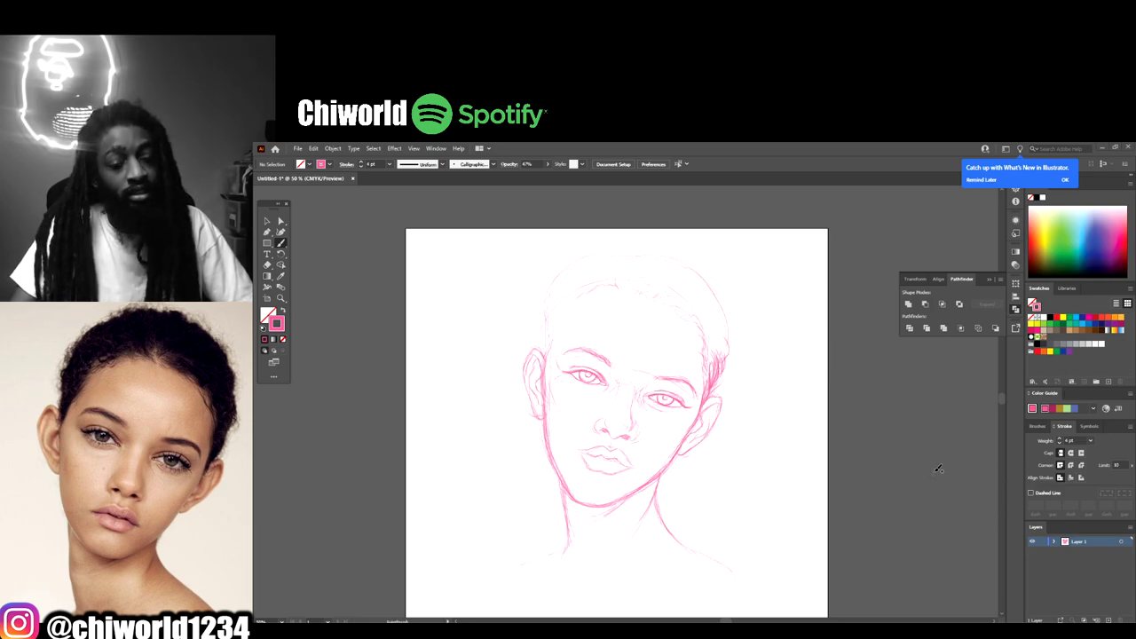
{"action": "key", "text": "ctrl+plus"}
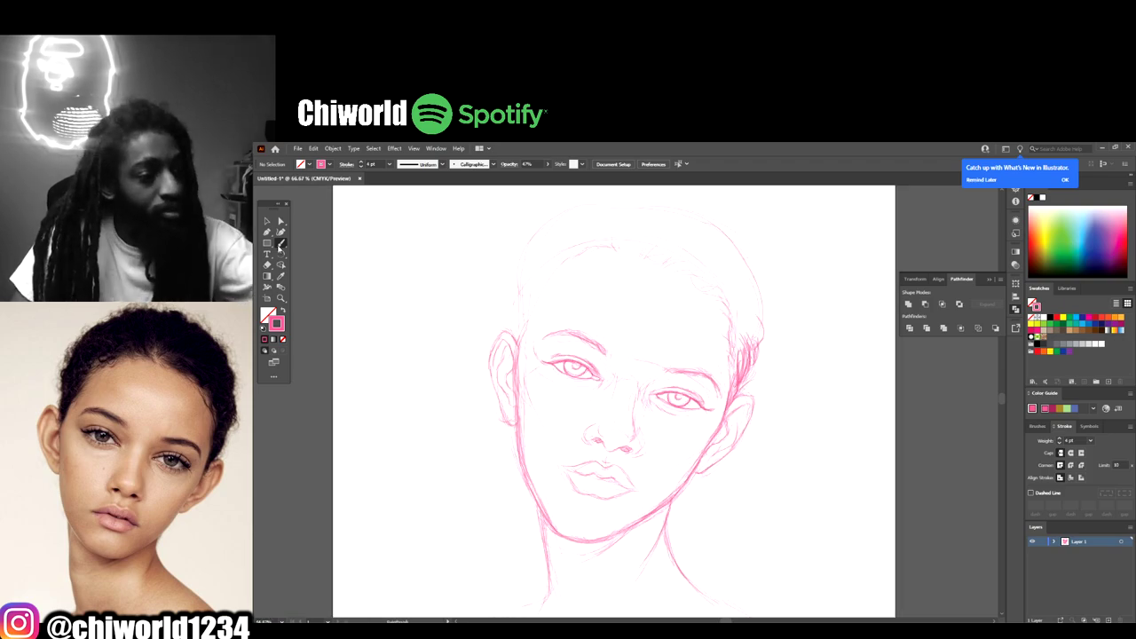
Step: Set the stroke weight to 2 pt and sketch light contour strokes on the forehead and beneath the lower lip
{"action": "left_click", "coordinate": [392, 164]}
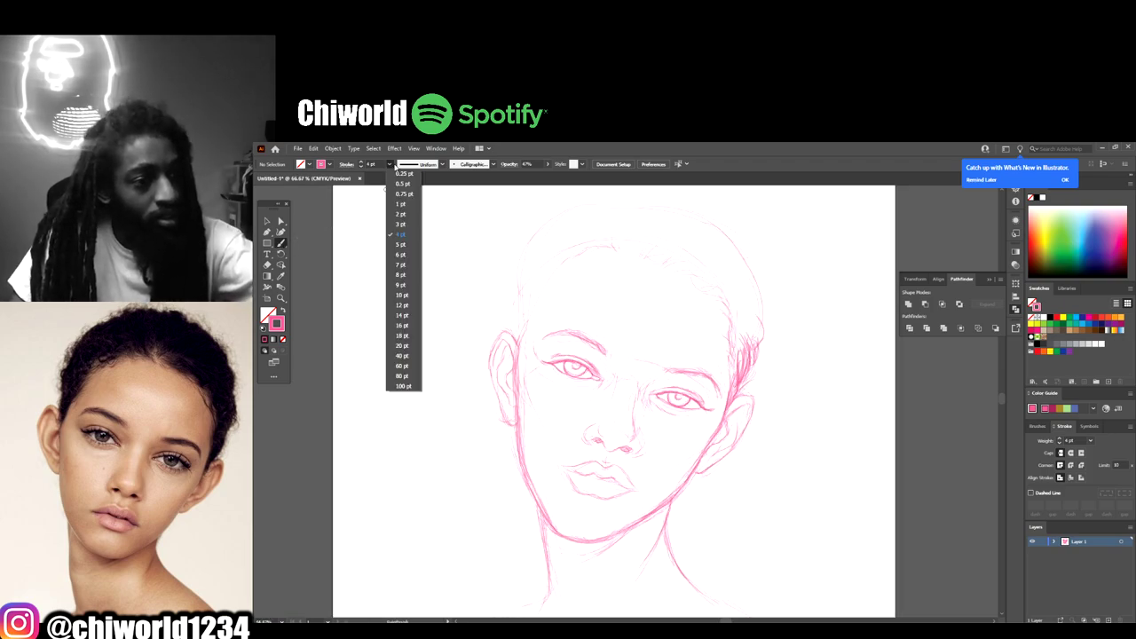
{"action": "left_click", "coordinate": [404, 209]}
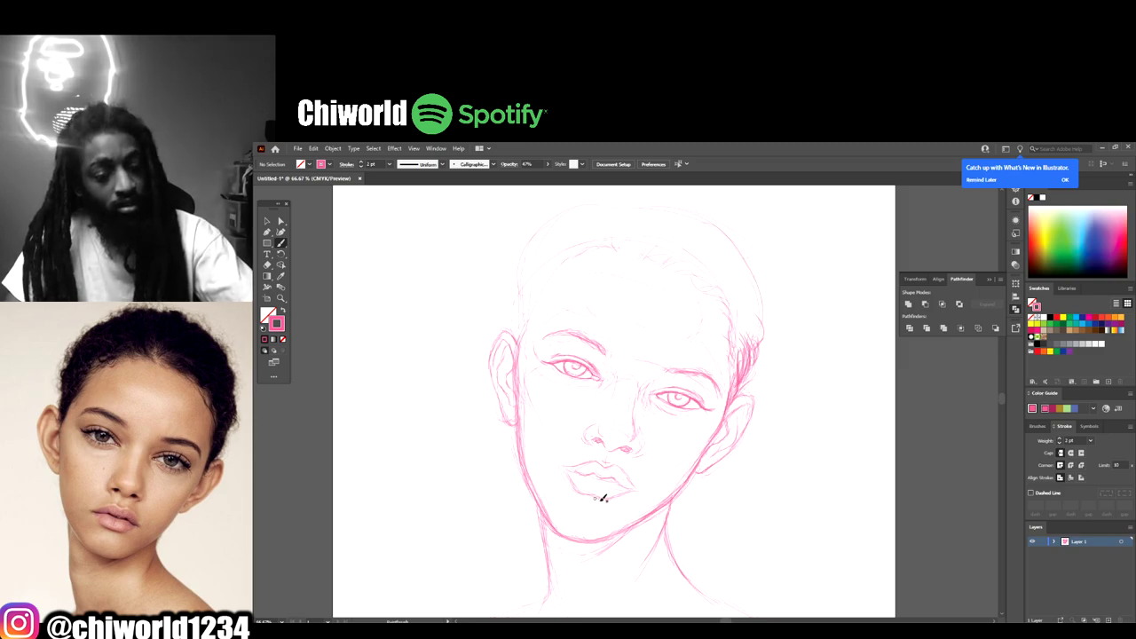
{"action": "left_click_drag", "start_coordinate": [605, 501], "coordinate": [594, 498]}
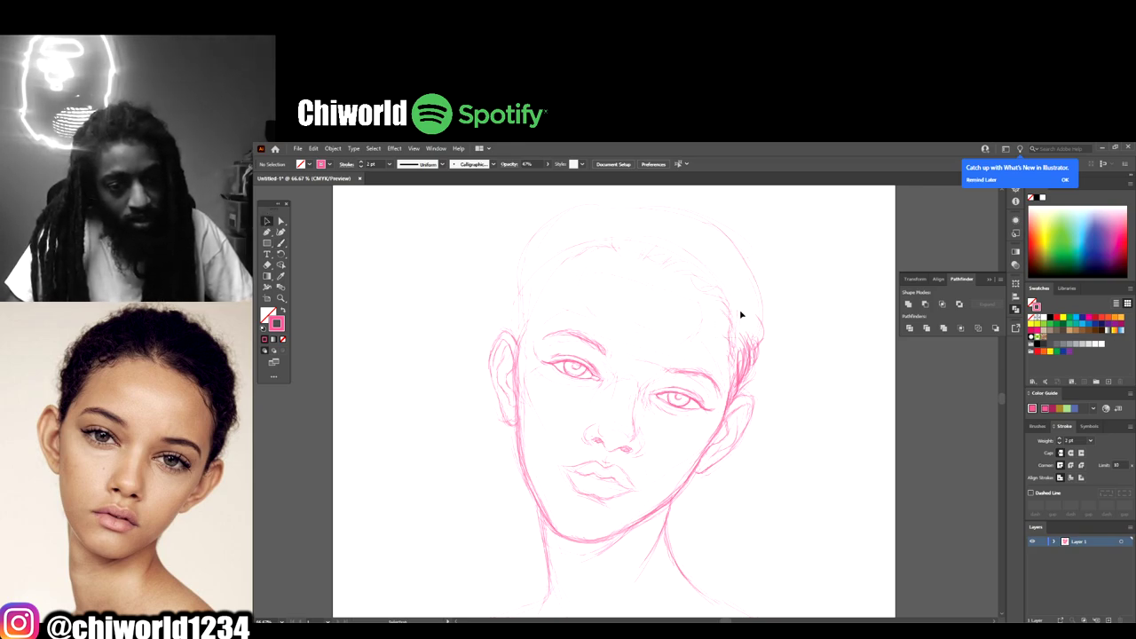
Step: Delete the rough hairline strokes near the right-hand temple and redraw the upper hairline with 1 pt Paintbrush strokes
{"action": "left_click", "coordinate": [739, 314]}
{"action": "left_click", "coordinate": [652, 279]}
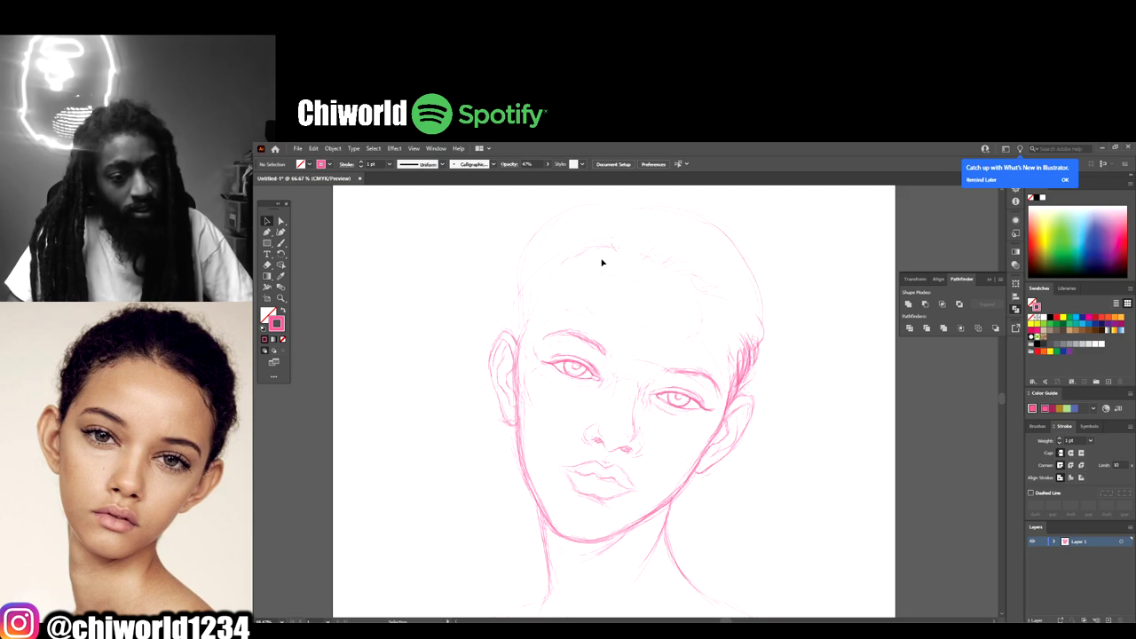
{"action": "left_click_drag", "start_coordinate": [599, 205], "coordinate": [530, 250]}
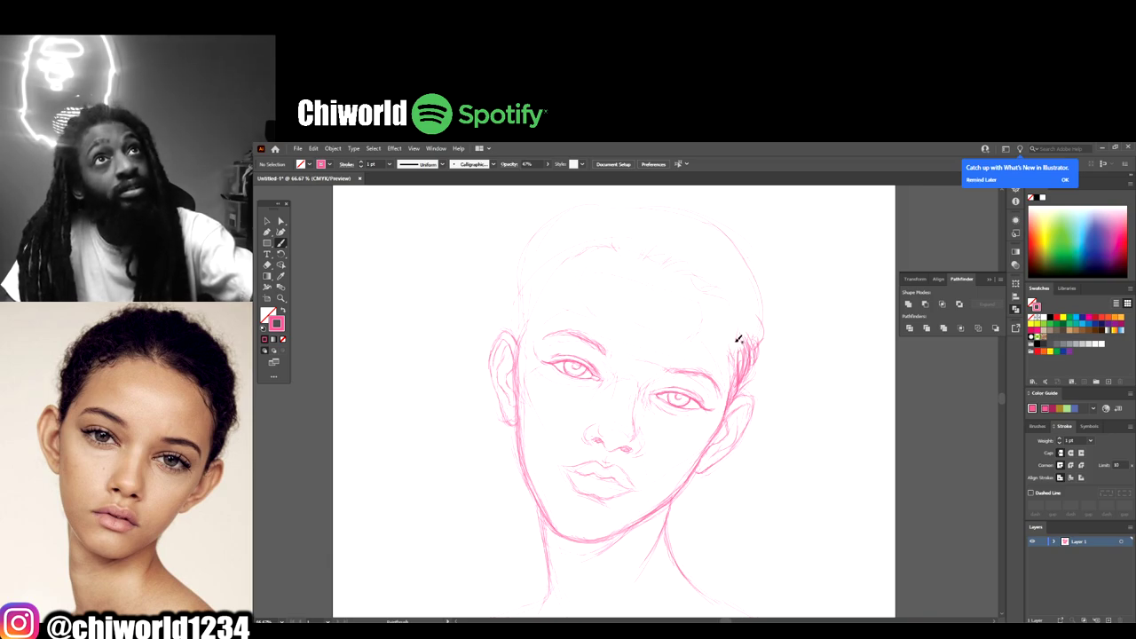
{"action": "left_click_drag", "start_coordinate": [734, 307], "coordinate": [697, 270]}
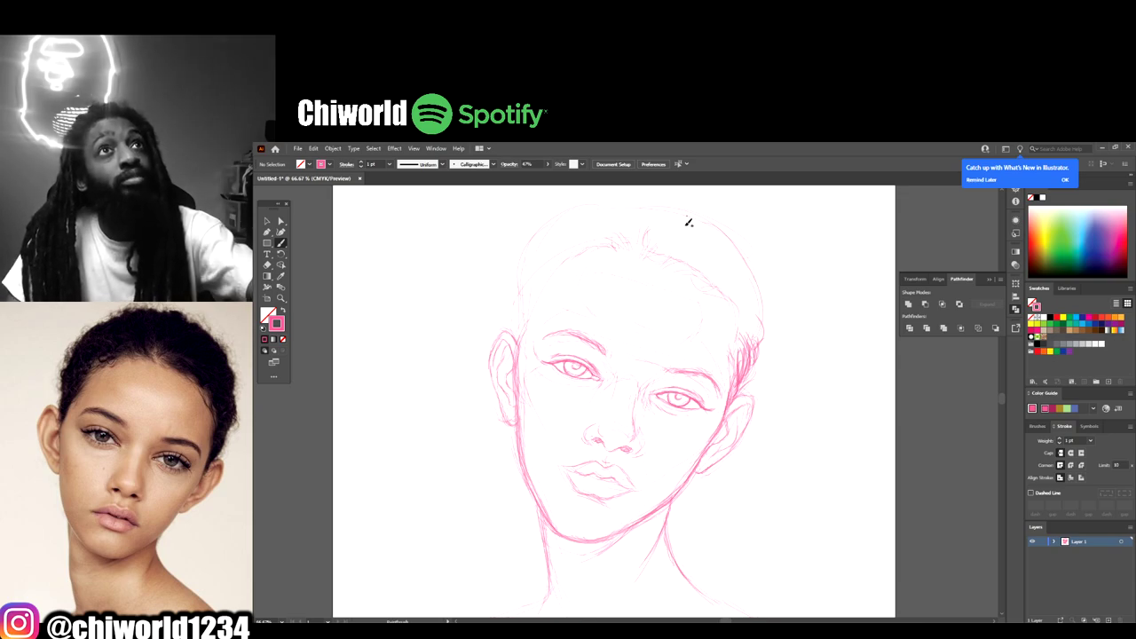
{"action": "key", "text": "ctrl+minus"}
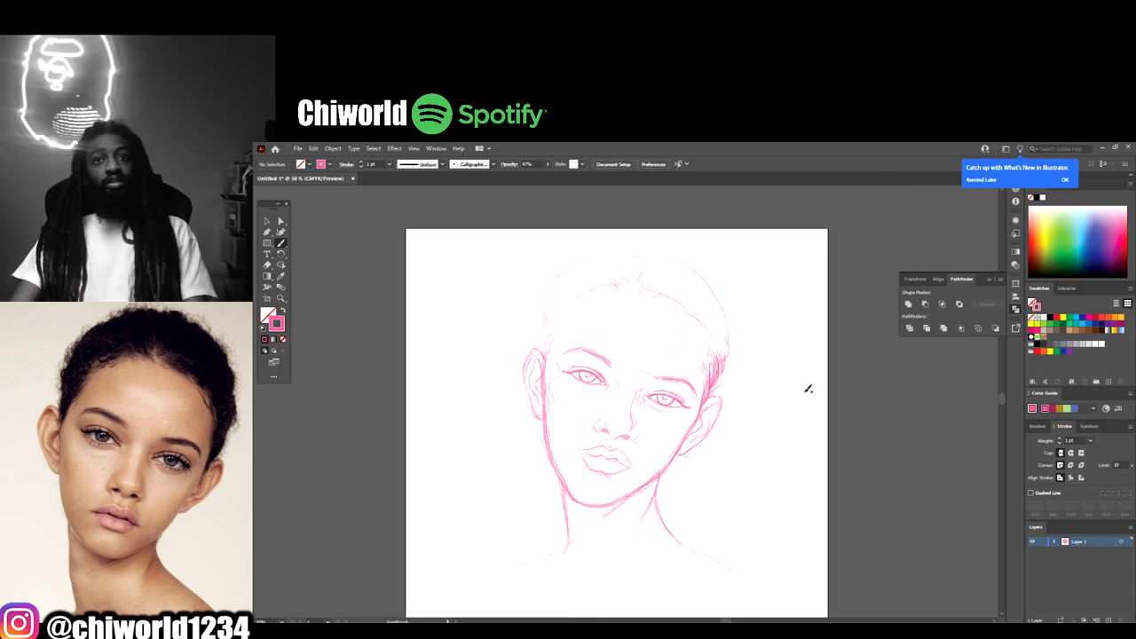
{"action": "key", "text": "ctrl+plus"}
Step: Select the hairline, forehead and head outline strokes and stretch them slightly upward to raise the top of the head
{"action": "scroll", "coordinate": [778, 386], "scroll_direction": "up", "scroll_amount": 2}
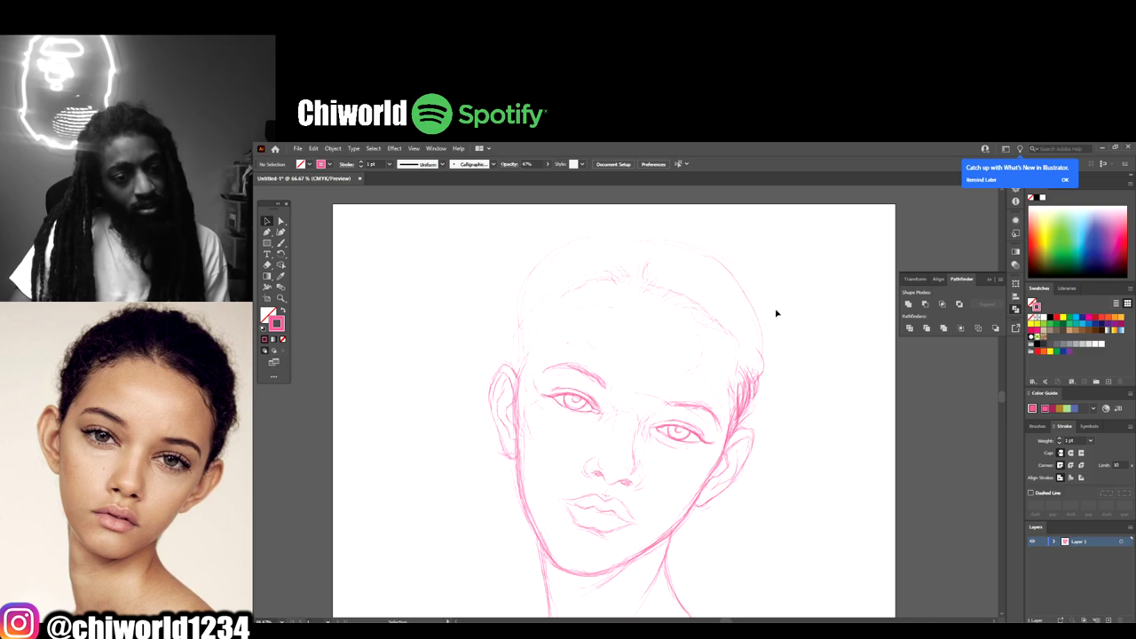
{"action": "left_click_drag", "start_coordinate": [820, 338], "coordinate": [568, 233]}
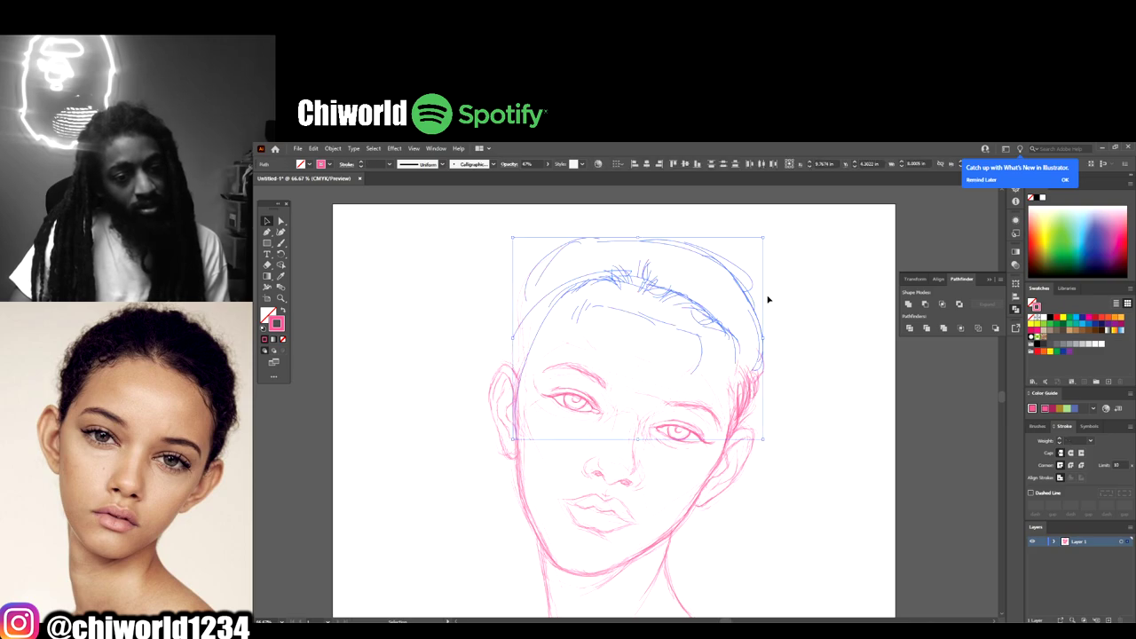
{"action": "left_click_drag", "start_coordinate": [641, 238], "coordinate": [640, 235]}
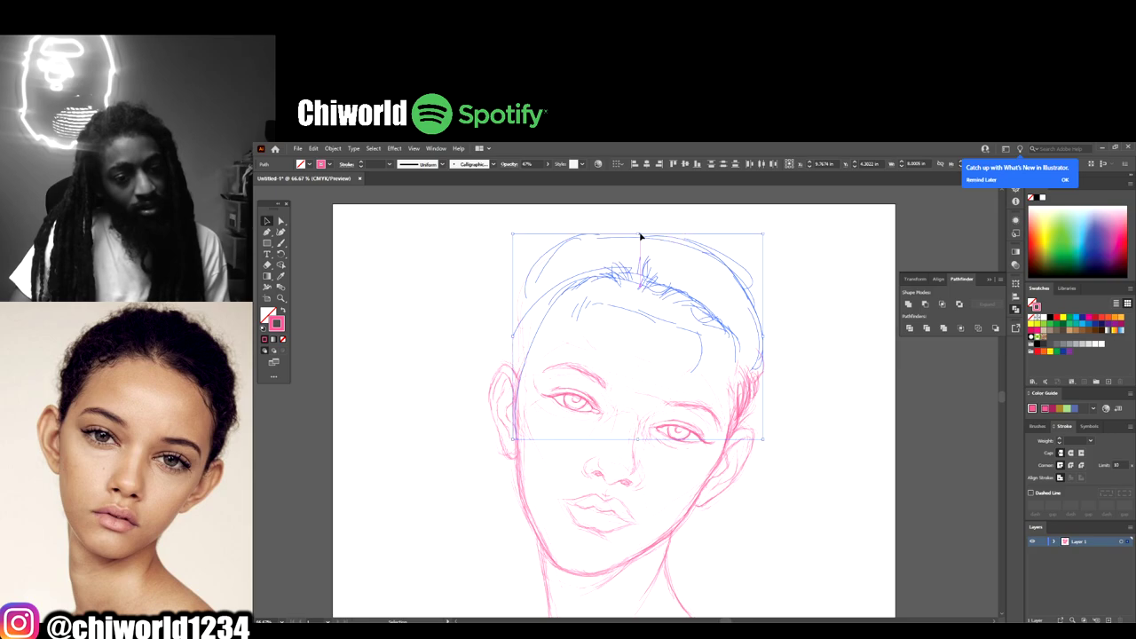
{"action": "left_click", "coordinate": [881, 374]}
{"action": "key", "text": "ctrl+minus"}
{"action": "key", "text": "ctrl+minus"}
{"action": "key", "text": "ctrl+plus"}
{"action": "key", "text": "ctrl+plus"}
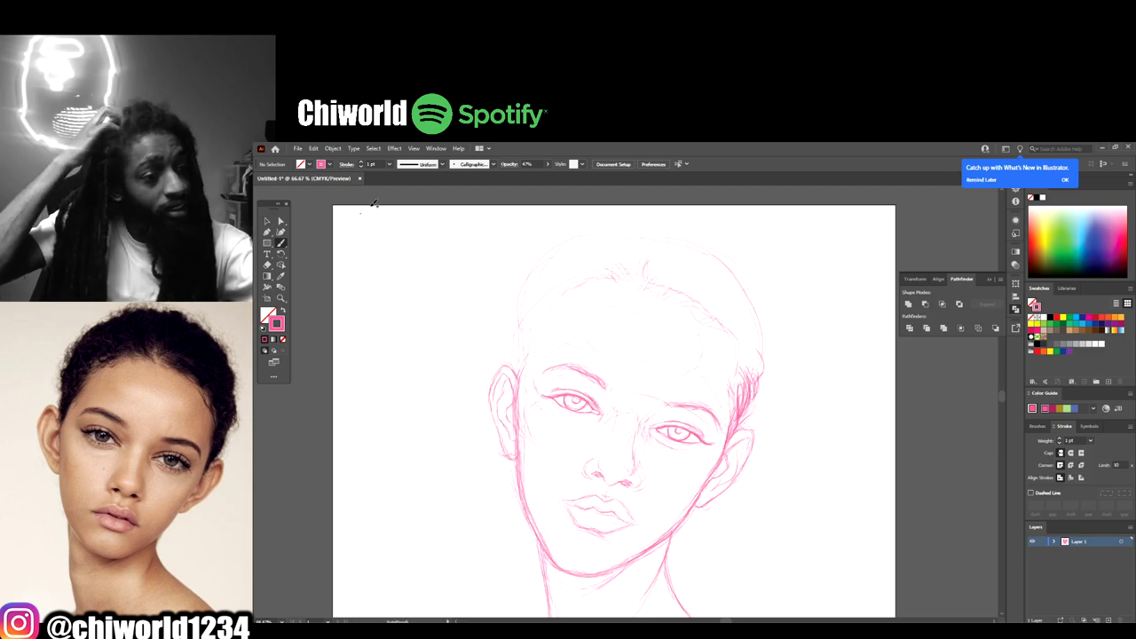
Step: Set the stroke weight to 3 pt and sketch hair strokes upward along the left-hand temple
{"action": "left_click", "coordinate": [391, 165]}
{"action": "left_click", "coordinate": [402, 235]}
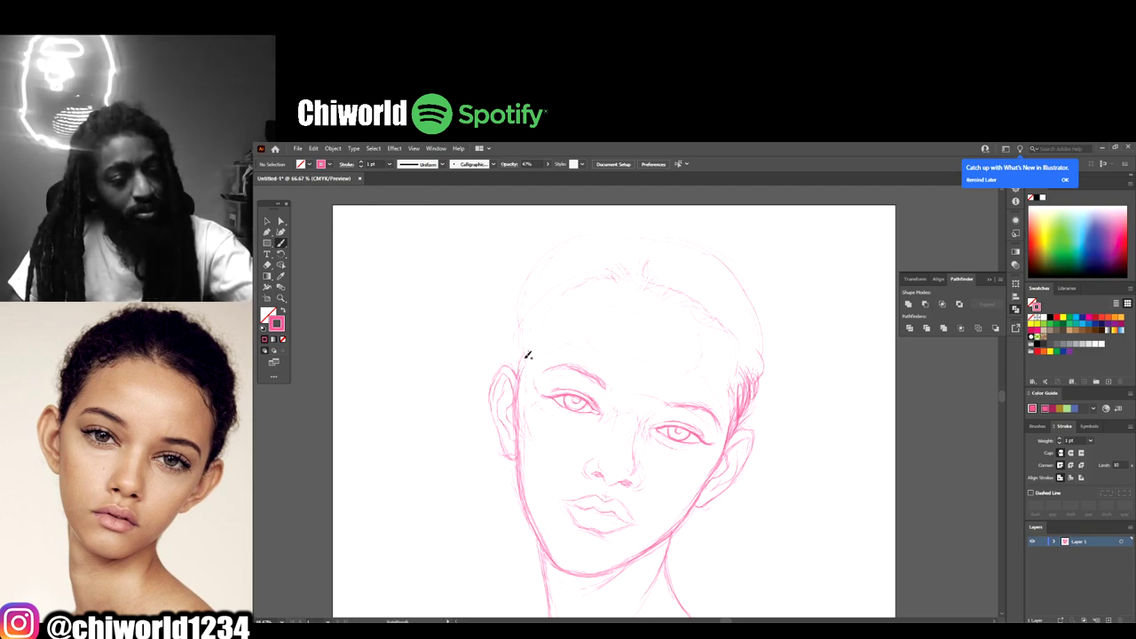
{"action": "left_click", "coordinate": [389, 164]}
{"action": "left_click", "coordinate": [400, 222]}
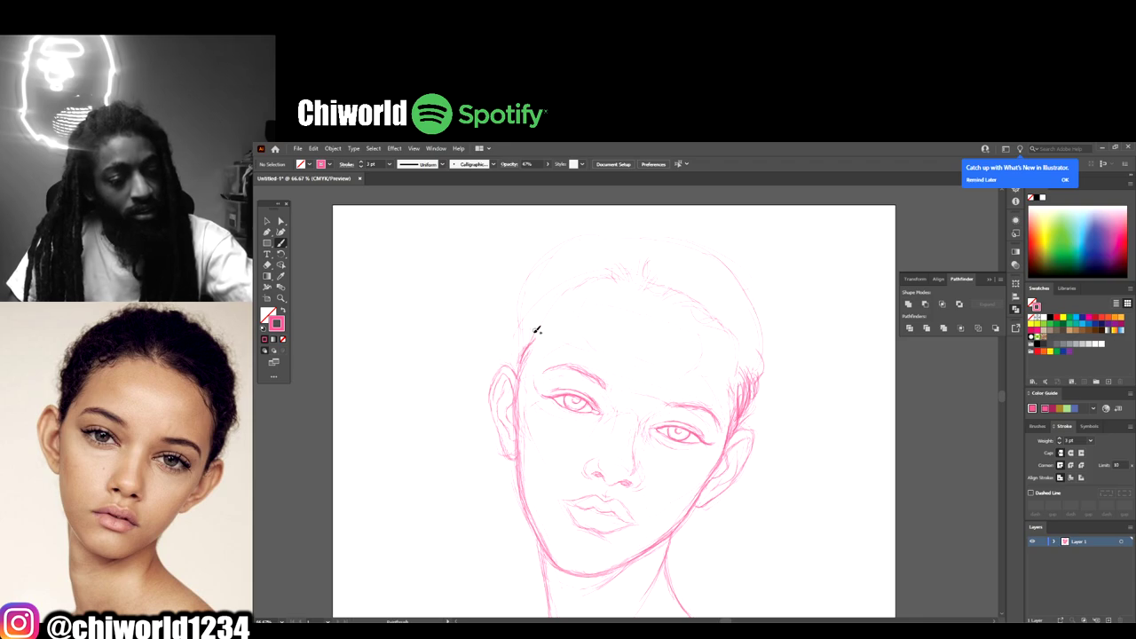
{"action": "mouse_move", "coordinate": [524, 356]}
{"action": "left_mouse_down"}
{"action": "mouse_move", "coordinate": [532, 333]}
{"action": "mouse_move", "coordinate": [520, 322]}
{"action": "mouse_move", "coordinate": [526, 337]}
{"action": "mouse_move", "coordinate": [545, 301]}
{"action": "left_mouse_up"}
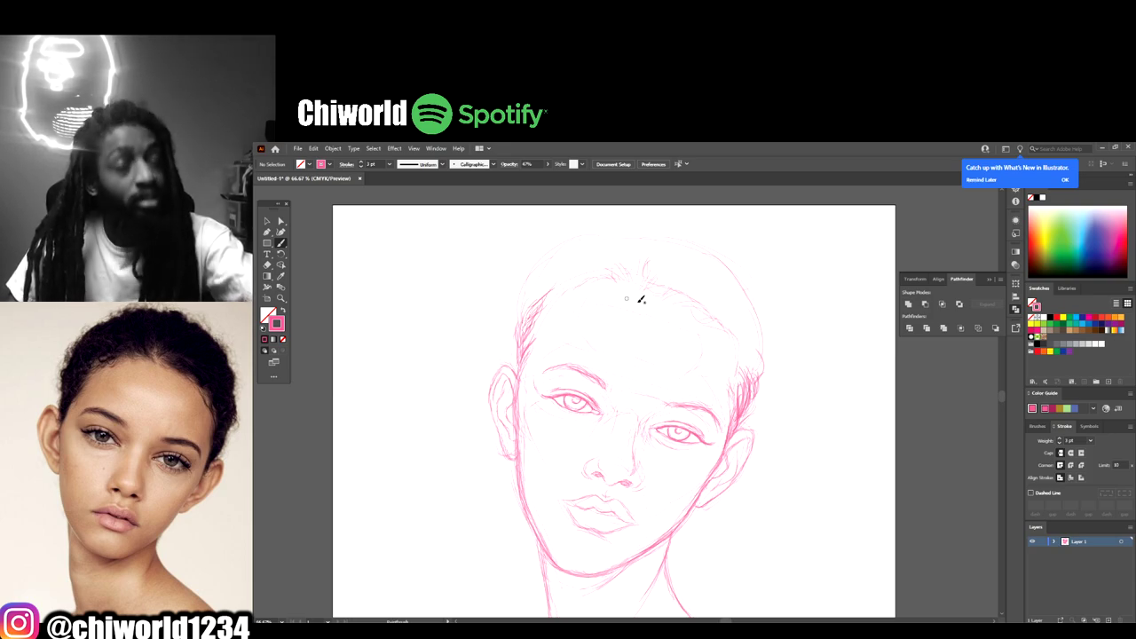
Step: Sketch short hair strokes along the hairline across the forehead and reinforce the outer hair outline above the right-hand ear
{"action": "mouse_move", "coordinate": [751, 374]}
{"action": "left_mouse_down"}
{"action": "mouse_move", "coordinate": [749, 339]}
{"action": "mouse_move", "coordinate": [752, 359]}
{"action": "mouse_move", "coordinate": [743, 338]}
{"action": "mouse_move", "coordinate": [688, 296]}
{"action": "mouse_move", "coordinate": [701, 286]}
{"action": "mouse_move", "coordinate": [652, 280]}
{"action": "mouse_move", "coordinate": [667, 264]}
{"action": "mouse_move", "coordinate": [649, 272]}
{"action": "mouse_move", "coordinate": [640, 261]}
{"action": "mouse_move", "coordinate": [638, 283]}
{"action": "mouse_move", "coordinate": [636, 250]}
{"action": "mouse_move", "coordinate": [633, 284]}
{"action": "mouse_move", "coordinate": [615, 263]}
{"action": "mouse_move", "coordinate": [633, 287]}
{"action": "mouse_move", "coordinate": [618, 263]}
{"action": "mouse_move", "coordinate": [619, 273]}
{"action": "mouse_move", "coordinate": [596, 261]}
{"action": "mouse_move", "coordinate": [610, 272]}
{"action": "mouse_move", "coordinate": [598, 264]}
{"action": "mouse_move", "coordinate": [561, 286]}
{"action": "mouse_move", "coordinate": [581, 266]}
{"action": "left_mouse_up"}
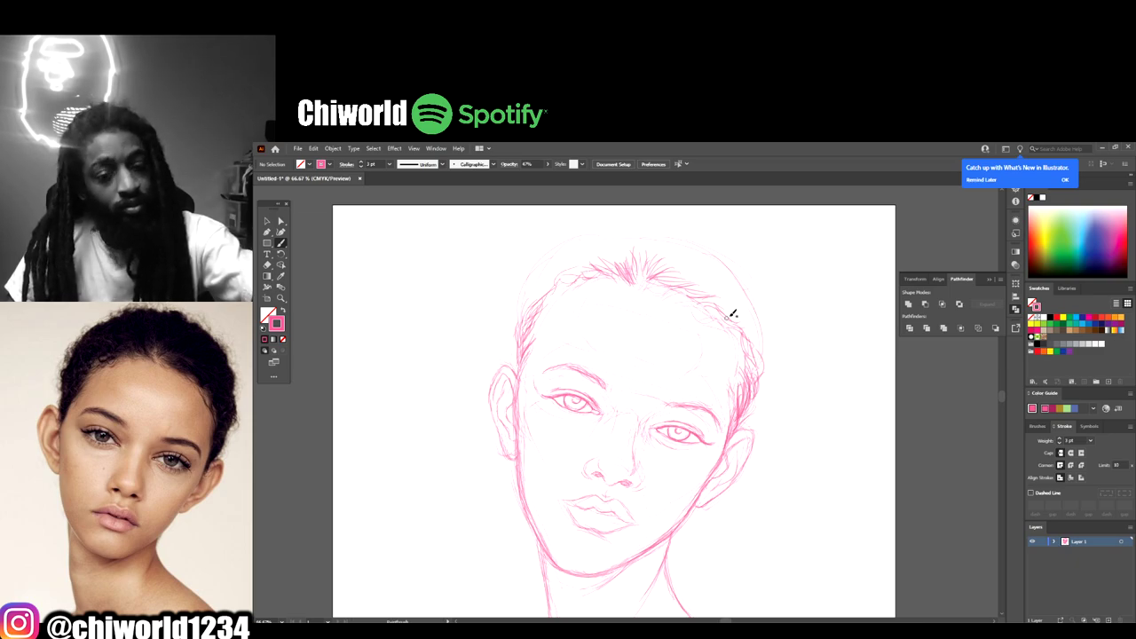
{"action": "mouse_move", "coordinate": [763, 369]}
{"action": "left_mouse_down"}
{"action": "mouse_move", "coordinate": [722, 318]}
{"action": "mouse_move", "coordinate": [773, 369]}
{"action": "mouse_move", "coordinate": [755, 337]}
{"action": "mouse_move", "coordinate": [769, 352]}
{"action": "mouse_move", "coordinate": [766, 304]}
{"action": "mouse_move", "coordinate": [757, 337]}
{"action": "mouse_move", "coordinate": [737, 260]}
{"action": "mouse_move", "coordinate": [754, 302]}
{"action": "left_mouse_up"}
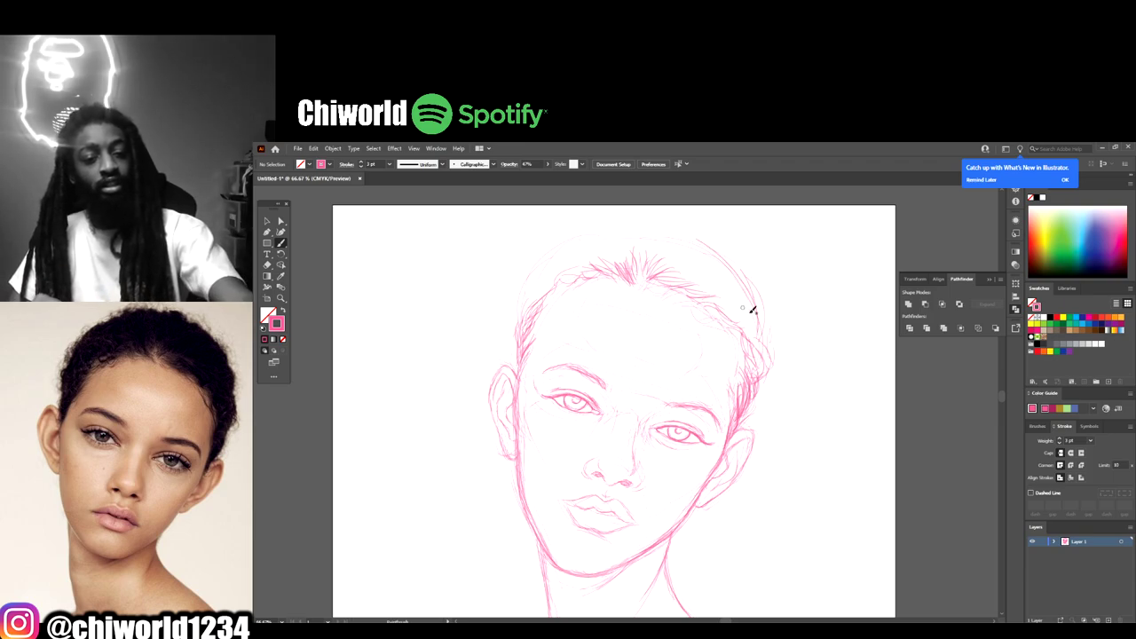
Step: Redraw the outer hair outline over the crown with light 3 pt strokes on both sides of the head
{"action": "left_click_drag", "start_coordinate": [689, 235], "coordinate": [759, 306]}
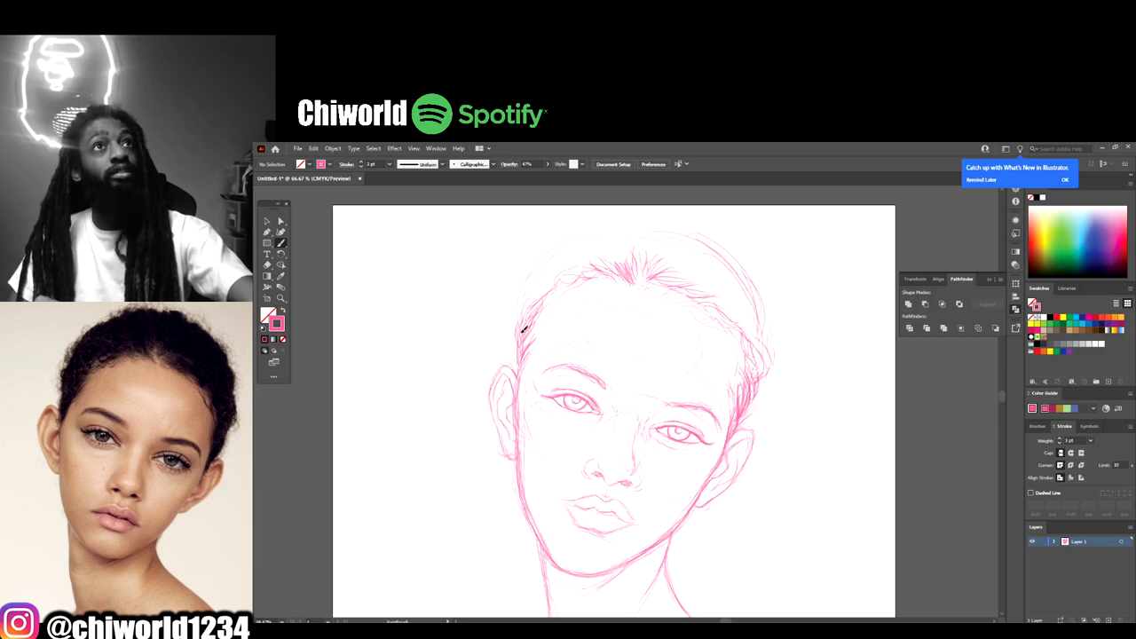
{"action": "mouse_move", "coordinate": [526, 308]}
{"action": "left_mouse_down"}
{"action": "mouse_move", "coordinate": [556, 245]}
{"action": "mouse_move", "coordinate": [593, 228]}
{"action": "left_mouse_up"}
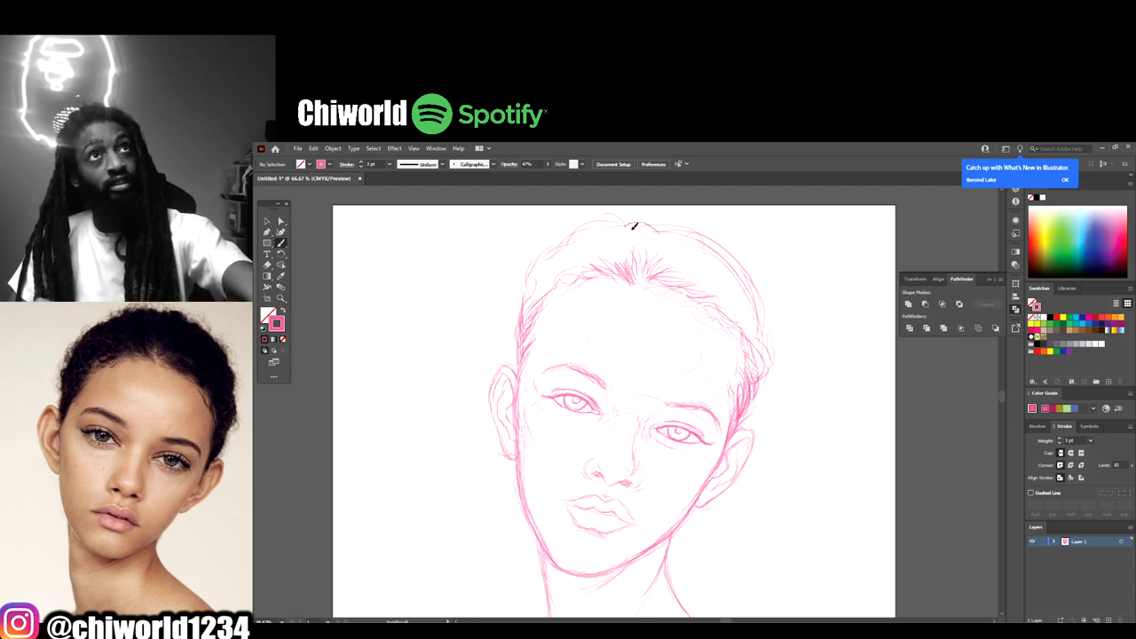
{"action": "key", "text": "ctrl+minus"}
{"action": "key", "text": "ctrl+minus"}
{"action": "key", "text": "ctrl+minus"}
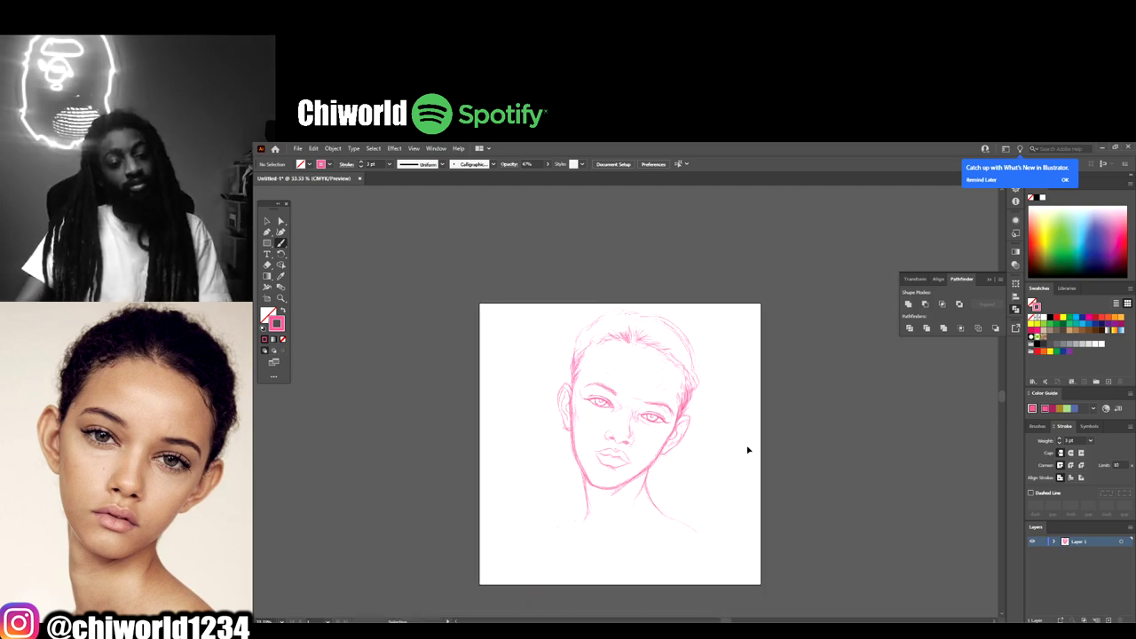
{"action": "key", "text": "ctrl+equal"}
{"action": "key", "text": "ctrl+equal"}
{"action": "key", "text": "ctrl+equal"}
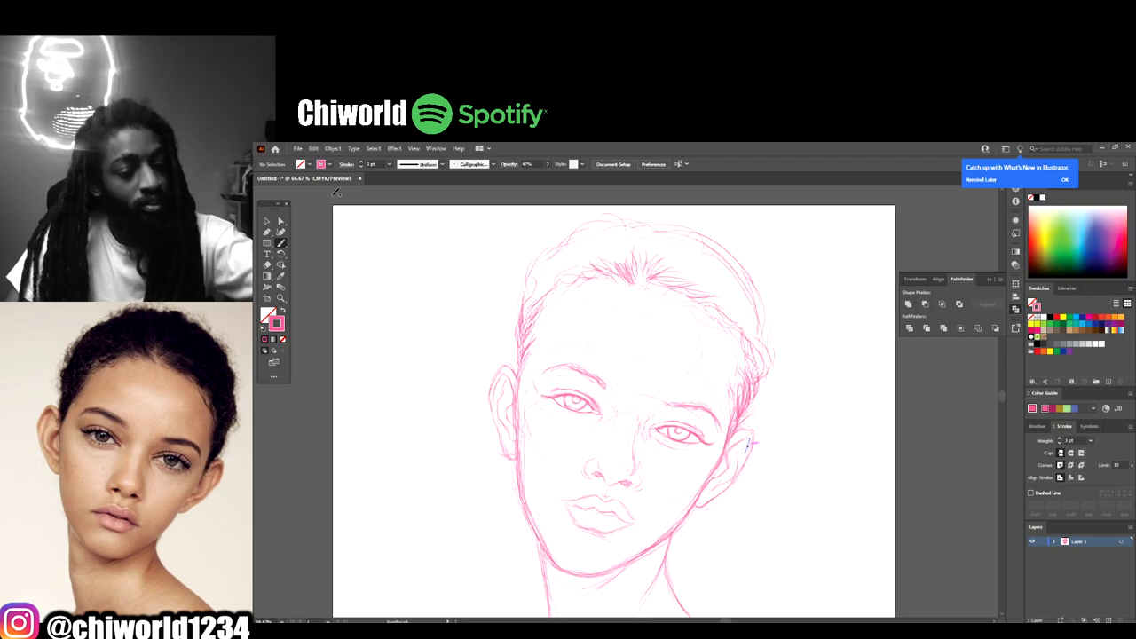
Step: Set the stroke weight to 7 pt and add thicker hair strokes at the hairline above the right-hand temple
{"action": "left_click", "coordinate": [388, 164]}
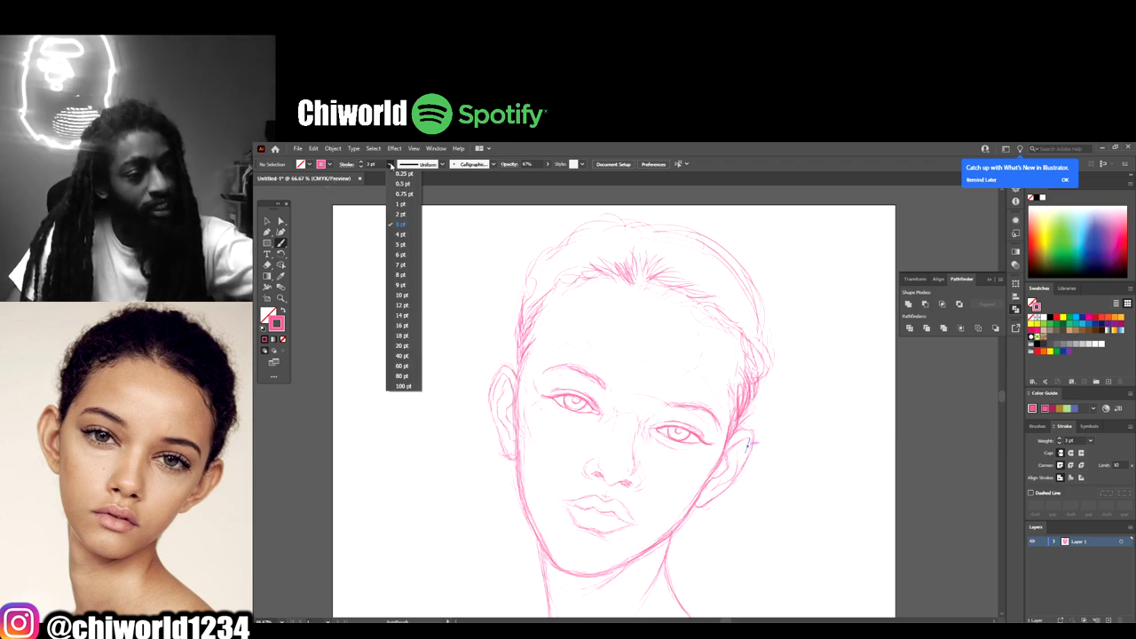
{"action": "left_click", "coordinate": [401, 264]}
{"action": "left_click_drag", "start_coordinate": [752, 321], "coordinate": [727, 307]}
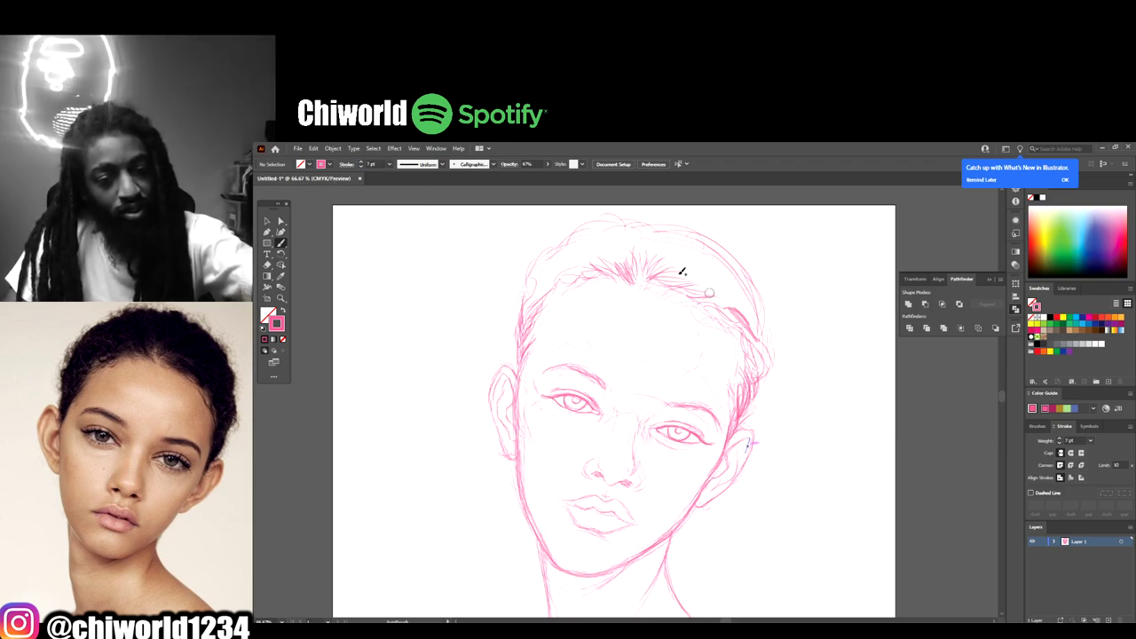
Step: Set the stroke weight to 12 pt and sketch broad curved hair strands from the hairline back over the whole crown
{"action": "left_click", "coordinate": [390, 165]}
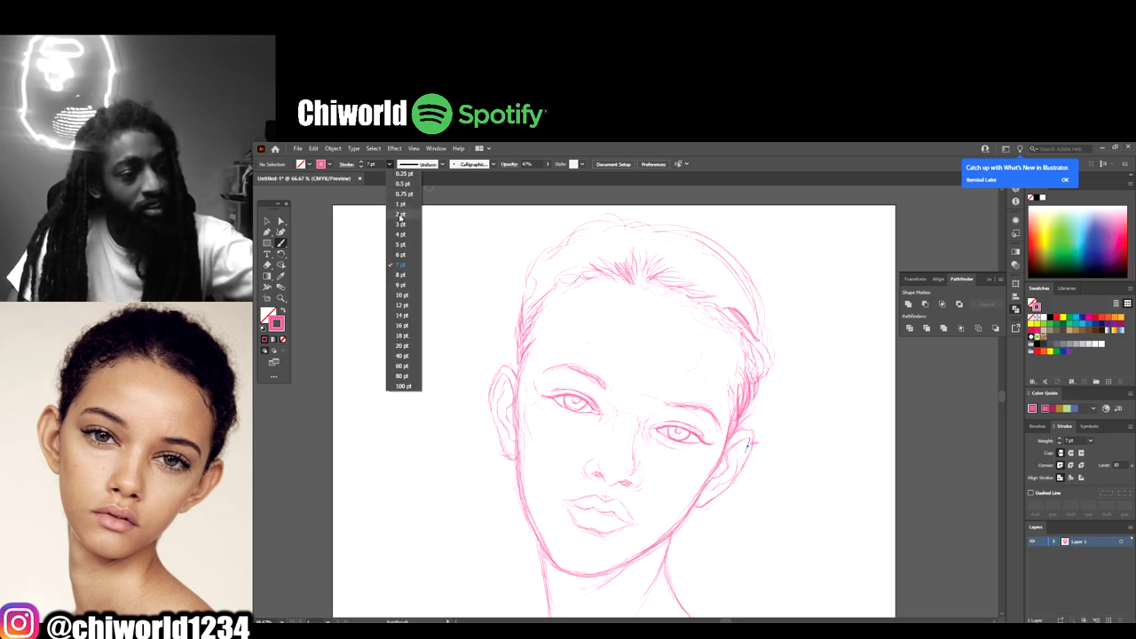
{"action": "left_click", "coordinate": [404, 300]}
{"action": "mouse_move", "coordinate": [760, 354]}
{"action": "left_mouse_down"}
{"action": "mouse_move", "coordinate": [720, 303]}
{"action": "mouse_move", "coordinate": [732, 294]}
{"action": "mouse_move", "coordinate": [758, 310]}
{"action": "mouse_move", "coordinate": [698, 287]}
{"action": "mouse_move", "coordinate": [724, 252]}
{"action": "mouse_move", "coordinate": [658, 262]}
{"action": "mouse_move", "coordinate": [653, 229]}
{"action": "mouse_move", "coordinate": [631, 225]}
{"action": "mouse_move", "coordinate": [627, 270]}
{"action": "mouse_move", "coordinate": [583, 234]}
{"action": "mouse_move", "coordinate": [538, 298]}
{"action": "mouse_move", "coordinate": [645, 240]}
{"action": "mouse_move", "coordinate": [593, 244]}
{"action": "mouse_move", "coordinate": [659, 244]}
{"action": "left_mouse_up"}
{"action": "left_click_drag", "start_coordinate": [736, 274], "coordinate": [666, 249]}
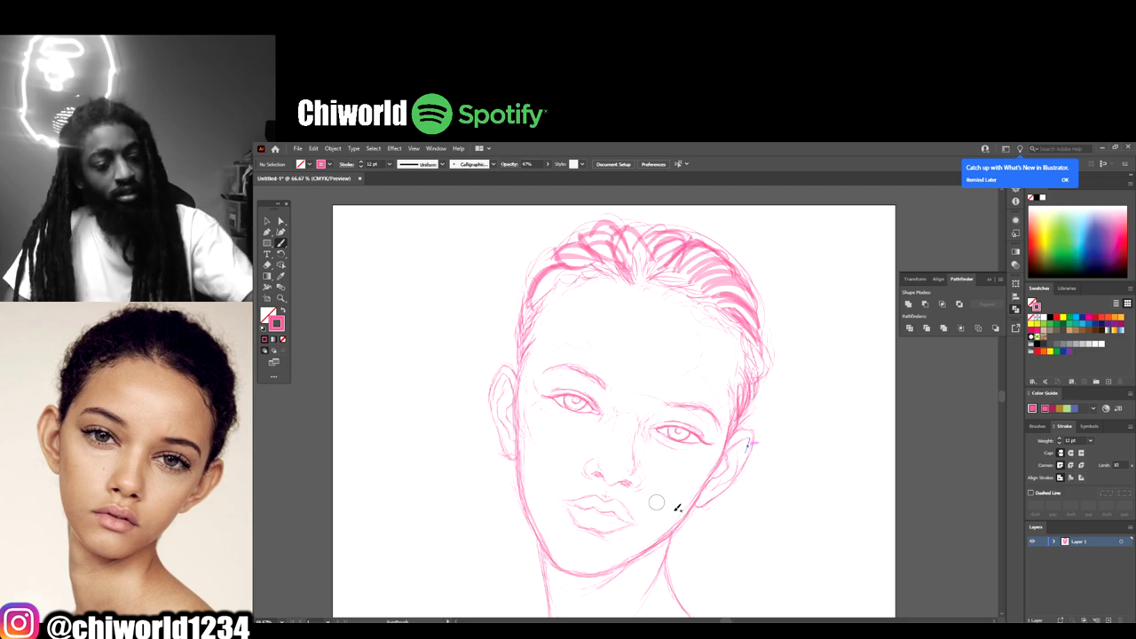
{"action": "key", "text": "ctrl+minus"}
{"action": "key", "text": "ctrl+minus"}
{"action": "key", "text": "ctrl+minus"}
{"action": "key", "text": "ctrl+plus"}
{"action": "key", "text": "ctrl+plus"}
{"action": "key", "text": "ctrl+plus"}
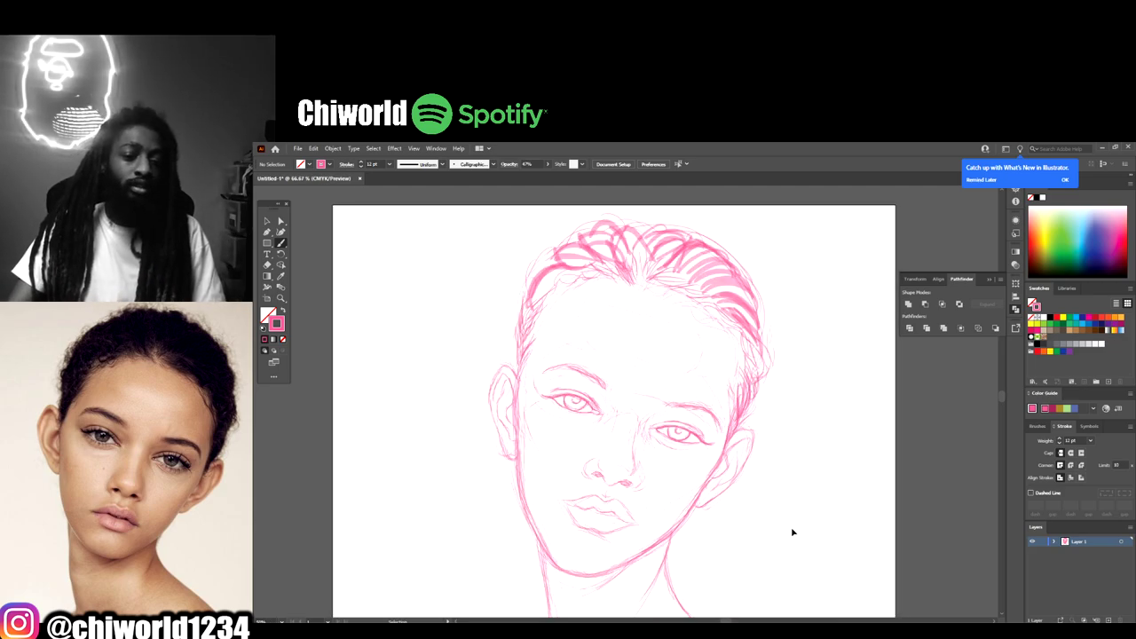
Step: Set the stroke weight to 20 pt and fill in the hair from above the right-hand ear up to the crown
{"action": "left_click", "coordinate": [387, 165]}
{"action": "left_click", "coordinate": [404, 341]}
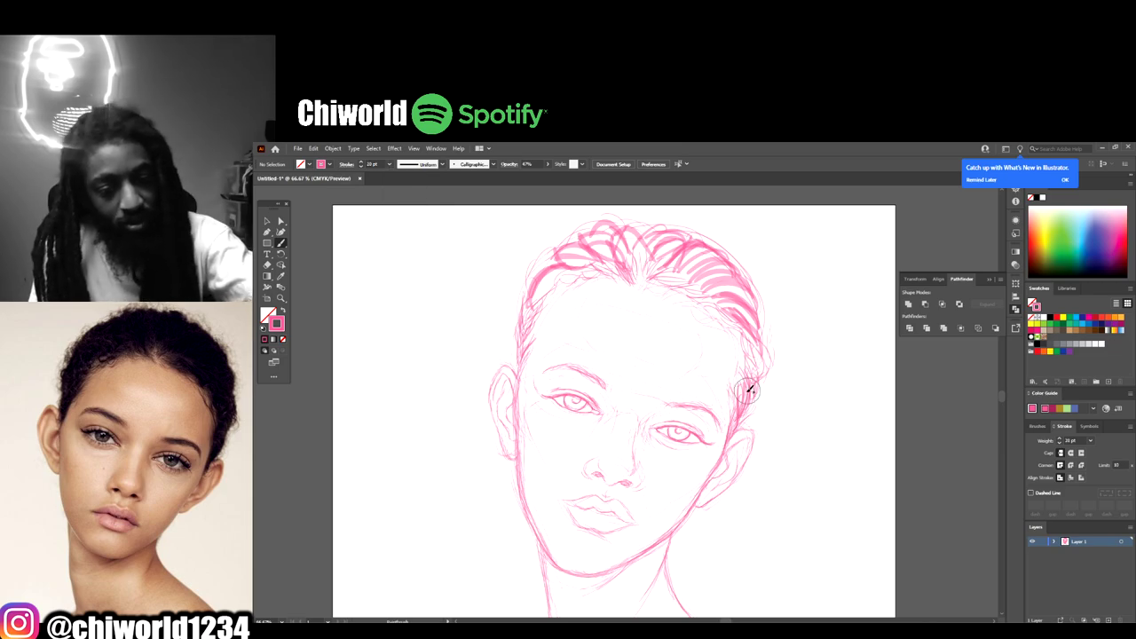
{"action": "mouse_move", "coordinate": [750, 389]}
{"action": "left_mouse_down"}
{"action": "mouse_move", "coordinate": [744, 327]}
{"action": "mouse_move", "coordinate": [770, 346]}
{"action": "mouse_move", "coordinate": [739, 297]}
{"action": "mouse_move", "coordinate": [760, 319]}
{"action": "mouse_move", "coordinate": [721, 287]}
{"action": "mouse_move", "coordinate": [752, 287]}
{"action": "mouse_move", "coordinate": [706, 285]}
{"action": "mouse_move", "coordinate": [738, 267]}
{"action": "mouse_move", "coordinate": [690, 278]}
{"action": "mouse_move", "coordinate": [722, 247]}
{"action": "mouse_move", "coordinate": [689, 269]}
{"action": "mouse_move", "coordinate": [705, 241]}
{"action": "mouse_move", "coordinate": [694, 238]}
{"action": "mouse_move", "coordinate": [667, 271]}
{"action": "mouse_move", "coordinate": [676, 231]}
{"action": "mouse_move", "coordinate": [653, 235]}
{"action": "mouse_move", "coordinate": [632, 264]}
{"action": "mouse_move", "coordinate": [607, 231]}
{"action": "mouse_move", "coordinate": [619, 263]}
{"action": "mouse_move", "coordinate": [572, 254]}
{"action": "mouse_move", "coordinate": [609, 270]}
{"action": "mouse_move", "coordinate": [551, 281]}
{"action": "mouse_move", "coordinate": [530, 308]}
{"action": "mouse_move", "coordinate": [575, 250]}
{"action": "mouse_move", "coordinate": [556, 260]}
{"action": "mouse_move", "coordinate": [611, 249]}
{"action": "mouse_move", "coordinate": [577, 234]}
{"action": "mouse_move", "coordinate": [621, 254]}
{"action": "mouse_move", "coordinate": [593, 252]}
{"action": "mouse_move", "coordinate": [592, 230]}
{"action": "mouse_move", "coordinate": [647, 252]}
{"action": "mouse_move", "coordinate": [635, 221]}
{"action": "left_mouse_up"}
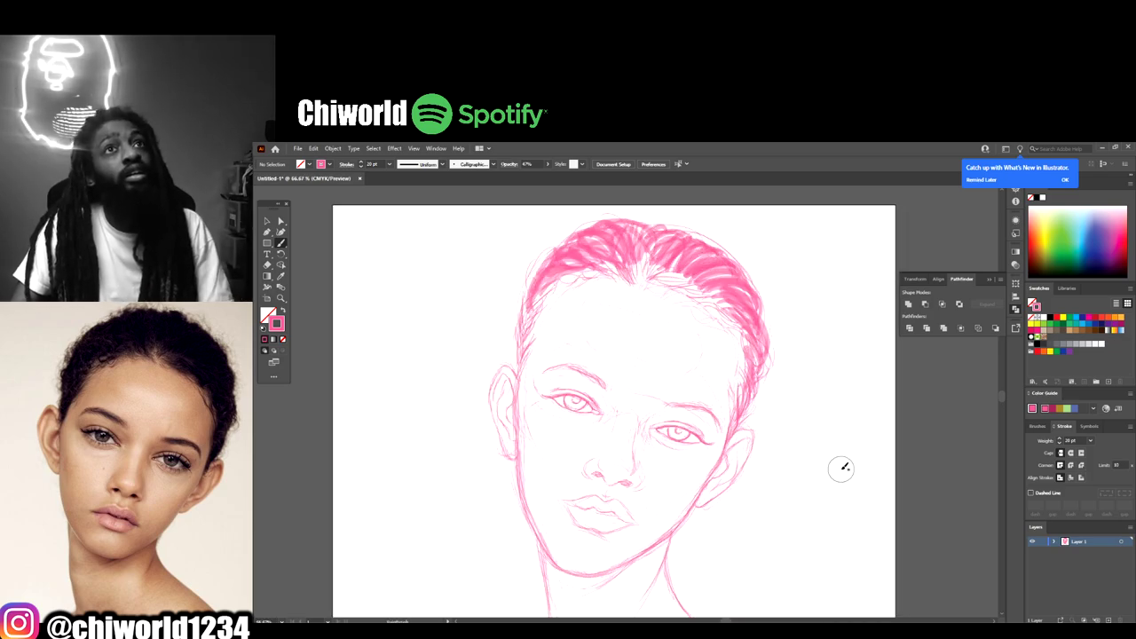
{"action": "mouse_move", "coordinate": [753, 398]}
{"action": "left_mouse_down"}
{"action": "mouse_move", "coordinate": [763, 323]}
{"action": "mouse_move", "coordinate": [773, 339]}
{"action": "mouse_move", "coordinate": [766, 297]}
{"action": "mouse_move", "coordinate": [764, 286]}
{"action": "mouse_move", "coordinate": [759, 314]}
{"action": "mouse_move", "coordinate": [733, 299]}
{"action": "mouse_move", "coordinate": [732, 271]}
{"action": "mouse_move", "coordinate": [765, 301]}
{"action": "mouse_move", "coordinate": [760, 319]}
{"action": "mouse_move", "coordinate": [730, 290]}
{"action": "mouse_move", "coordinate": [733, 271]}
{"action": "mouse_move", "coordinate": [757, 303]}
{"action": "mouse_move", "coordinate": [723, 280]}
{"action": "mouse_move", "coordinate": [741, 300]}
{"action": "mouse_move", "coordinate": [739, 269]}
{"action": "mouse_move", "coordinate": [759, 296]}
{"action": "mouse_move", "coordinate": [741, 286]}
{"action": "mouse_move", "coordinate": [737, 244]}
{"action": "left_mouse_up"}
{"action": "mouse_move", "coordinate": [742, 279]}
{"action": "left_mouse_down"}
{"action": "mouse_move", "coordinate": [697, 235]}
{"action": "mouse_move", "coordinate": [743, 280]}
{"action": "mouse_move", "coordinate": [715, 265]}
{"action": "mouse_move", "coordinate": [718, 241]}
{"action": "mouse_move", "coordinate": [745, 271]}
{"action": "mouse_move", "coordinate": [724, 270]}
{"action": "mouse_move", "coordinate": [711, 242]}
{"action": "mouse_move", "coordinate": [730, 242]}
{"action": "mouse_move", "coordinate": [748, 272]}
{"action": "left_mouse_up"}
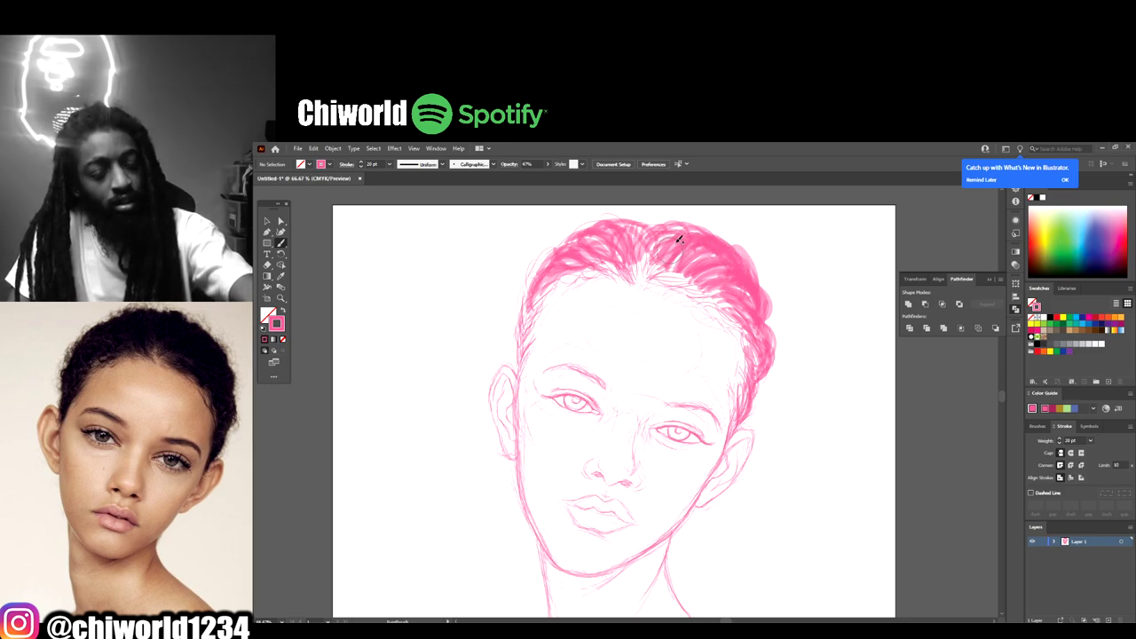
Step: Build up the top edge of the hair with 20 pt strokes across the crown
{"action": "mouse_move", "coordinate": [672, 214]}
{"action": "left_mouse_down"}
{"action": "mouse_move", "coordinate": [705, 242]}
{"action": "mouse_move", "coordinate": [657, 237]}
{"action": "mouse_move", "coordinate": [665, 211]}
{"action": "mouse_move", "coordinate": [667, 229]}
{"action": "mouse_move", "coordinate": [640, 238]}
{"action": "mouse_move", "coordinate": [668, 233]}
{"action": "mouse_move", "coordinate": [624, 226]}
{"action": "mouse_move", "coordinate": [639, 209]}
{"action": "mouse_move", "coordinate": [650, 229]}
{"action": "mouse_move", "coordinate": [605, 239]}
{"action": "mouse_move", "coordinate": [579, 238]}
{"action": "left_mouse_up"}
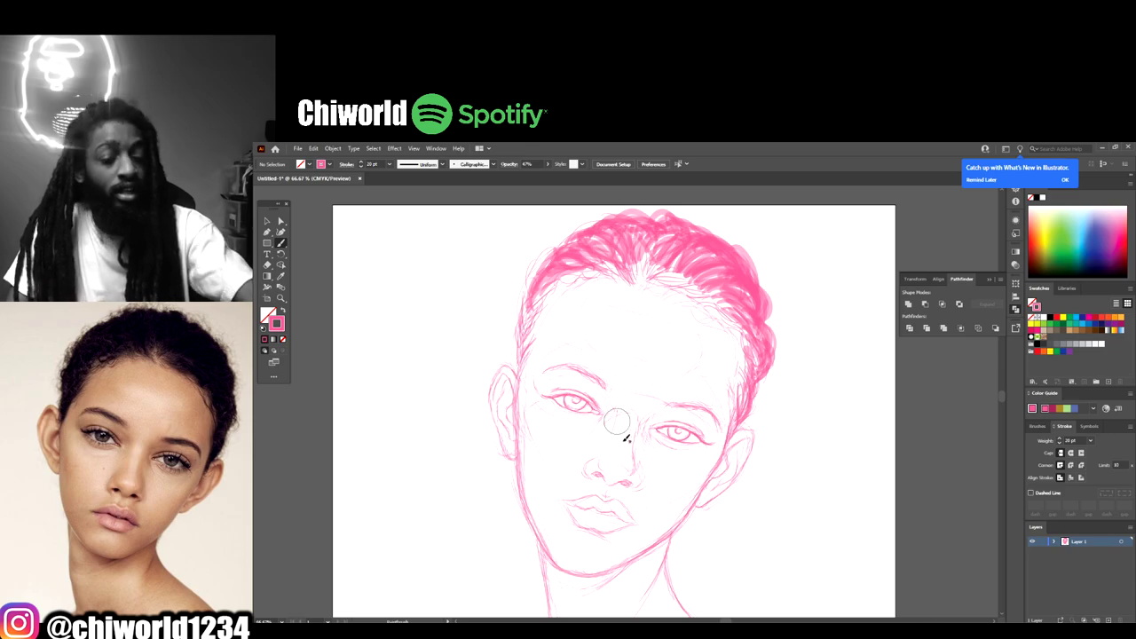
{"action": "key", "text": "ctrl+minus"}
{"action": "key", "text": "ctrl+minus"}
{"action": "key", "text": "ctrl+minus"}
{"action": "key", "text": "ctrl+plus"}
{"action": "key", "text": "ctrl+plus"}
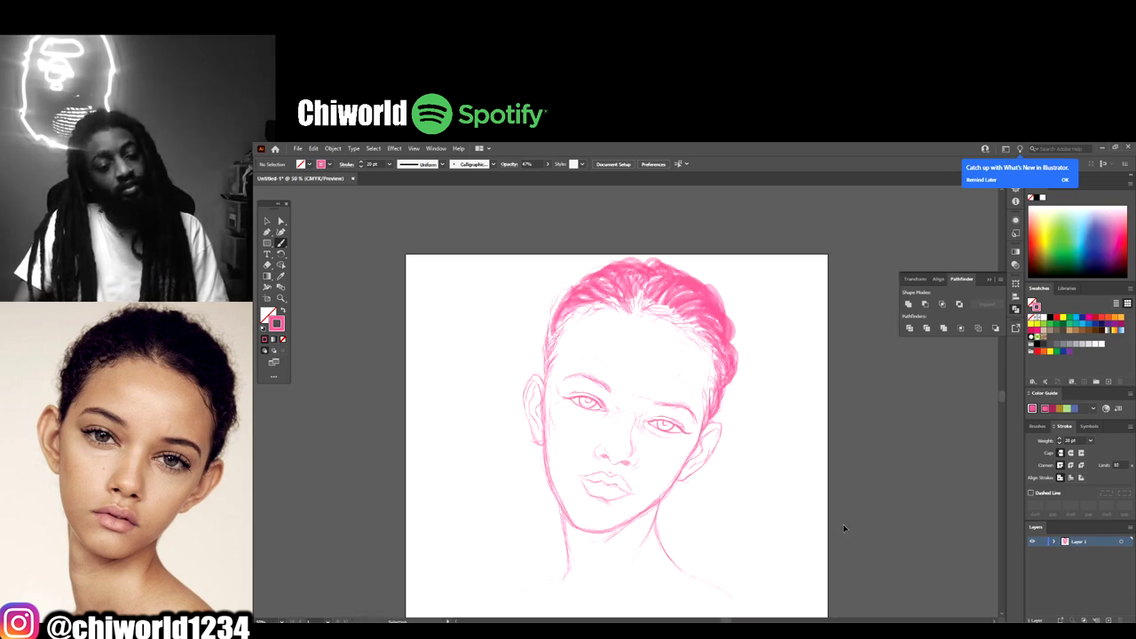
{"action": "key", "text": "ctrl+plus"}
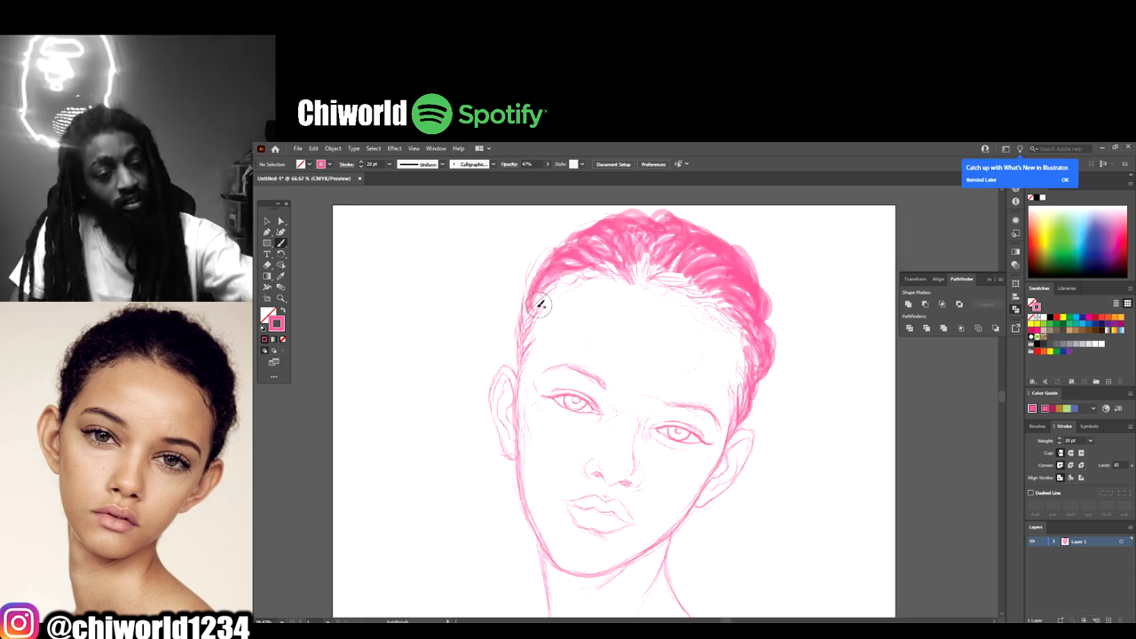
Step: Fill in the left-hand side of the hair with 20 pt strokes from above the ear up to the crown
{"action": "mouse_move", "coordinate": [520, 372]}
{"action": "left_mouse_down"}
{"action": "mouse_move", "coordinate": [526, 313]}
{"action": "mouse_move", "coordinate": [529, 344]}
{"action": "mouse_move", "coordinate": [552, 300]}
{"action": "mouse_move", "coordinate": [530, 335]}
{"action": "mouse_move", "coordinate": [549, 274]}
{"action": "mouse_move", "coordinate": [566, 263]}
{"action": "mouse_move", "coordinate": [523, 323]}
{"action": "mouse_move", "coordinate": [539, 287]}
{"action": "mouse_move", "coordinate": [531, 325]}
{"action": "mouse_move", "coordinate": [534, 282]}
{"action": "mouse_move", "coordinate": [521, 327]}
{"action": "mouse_move", "coordinate": [532, 280]}
{"action": "mouse_move", "coordinate": [522, 290]}
{"action": "mouse_move", "coordinate": [570, 225]}
{"action": "mouse_move", "coordinate": [559, 260]}
{"action": "mouse_move", "coordinate": [574, 229]}
{"action": "mouse_move", "coordinate": [567, 251]}
{"action": "mouse_move", "coordinate": [557, 248]}
{"action": "mouse_move", "coordinate": [594, 224]}
{"action": "mouse_move", "coordinate": [642, 229]}
{"action": "mouse_move", "coordinate": [556, 254]}
{"action": "mouse_move", "coordinate": [618, 221]}
{"action": "left_mouse_up"}
{"action": "key", "text": "ctrl+minus"}
{"action": "key", "text": "ctrl+minus"}
{"action": "key", "text": "ctrl+minus"}
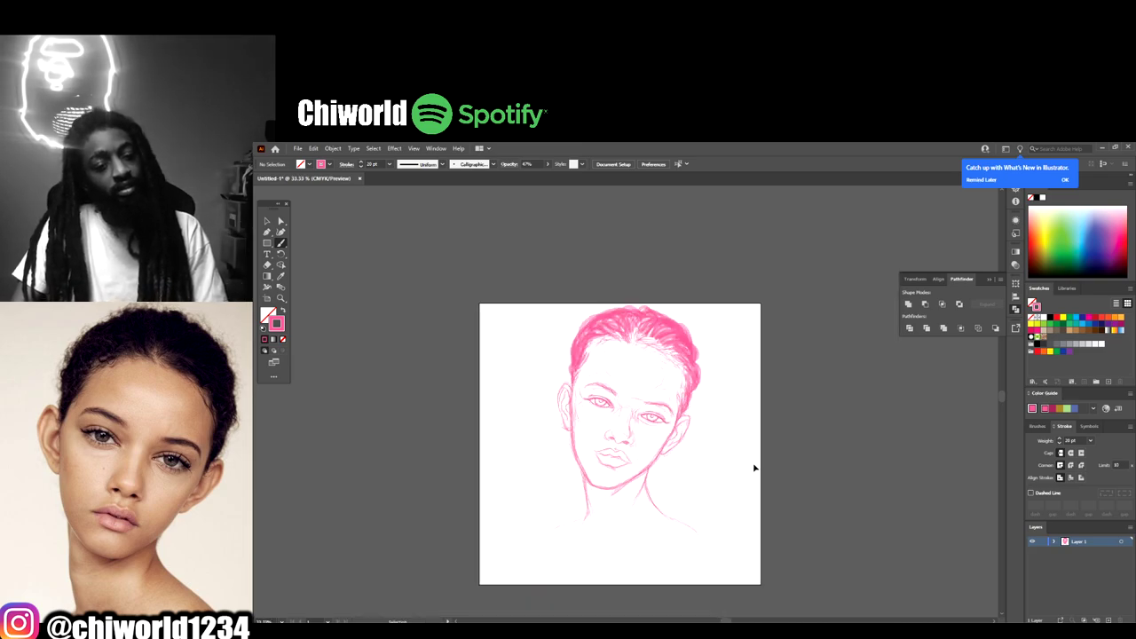
{"action": "key", "text": "ctrl+plus"}
{"action": "key", "text": "ctrl+plus"}
{"action": "key", "text": "ctrl+plus"}
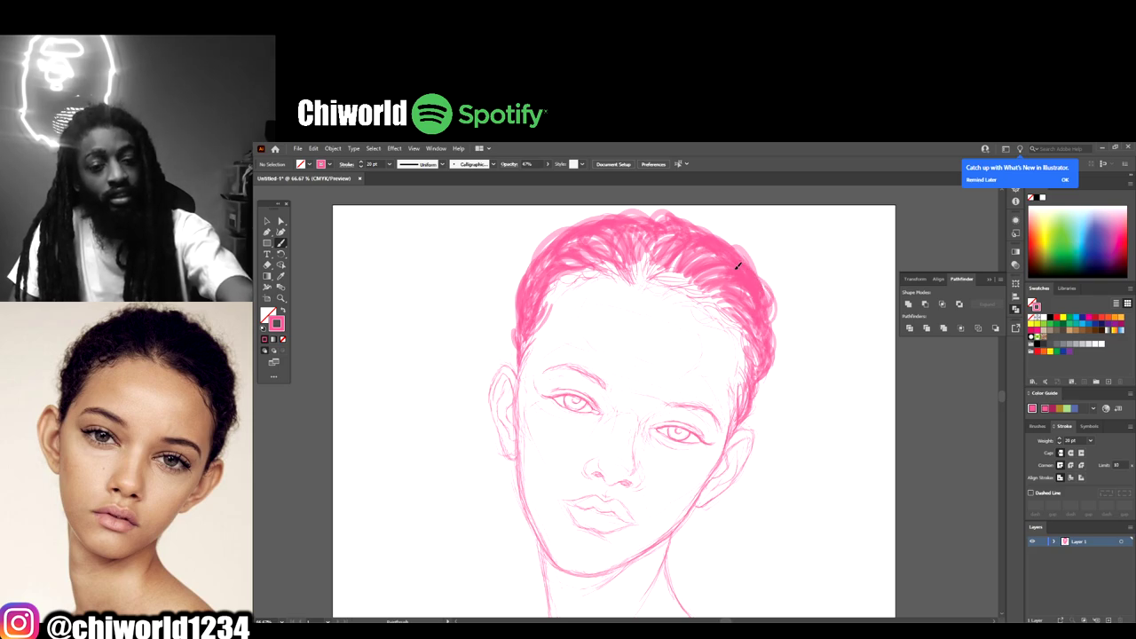
{"action": "key", "text": "ctrl+minus"}
{"action": "key", "text": "ctrl+minus"}
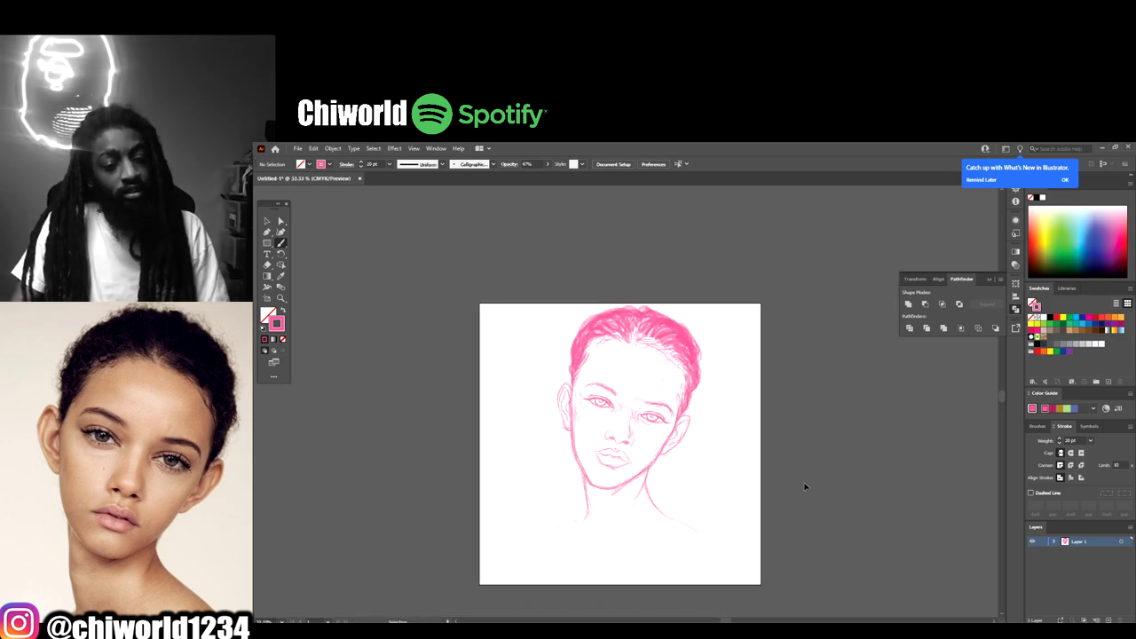
Step: Fill in the pupils of both eyes with 20 pt brush dabs
{"action": "key", "text": "ctrl+equal"}
{"action": "key", "text": "ctrl+equal"}
{"action": "key", "text": "ctrl+equal"}
{"action": "key", "text": "ctrl+equal"}
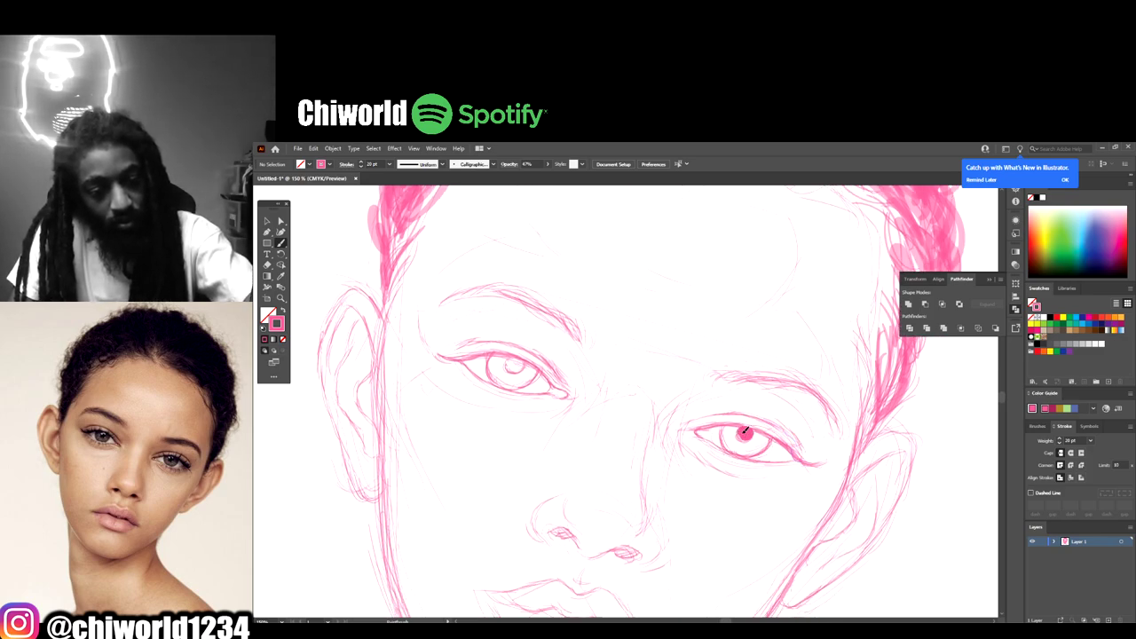
{"action": "left_click_drag", "start_coordinate": [513, 364], "coordinate": [517, 363]}
{"action": "key", "text": "ctrl+minus"}
{"action": "key", "text": "ctrl+minus"}
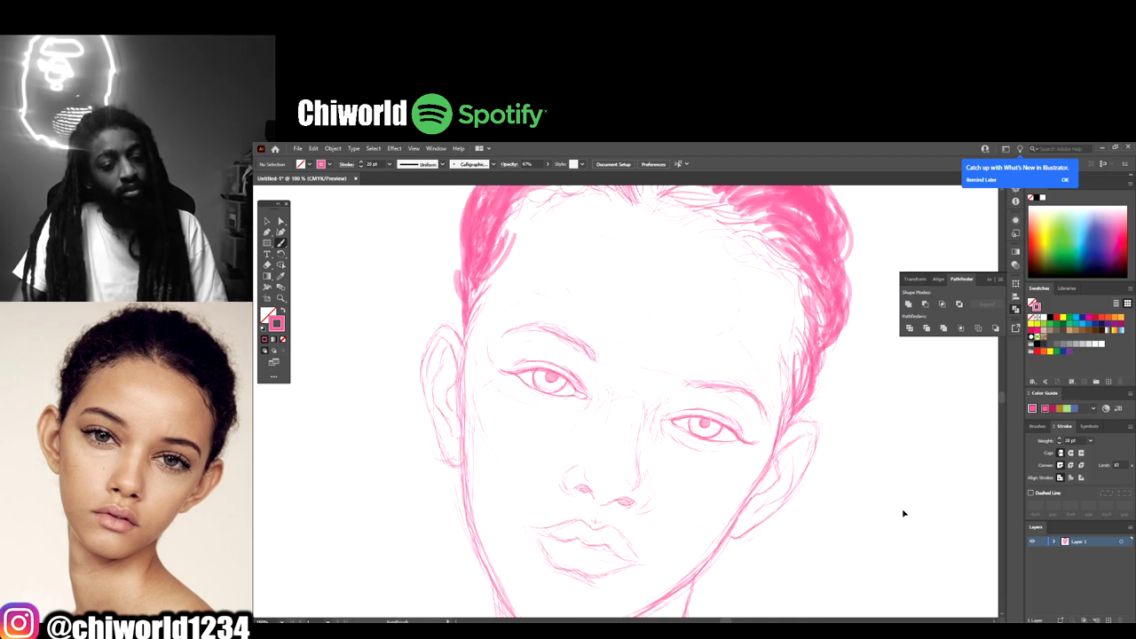
{"action": "key", "text": "ctrl+equal"}
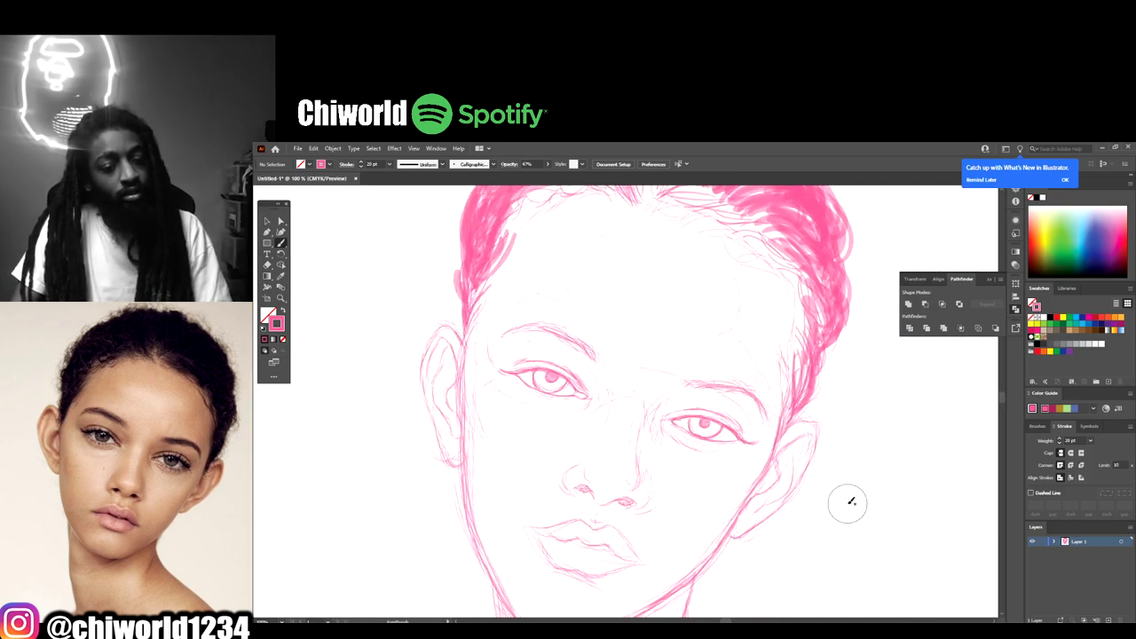
Step: Set the stroke weight to 9 pt and add hair strokes along the hairline from the left-hand temple to the centre parting
{"action": "scroll", "coordinate": [850, 503], "scroll_direction": "up", "scroll_amount": 4}
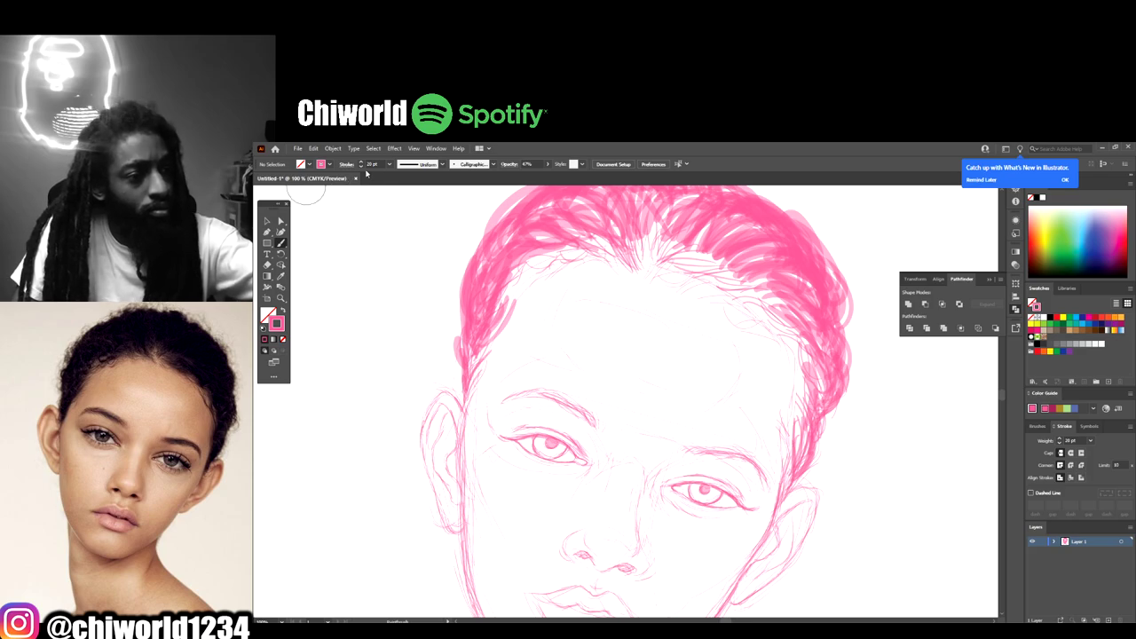
{"action": "left_click", "coordinate": [389, 165]}
{"action": "left_click", "coordinate": [404, 285]}
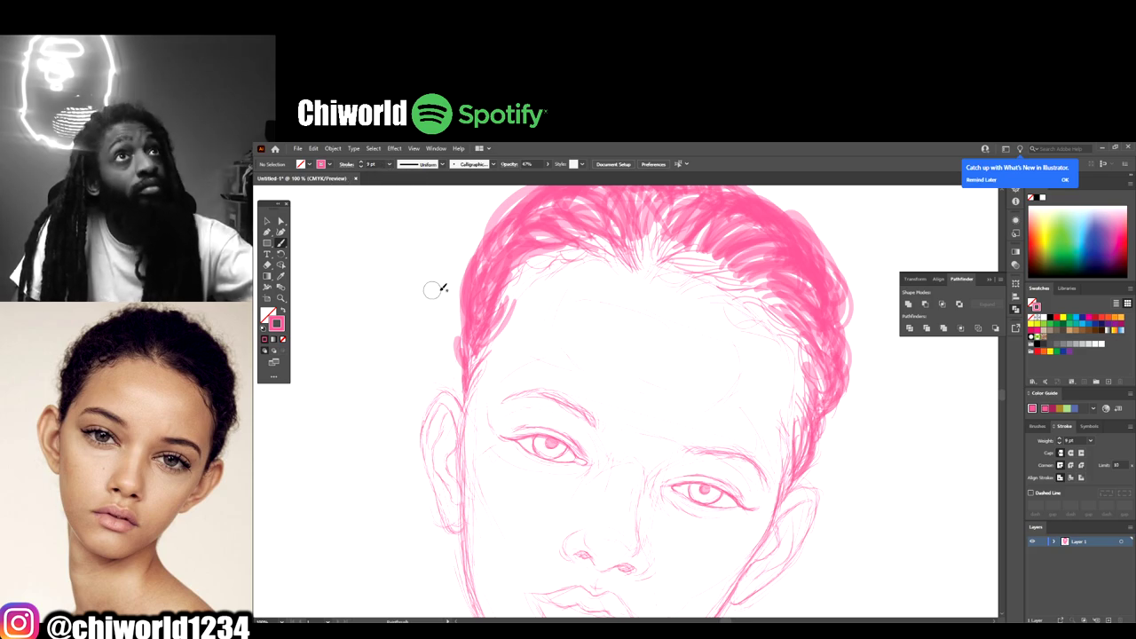
{"action": "left_click_drag", "start_coordinate": [482, 352], "coordinate": [518, 299]}
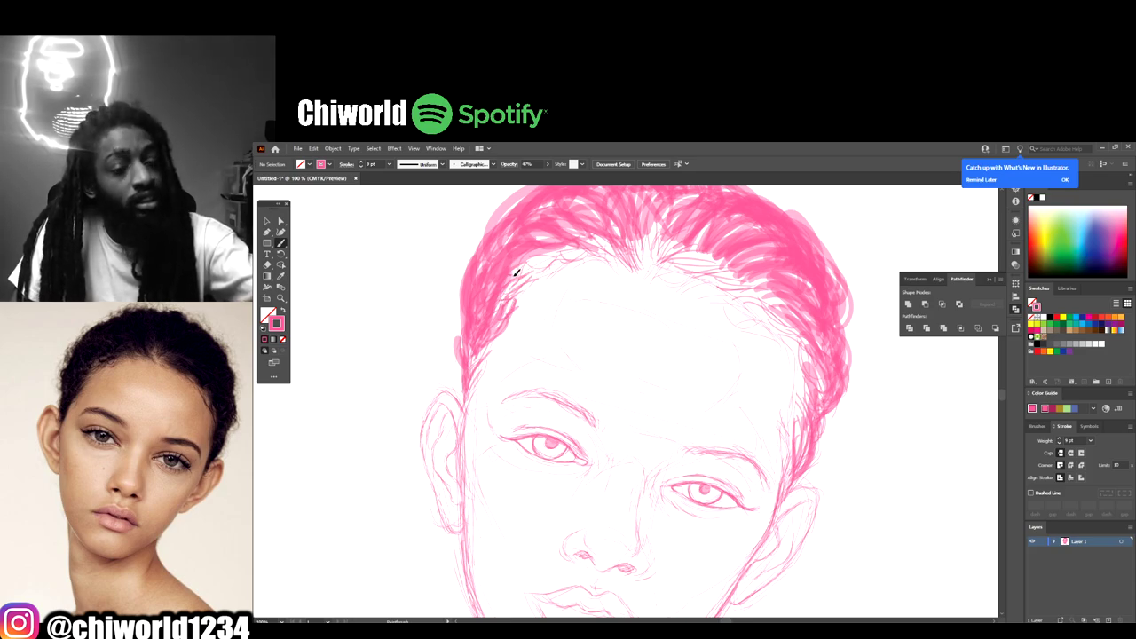
{"action": "left_click_drag", "start_coordinate": [516, 273], "coordinate": [541, 262]}
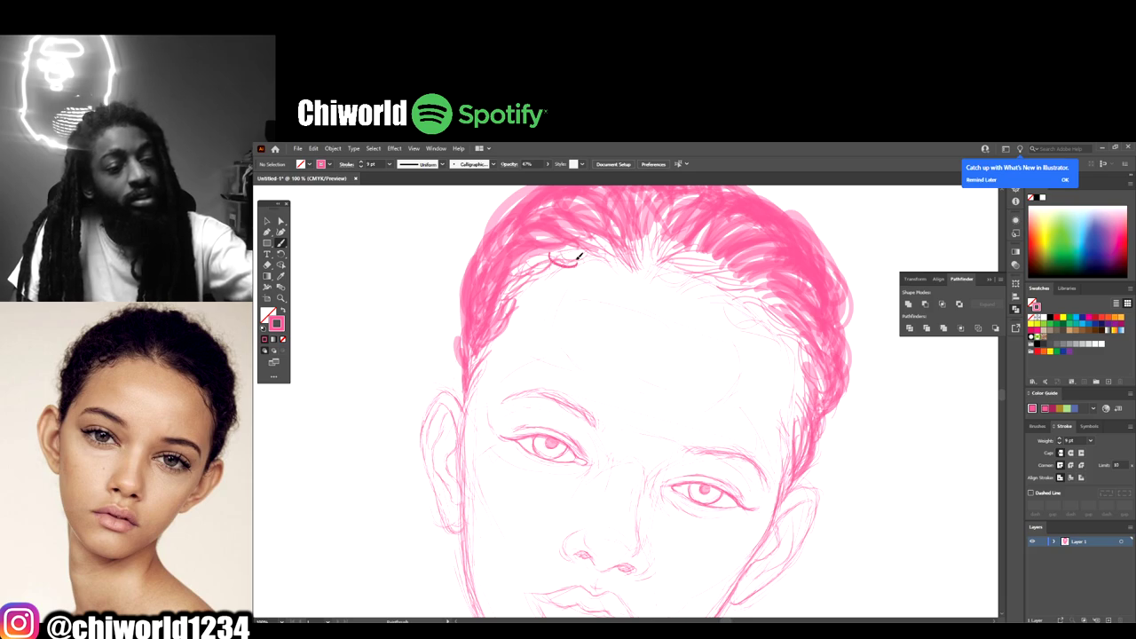
{"action": "mouse_move", "coordinate": [566, 254]}
{"action": "left_mouse_down"}
{"action": "mouse_move", "coordinate": [644, 250]}
{"action": "mouse_move", "coordinate": [656, 215]}
{"action": "mouse_move", "coordinate": [653, 250]}
{"action": "left_mouse_up"}
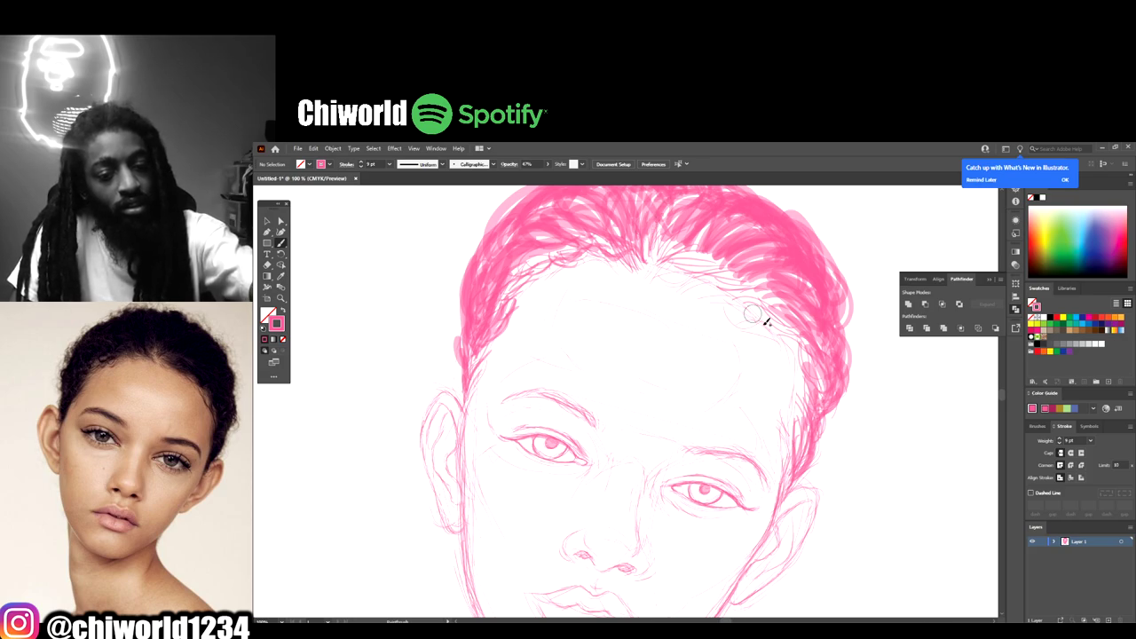
Step: Add 9 pt hair strokes along the right-hand hairline from above the ear to the centre and fill gaps above the centre
{"action": "mouse_move", "coordinate": [789, 452]}
{"action": "left_mouse_down"}
{"action": "mouse_move", "coordinate": [804, 401]}
{"action": "mouse_move", "coordinate": [816, 408]}
{"action": "mouse_move", "coordinate": [800, 346]}
{"action": "mouse_move", "coordinate": [816, 353]}
{"action": "mouse_move", "coordinate": [780, 330]}
{"action": "mouse_move", "coordinate": [800, 333]}
{"action": "mouse_move", "coordinate": [788, 317]}
{"action": "mouse_move", "coordinate": [750, 305]}
{"action": "mouse_move", "coordinate": [790, 309]}
{"action": "mouse_move", "coordinate": [776, 293]}
{"action": "mouse_move", "coordinate": [707, 284]}
{"action": "mouse_move", "coordinate": [754, 273]}
{"action": "mouse_move", "coordinate": [679, 269]}
{"action": "mouse_move", "coordinate": [712, 243]}
{"action": "mouse_move", "coordinate": [694, 235]}
{"action": "mouse_move", "coordinate": [652, 266]}
{"action": "left_mouse_up"}
{"action": "left_click_drag", "start_coordinate": [685, 229], "coordinate": [657, 260]}
{"action": "left_click_drag", "start_coordinate": [682, 197], "coordinate": [661, 236]}
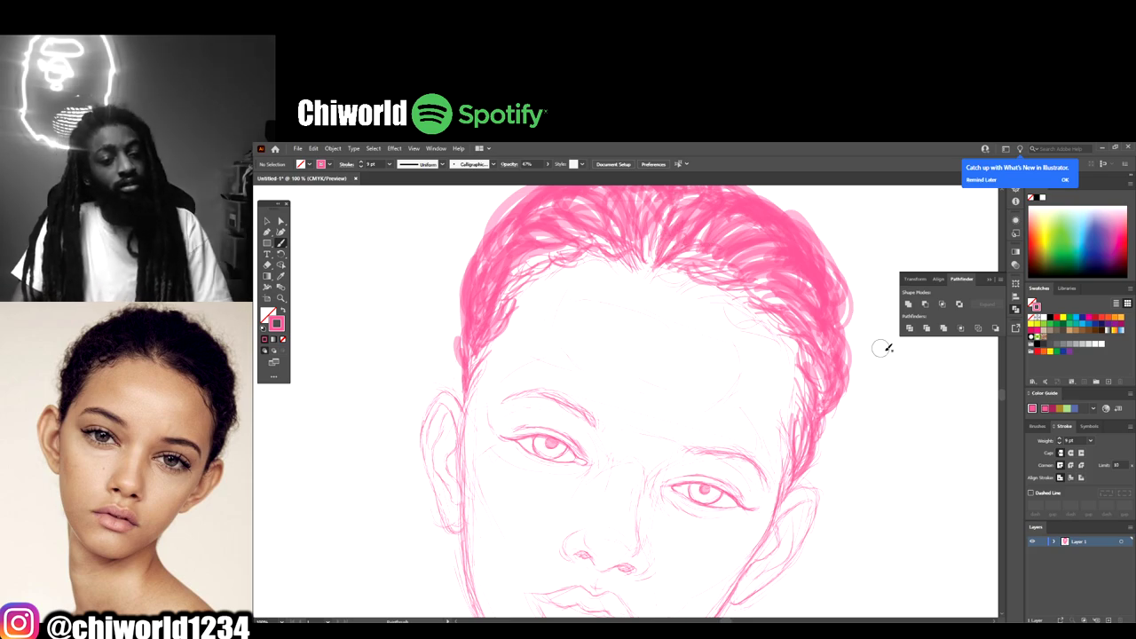
Step: Examine the filled-in hair and hairline against the proportions of the whole portrait
{"action": "key", "text": "ctrl+minus"}
{"action": "key", "text": "ctrl+minus"}
{"action": "key", "text": "ctrl+equal"}
{"action": "key", "text": "ctrl+equal"}
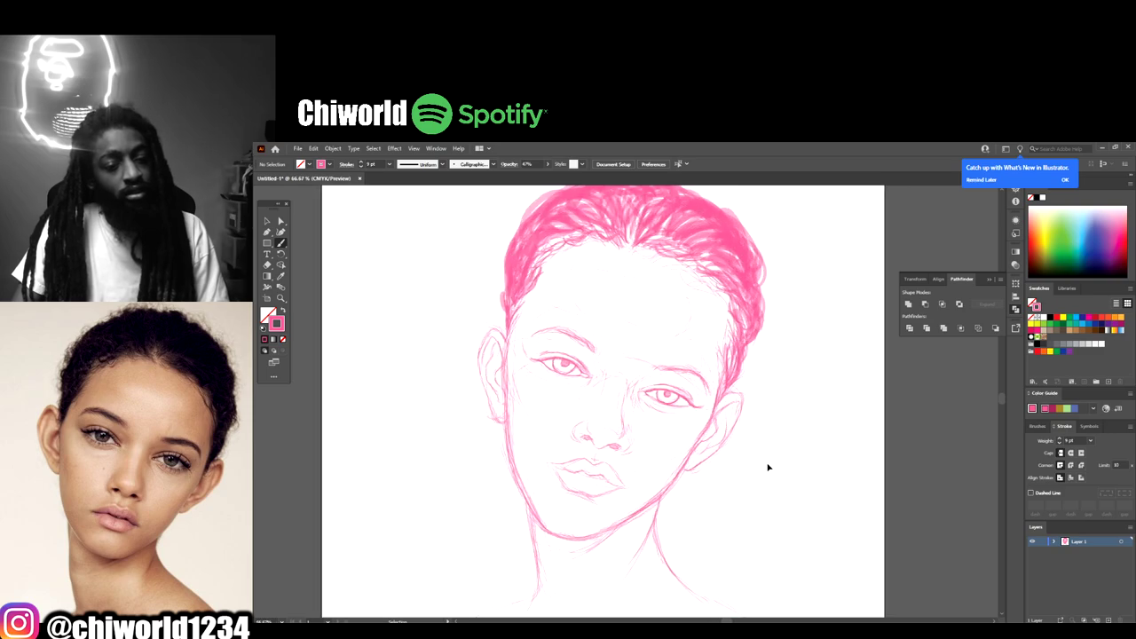
{"action": "key", "text": "ctrl+equal"}
{"action": "scroll", "coordinate": [769, 461], "scroll_direction": "up", "scroll_amount": 2}
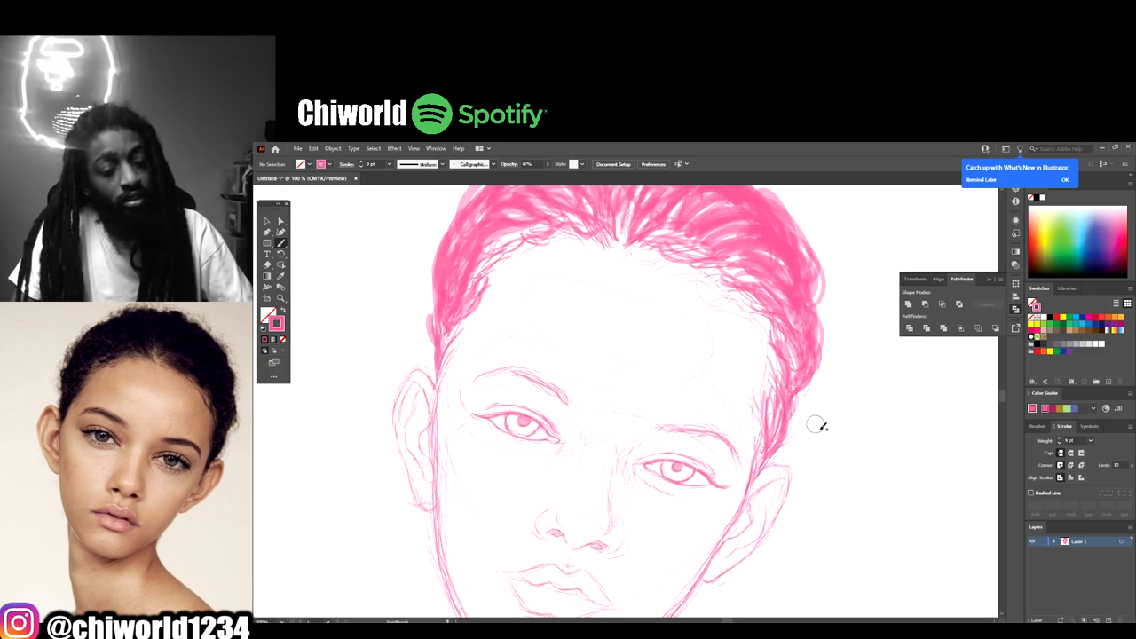
{"action": "key", "text": "ctrl+minus"}
{"action": "key", "text": "ctrl+minus"}
{"action": "scroll", "coordinate": [789, 461], "scroll_direction": "down", "scroll_amount": 5}
{"action": "scroll", "coordinate": [791, 456], "scroll_direction": "up", "scroll_amount": 4}
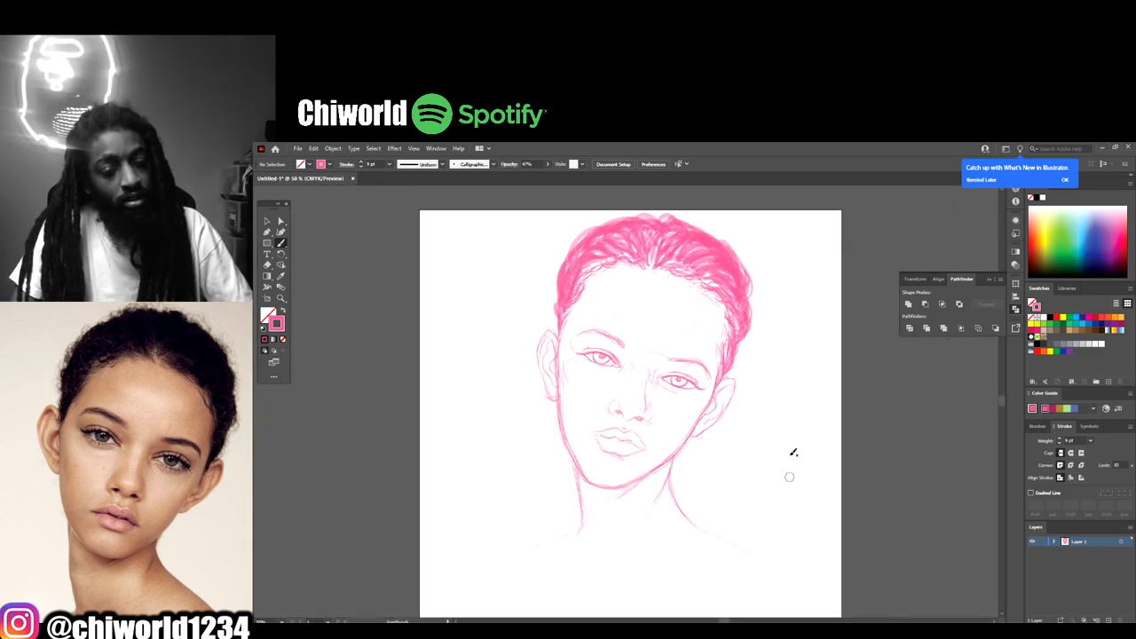
Step: Set the stroke weight to 3 pt and draw short curved eyelashes along the upper lids of both eyes
{"action": "key", "text": "ctrl+equal"}
{"action": "key", "text": "ctrl+equal"}
{"action": "key", "text": "ctrl+equal"}
{"action": "key", "text": "ctrl+equal"}
{"action": "scroll", "coordinate": [793, 452], "scroll_direction": "down", "scroll_amount": 1}
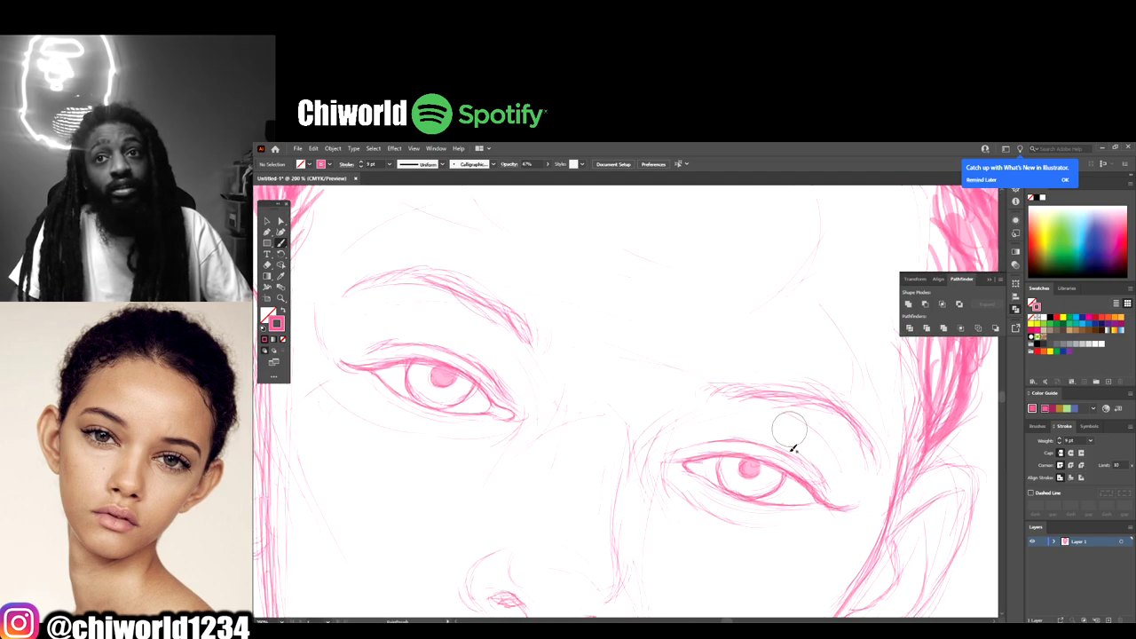
{"action": "scroll", "coordinate": [791, 454], "scroll_direction": "left", "scroll_amount": 2}
{"action": "scroll", "coordinate": [793, 448], "scroll_direction": "down", "scroll_amount": 2}
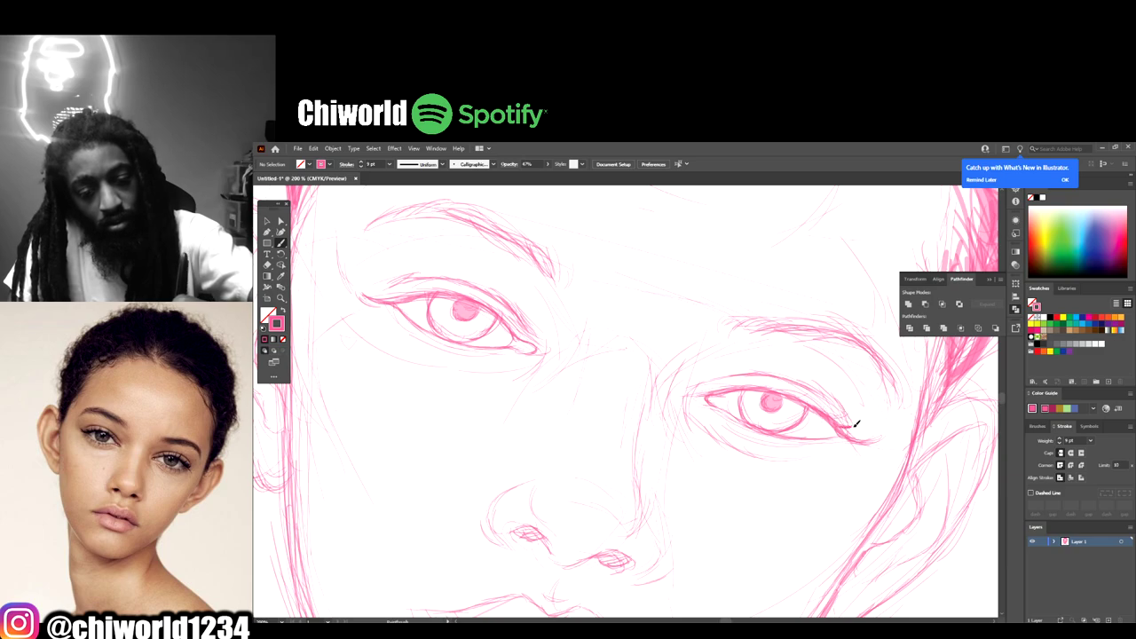
{"action": "left_click", "coordinate": [388, 164]}
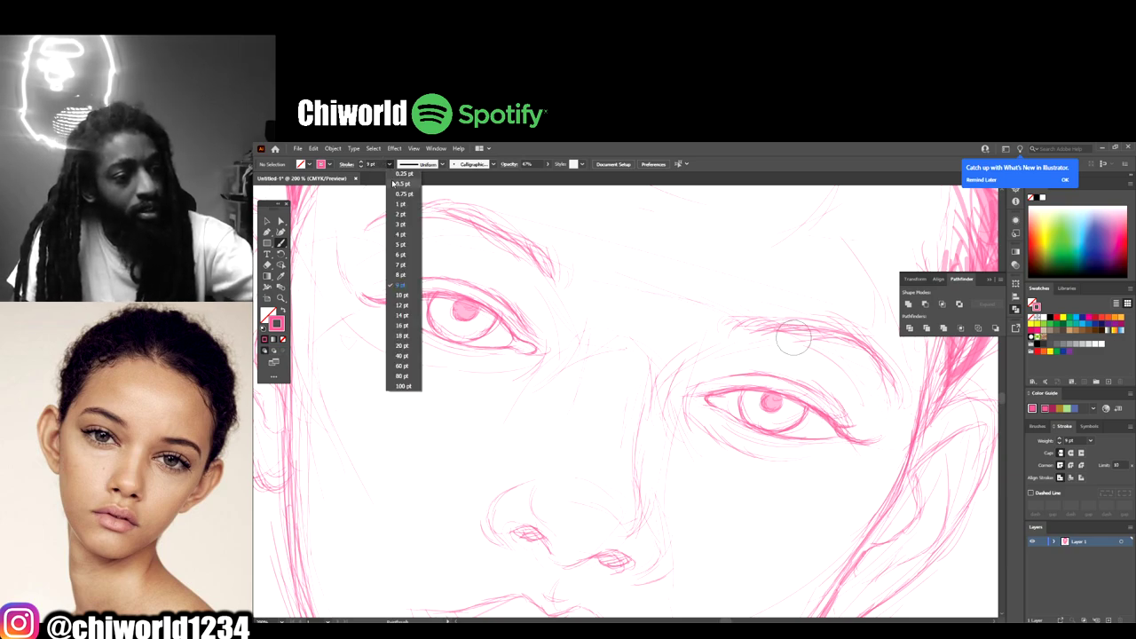
{"action": "left_click", "coordinate": [402, 220]}
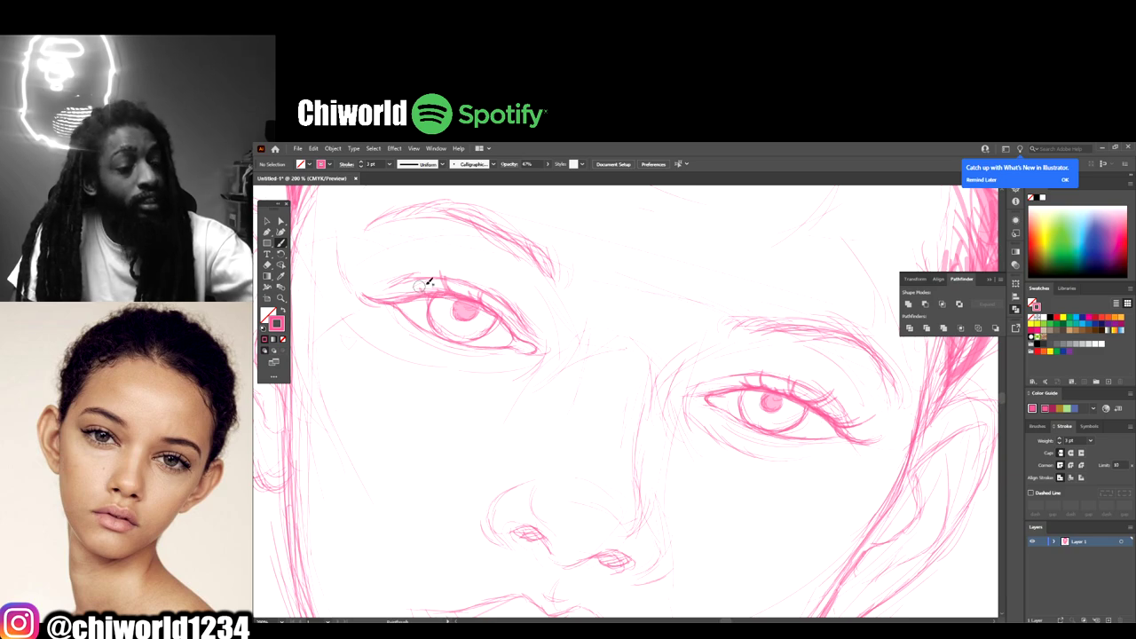
{"action": "left_click_drag", "start_coordinate": [428, 296], "coordinate": [371, 295]}
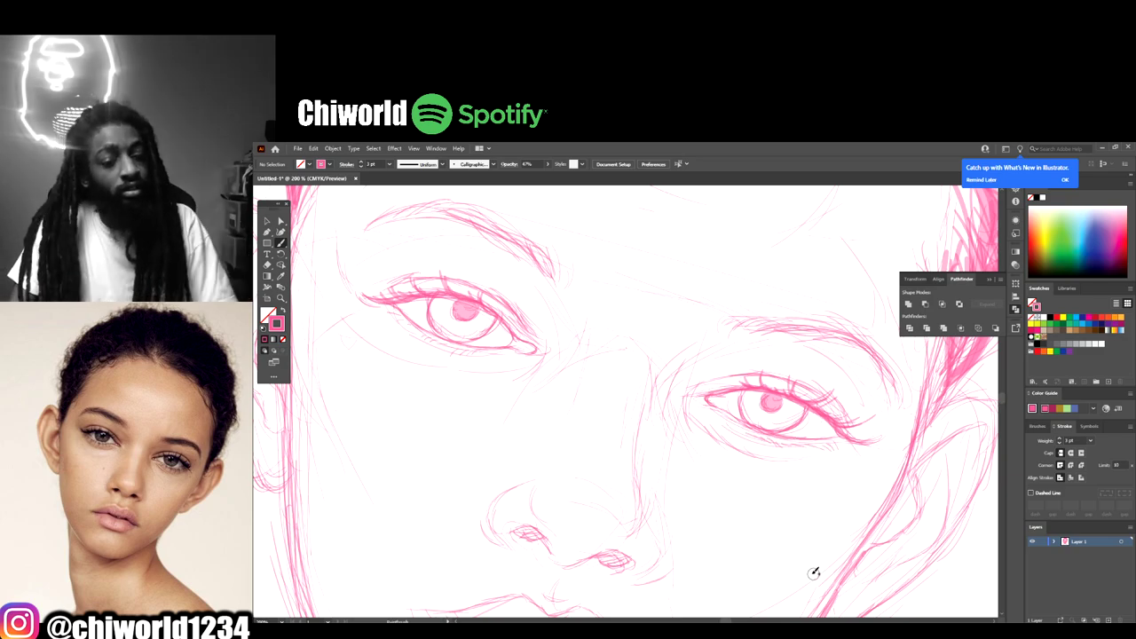
Step: Darken both nostrils with brush strokes and draw a short curved philtrum stroke just above the upper lip
{"action": "key", "text": "ctrl+minus"}
{"action": "key", "text": "ctrl+minus"}
{"action": "key", "text": "ctrl+minus"}
{"action": "key", "text": "ctrl+plus"}
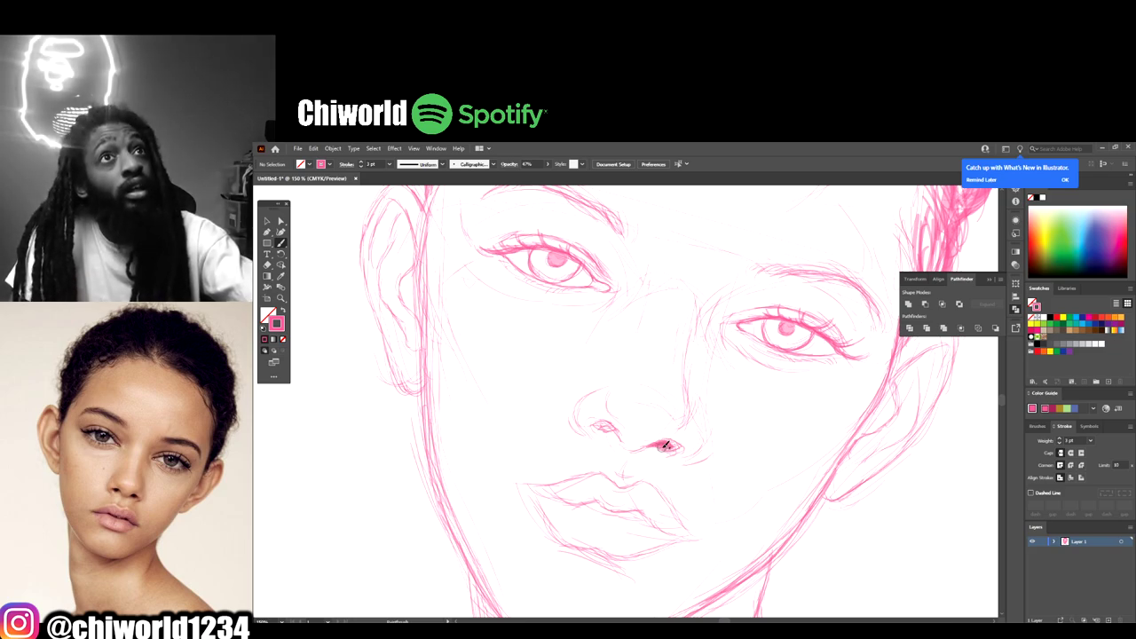
{"action": "left_click_drag", "start_coordinate": [665, 444], "coordinate": [677, 440]}
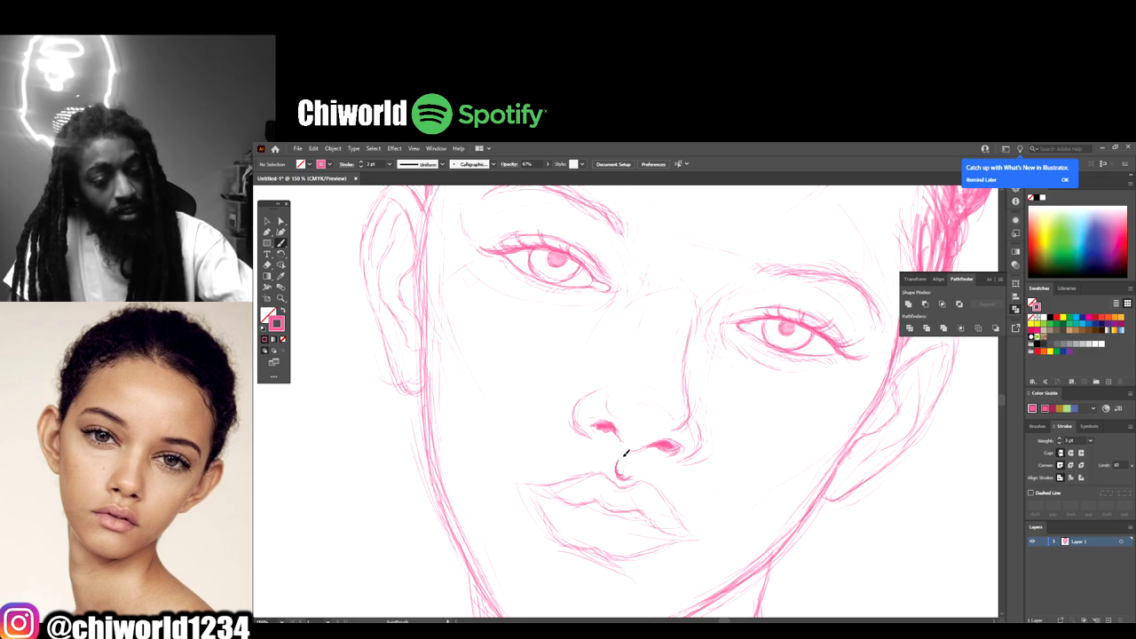
{"action": "key", "text": "ctrl+minus"}
{"action": "key", "text": "ctrl+minus"}
{"action": "key", "text": "ctrl+minus"}
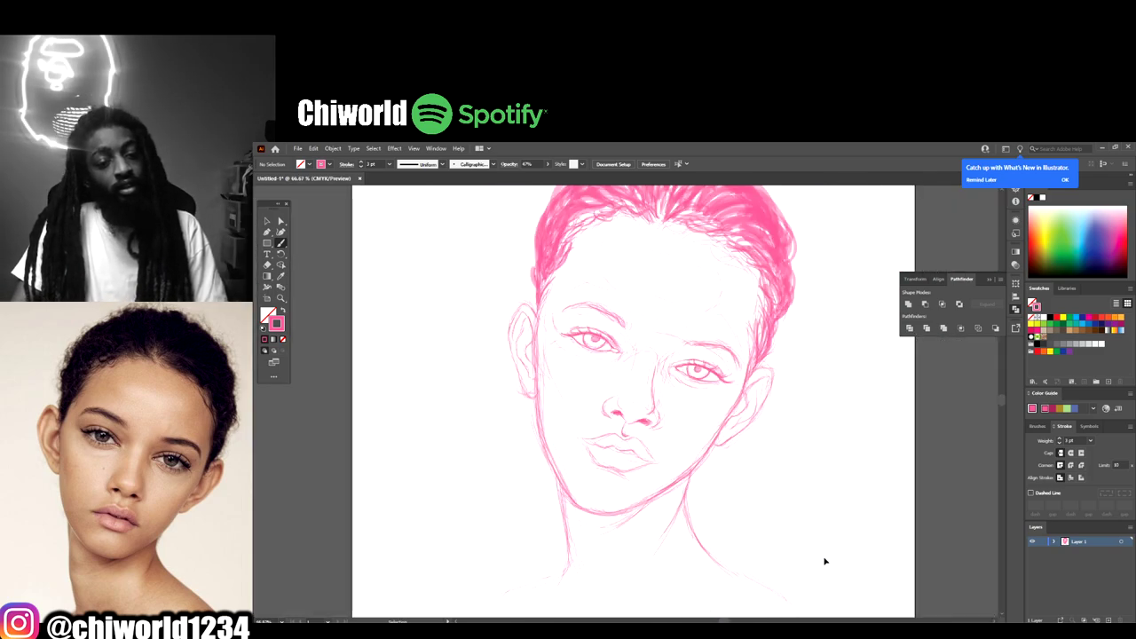
Step: Strengthen the line between the lips and the lower edge of the bottom lip with darker brush strokes
{"action": "key", "text": "ctrl+plus"}
{"action": "key", "text": "ctrl+plus"}
{"action": "key", "text": "ctrl+plus"}
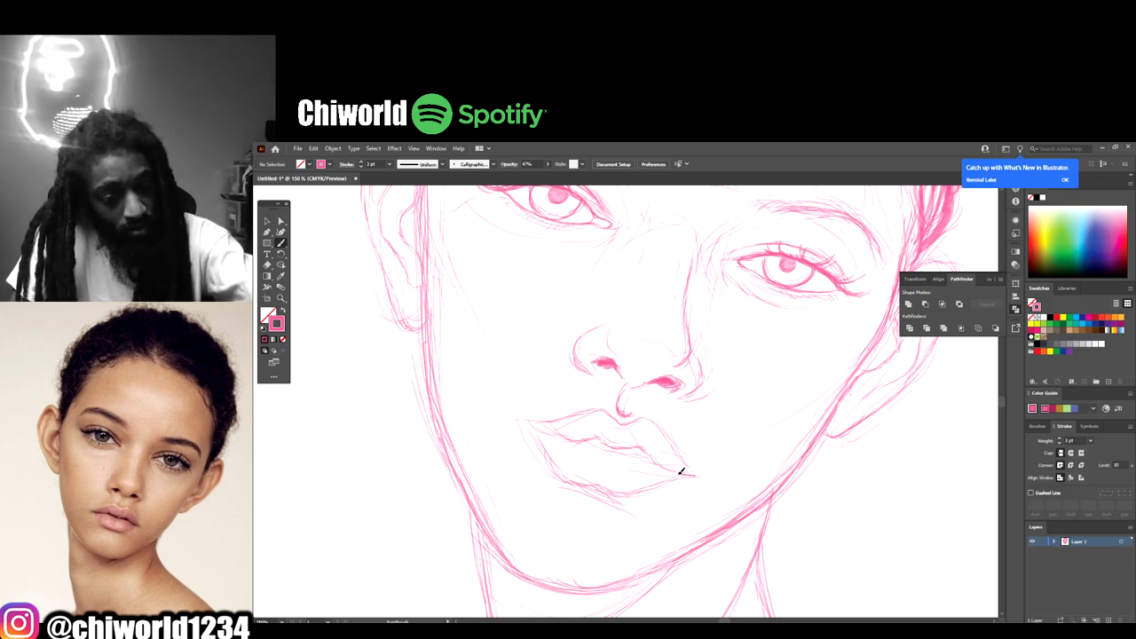
{"action": "left_click_drag", "start_coordinate": [692, 476], "coordinate": [651, 453]}
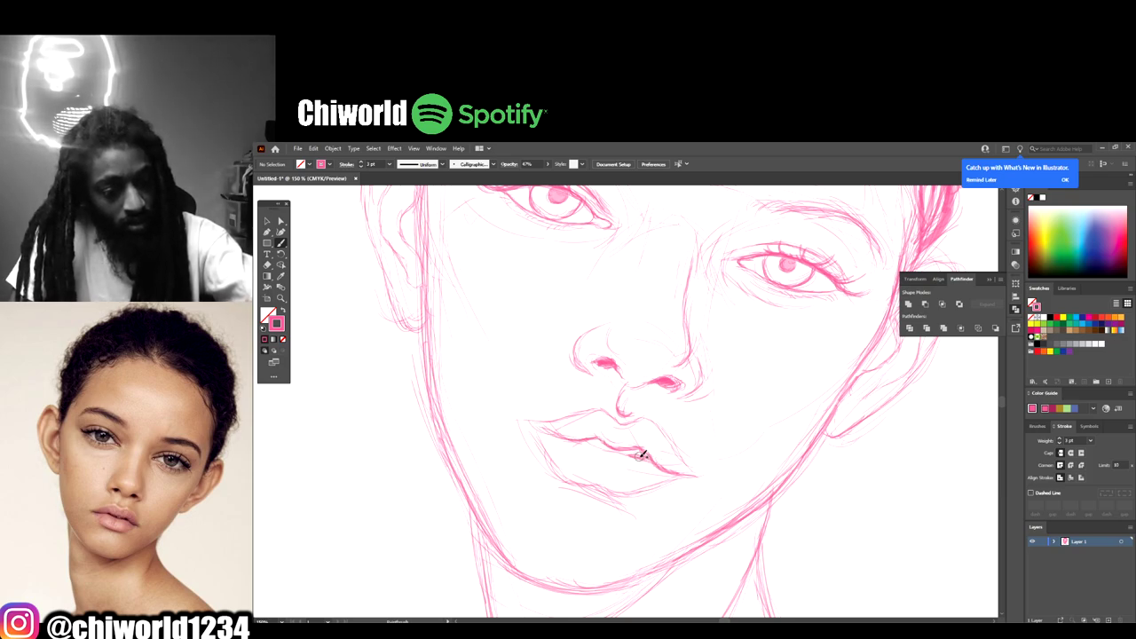
{"action": "left_click_drag", "start_coordinate": [641, 456], "coordinate": [609, 449]}
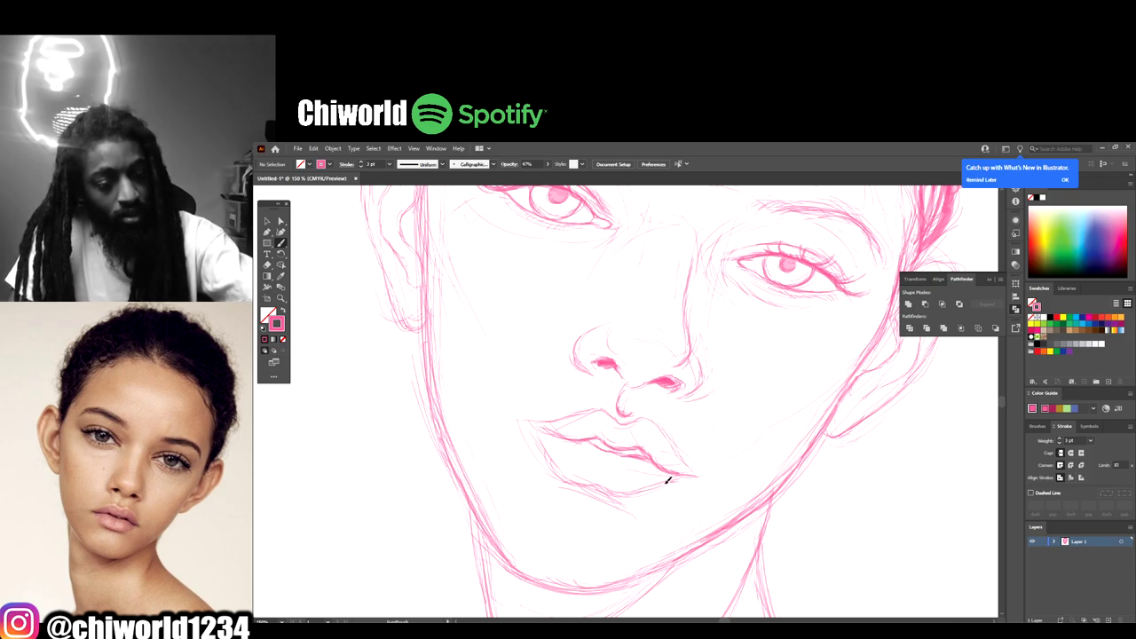
{"action": "left_click_drag", "start_coordinate": [649, 489], "coordinate": [569, 475]}
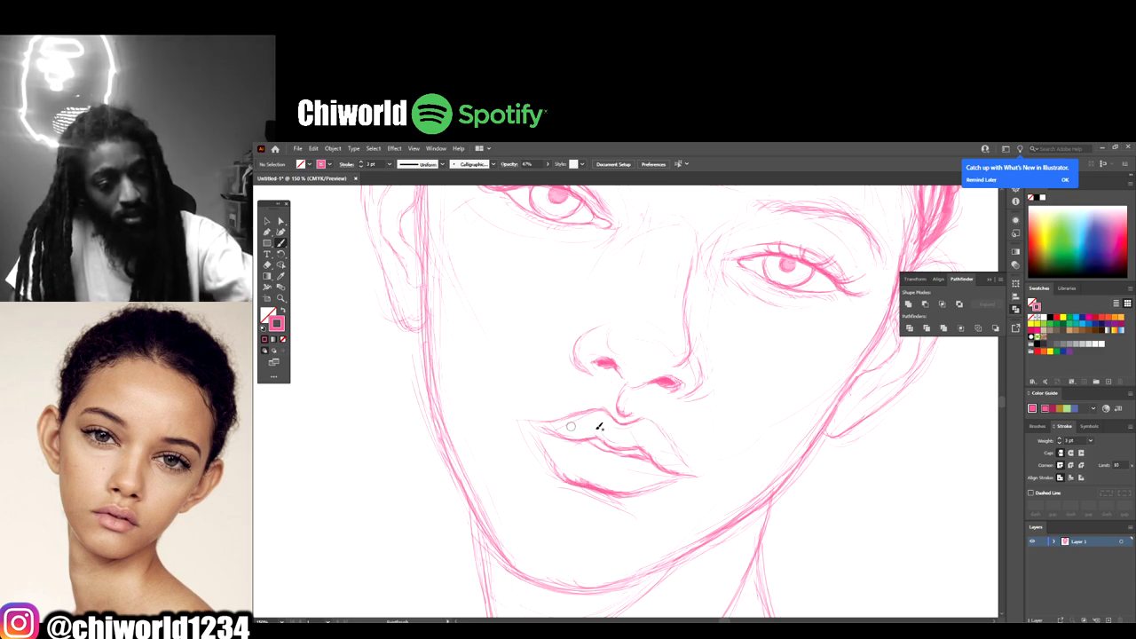
{"action": "key", "text": "ctrl+minus"}
{"action": "key", "text": "ctrl+minus"}
{"action": "key", "text": "ctrl+minus"}
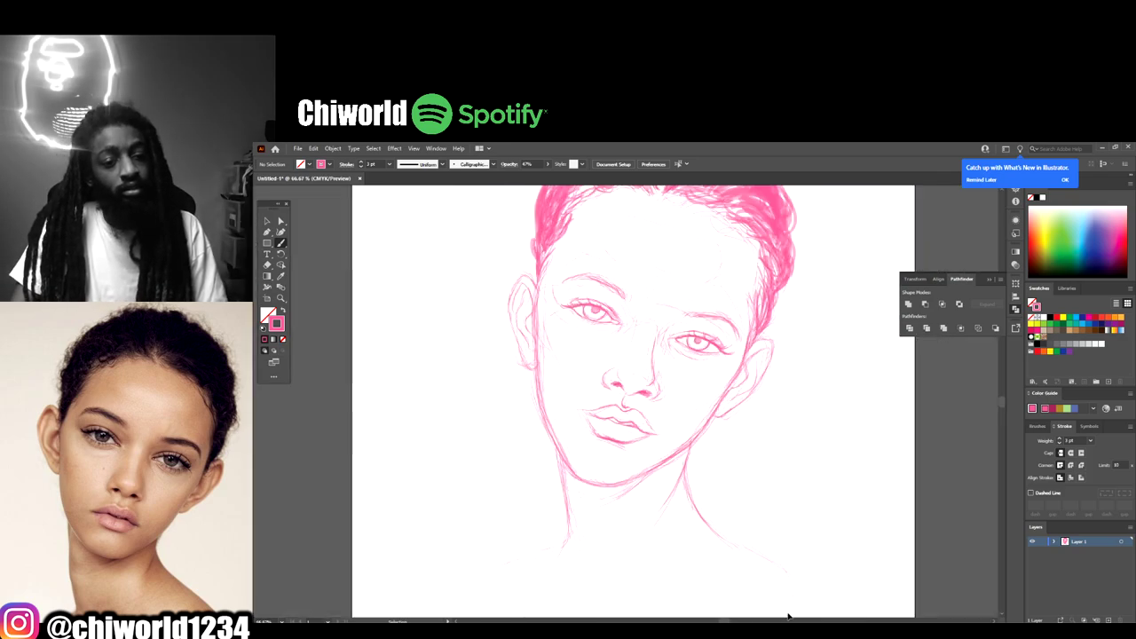
Step: Thicken and darken both eyebrows with brush strokes along their arches
{"action": "key", "text": "ctrl+1"}
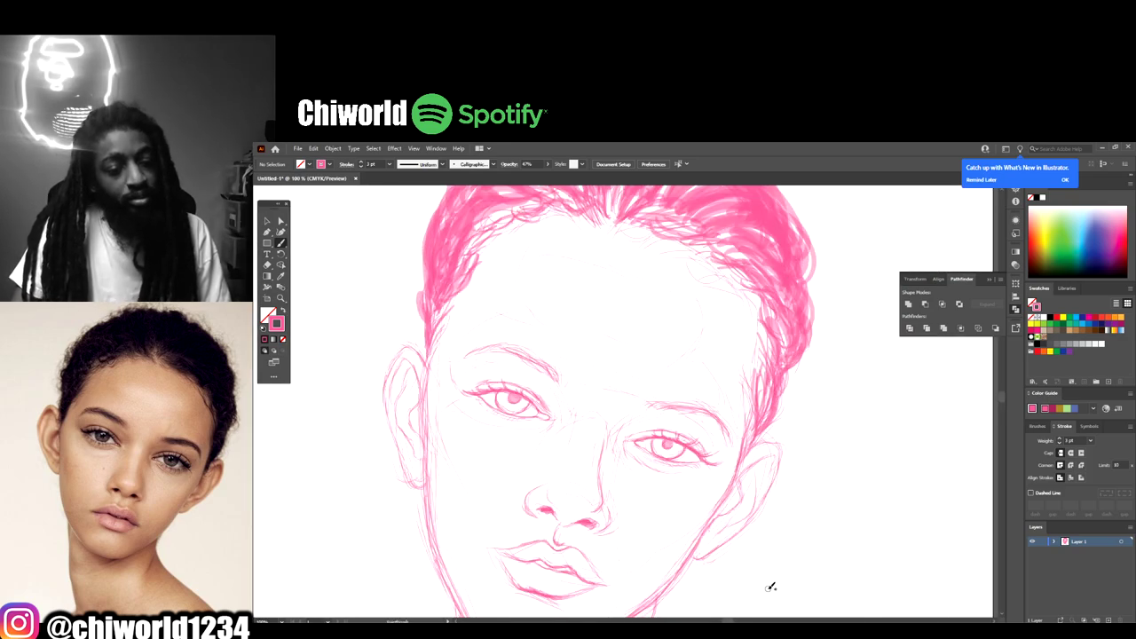
{"action": "scroll", "coordinate": [769, 593], "scroll_direction": "down", "scroll_amount": 1}
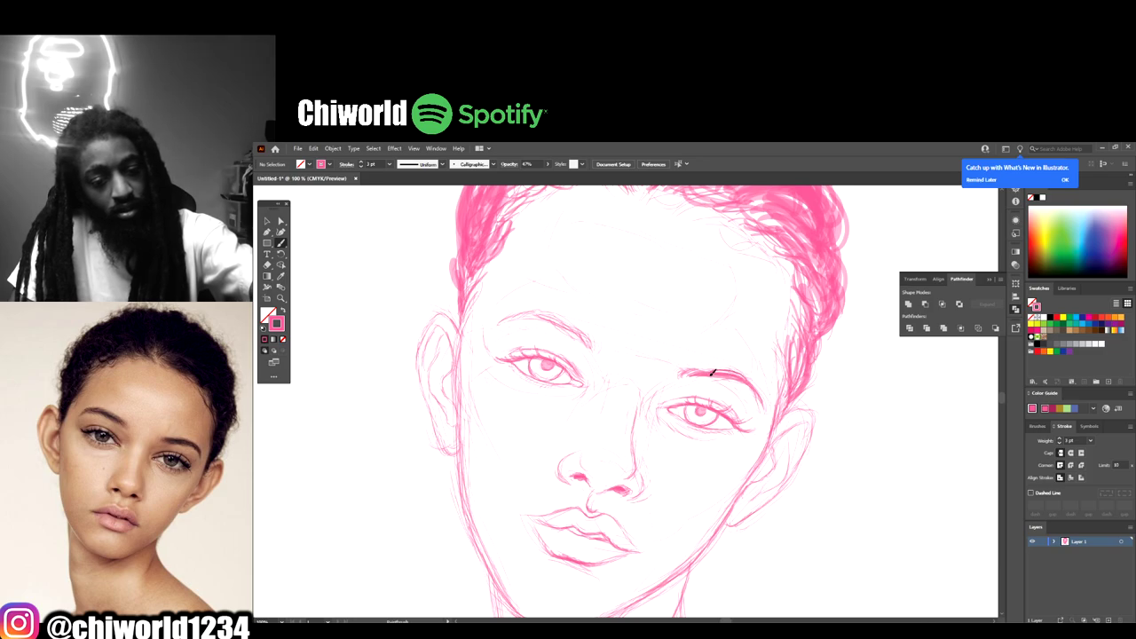
{"action": "left_click_drag", "start_coordinate": [749, 377], "coordinate": [681, 375]}
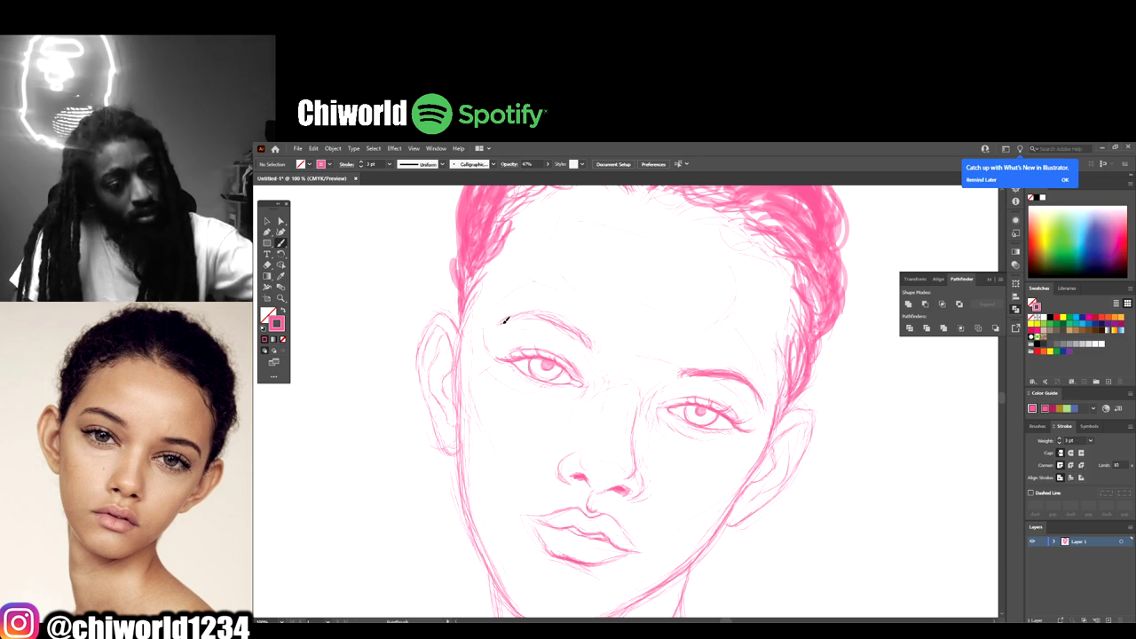
{"action": "key", "text": "ctrl+z"}
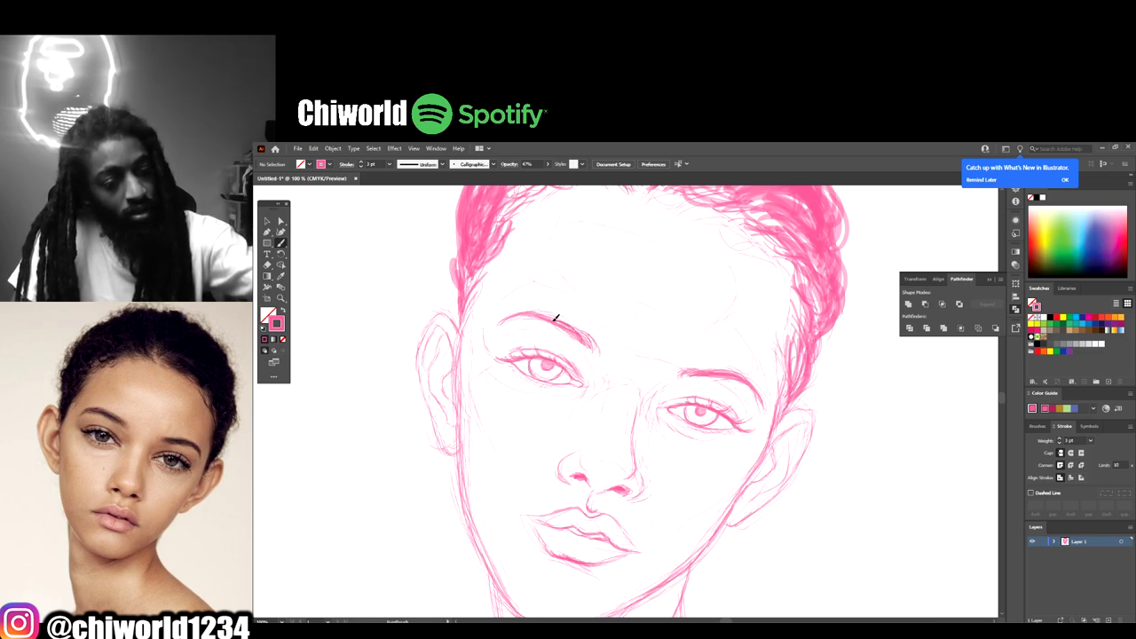
Step: Examine the whole portrait at several magnifications, comparing the facial features and proportions with the reference photo
{"action": "key", "text": "ctrl+minus"}
{"action": "key", "text": "ctrl+minus"}
{"action": "key", "text": "ctrl+minus"}
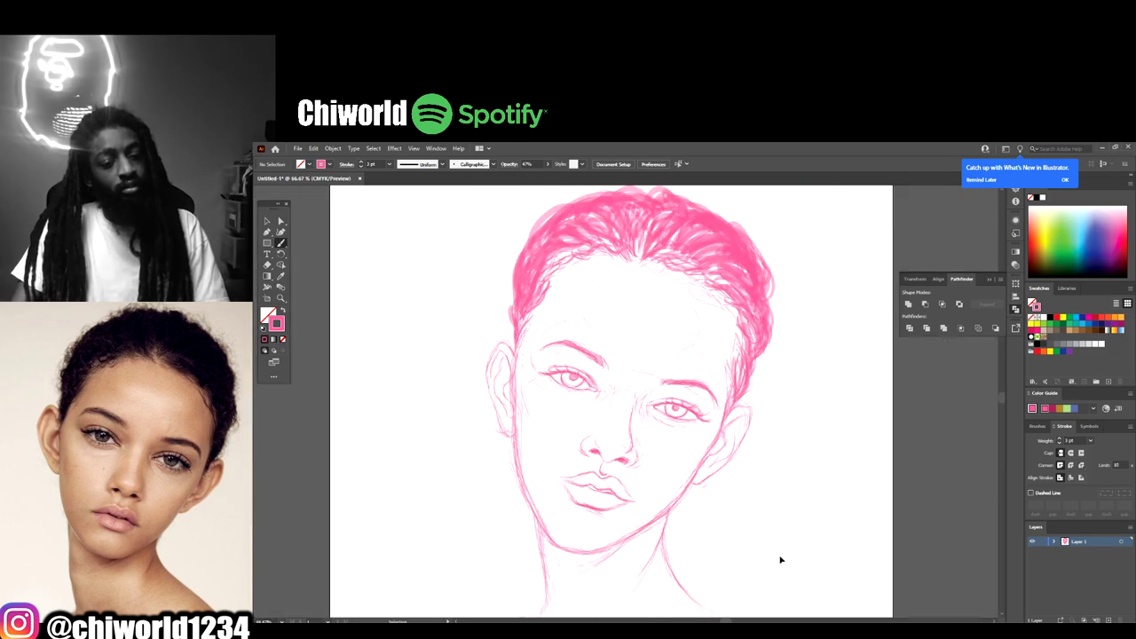
{"action": "key", "text": "ctrl+plus"}
{"action": "key", "text": "ctrl+plus"}
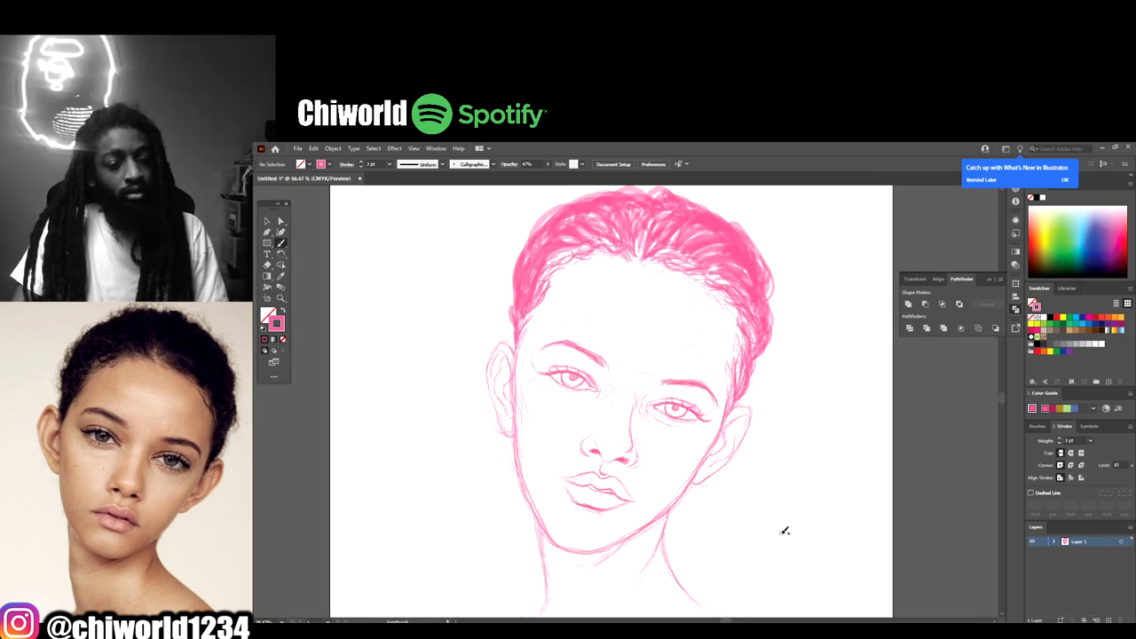
{"action": "scroll", "coordinate": [784, 530], "scroll_direction": "up", "scroll_amount": 2}
{"action": "scroll", "coordinate": [745, 530], "scroll_direction": "right", "scroll_amount": 1}
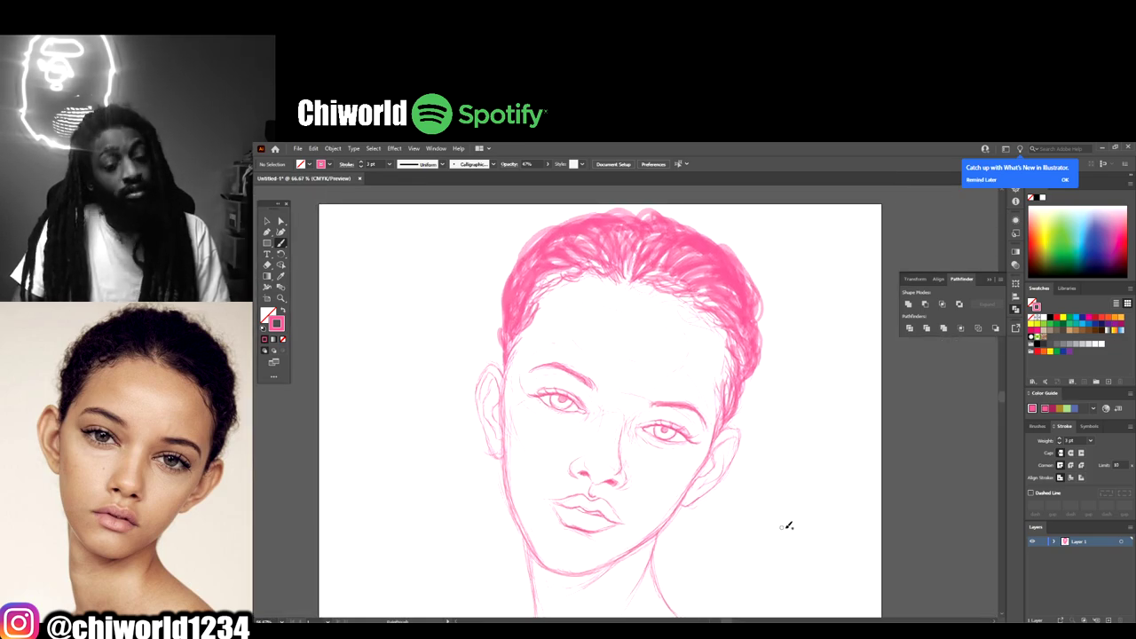
{"action": "key", "text": "ctrl+minus"}
{"action": "key", "text": "ctrl+minus"}
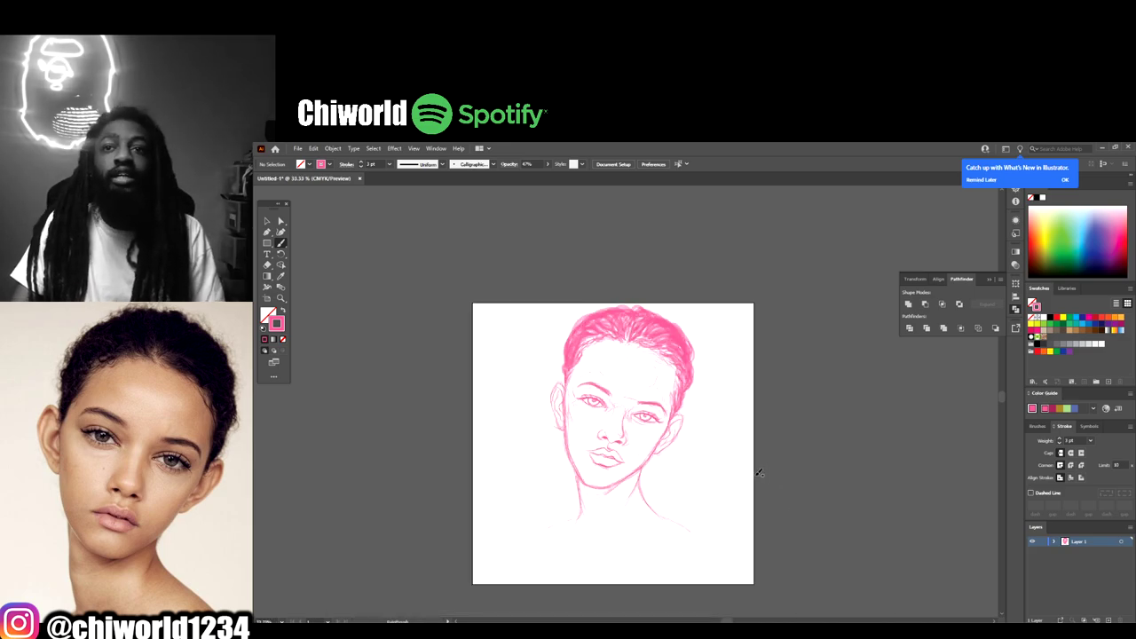
{"action": "key", "text": "ctrl+plus"}
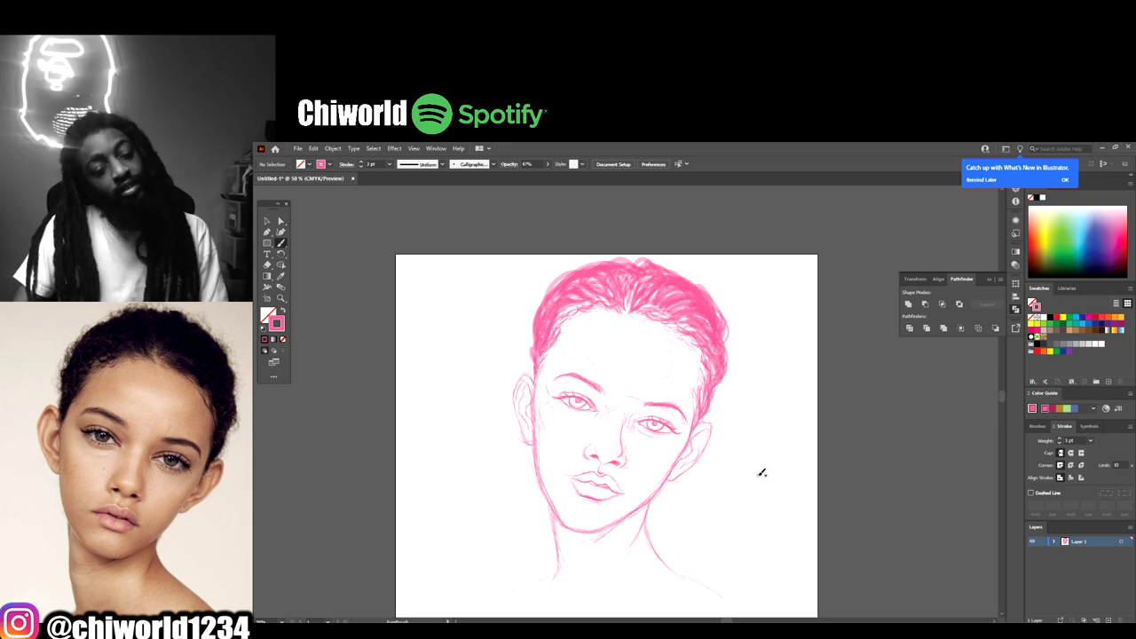
{"action": "scroll", "coordinate": [759, 475], "scroll_direction": "down", "scroll_amount": 2}
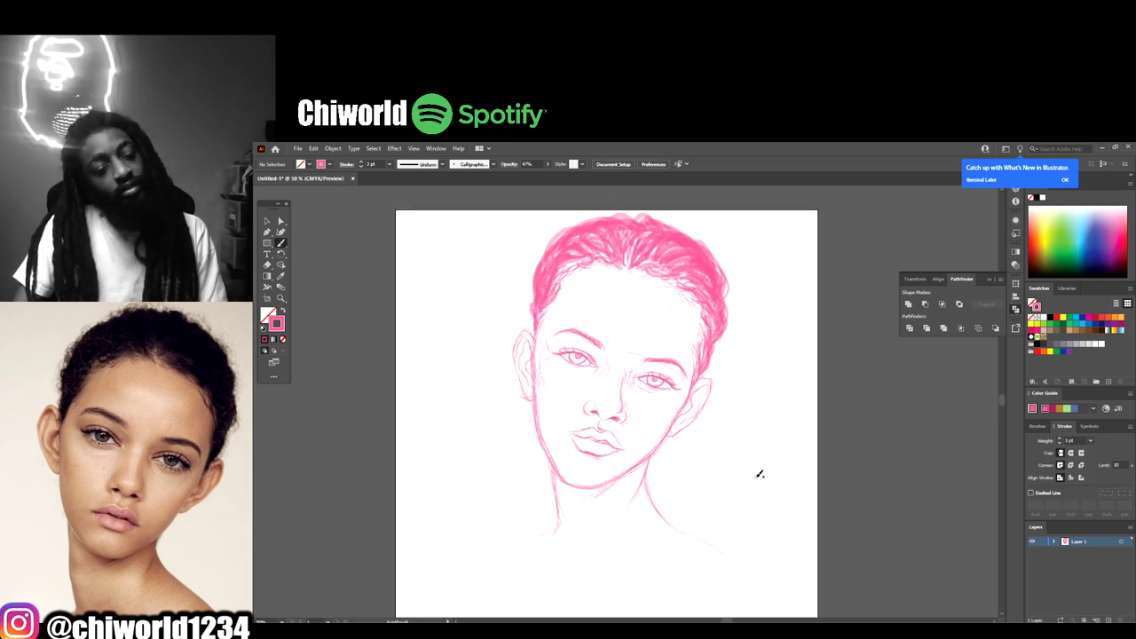
{"action": "key", "text": "ctrl+plus"}
{"action": "key", "text": "ctrl+plus"}
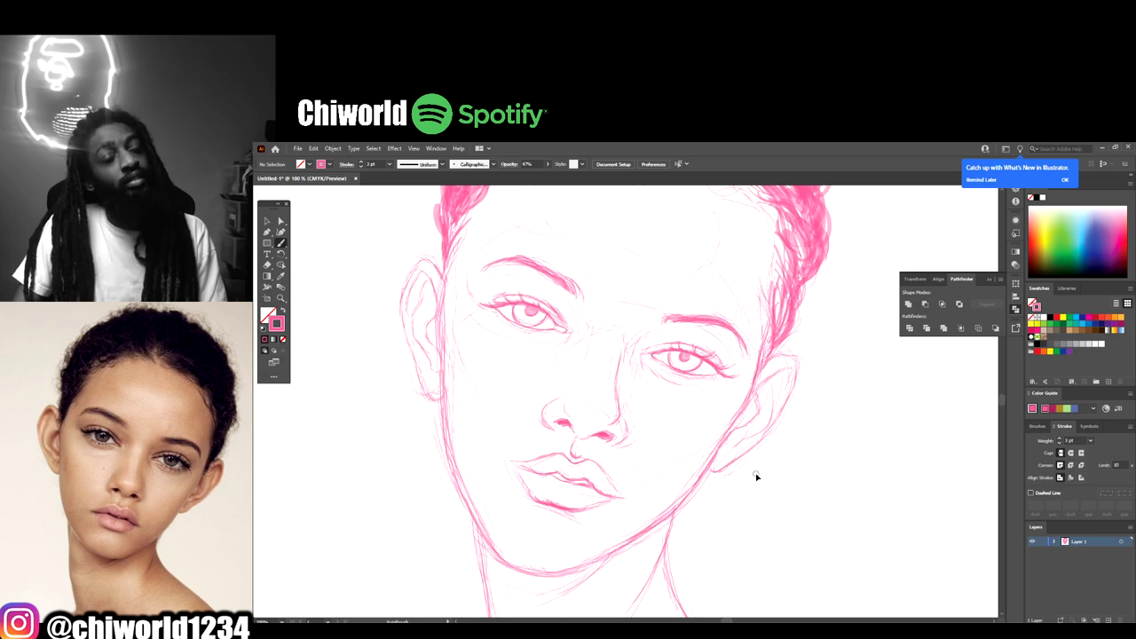
{"action": "key", "text": "ctrl+minus"}
{"action": "key", "text": "ctrl+minus"}
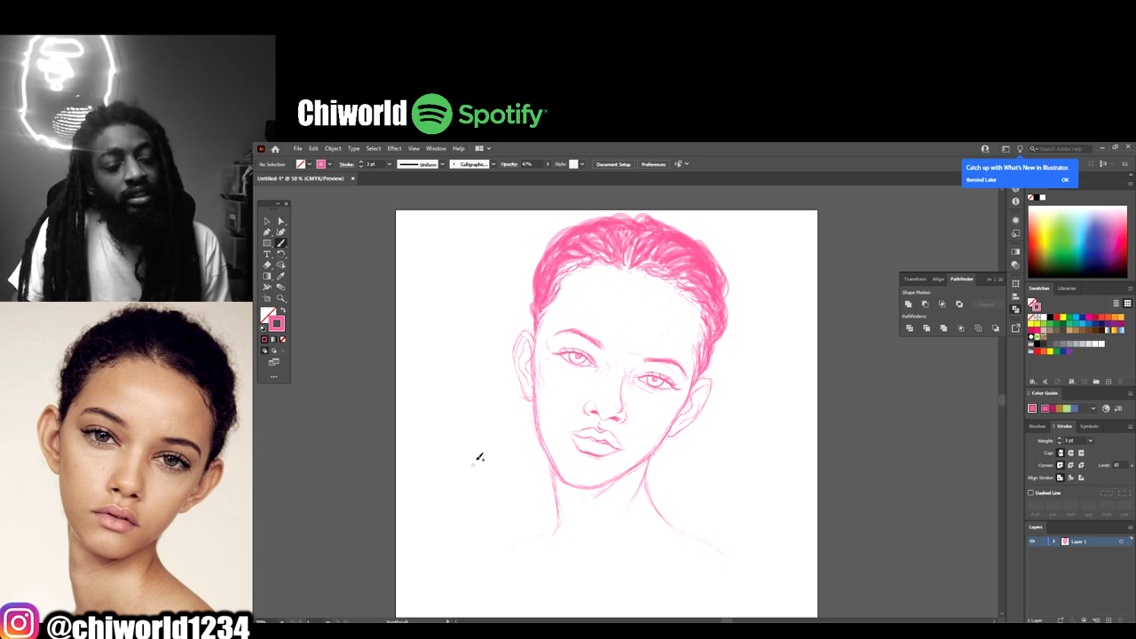
Step: Select the strokes of the left-hand part of the face and neck and stretch them slightly outward to widen it
{"action": "left_click", "coordinate": [267, 223]}
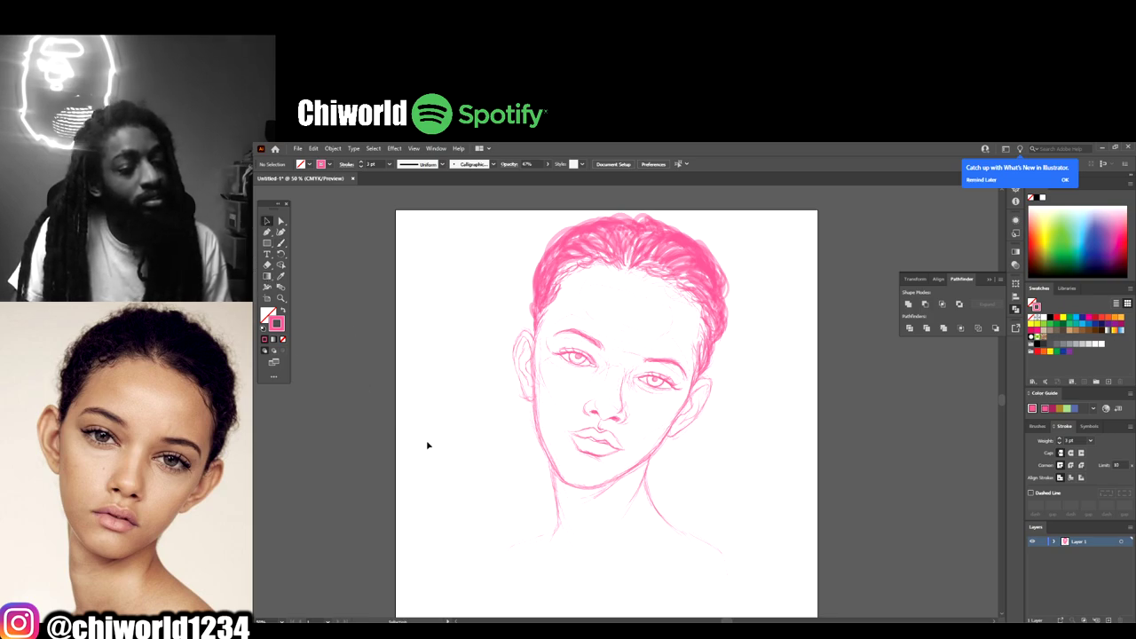
{"action": "left_click", "coordinate": [609, 294]}
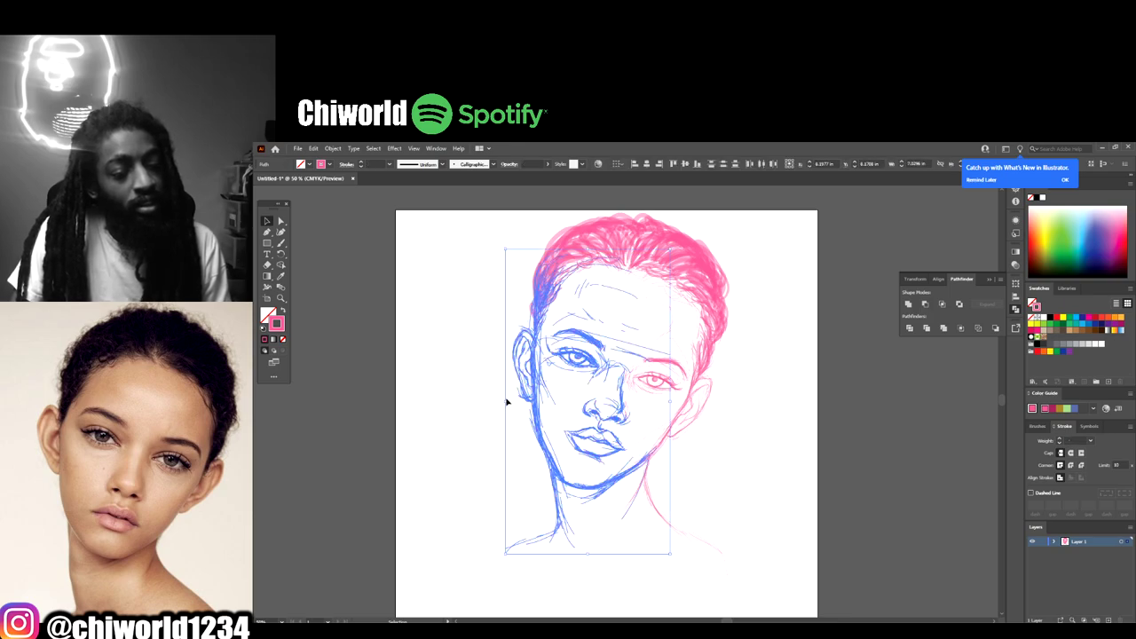
{"action": "left_click_drag", "start_coordinate": [505, 401], "coordinate": [501, 402]}
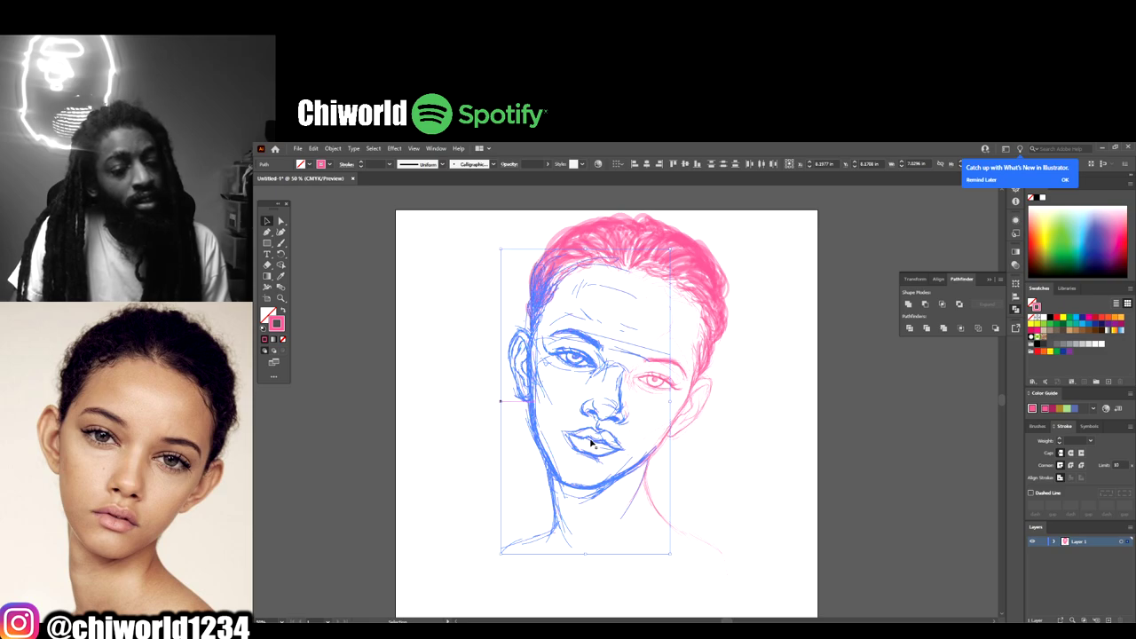
{"action": "key", "text": "Delete"}
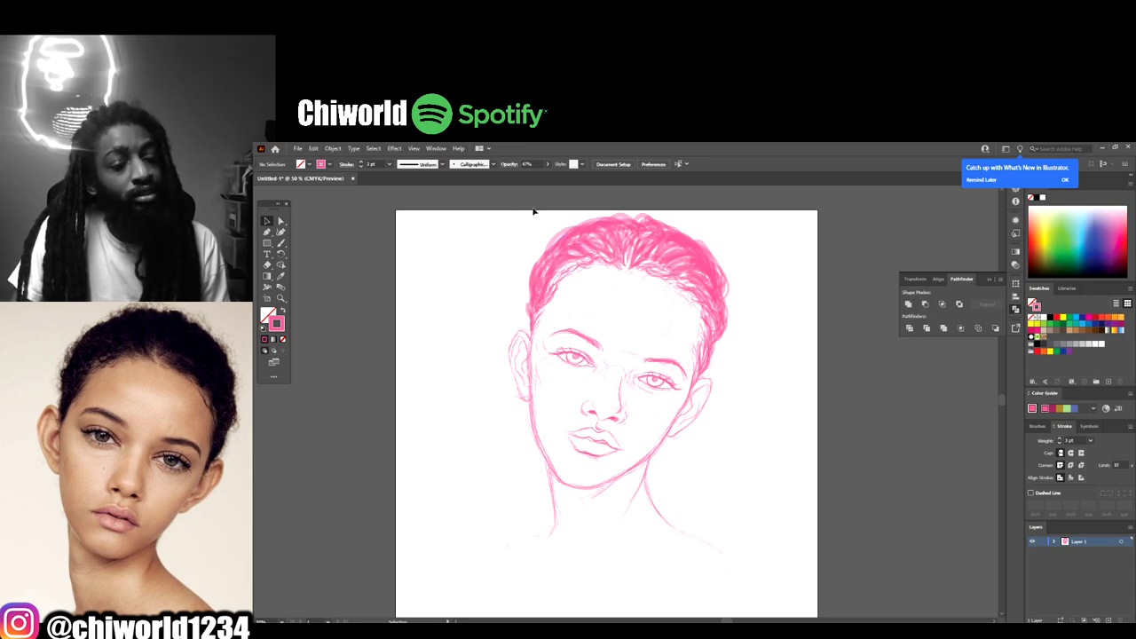
Step: Select the hair and upper forehead strokes and scale them down slightly to lower the top of the head
{"action": "scroll", "coordinate": [557, 225], "scroll_direction": "up", "scroll_amount": 3}
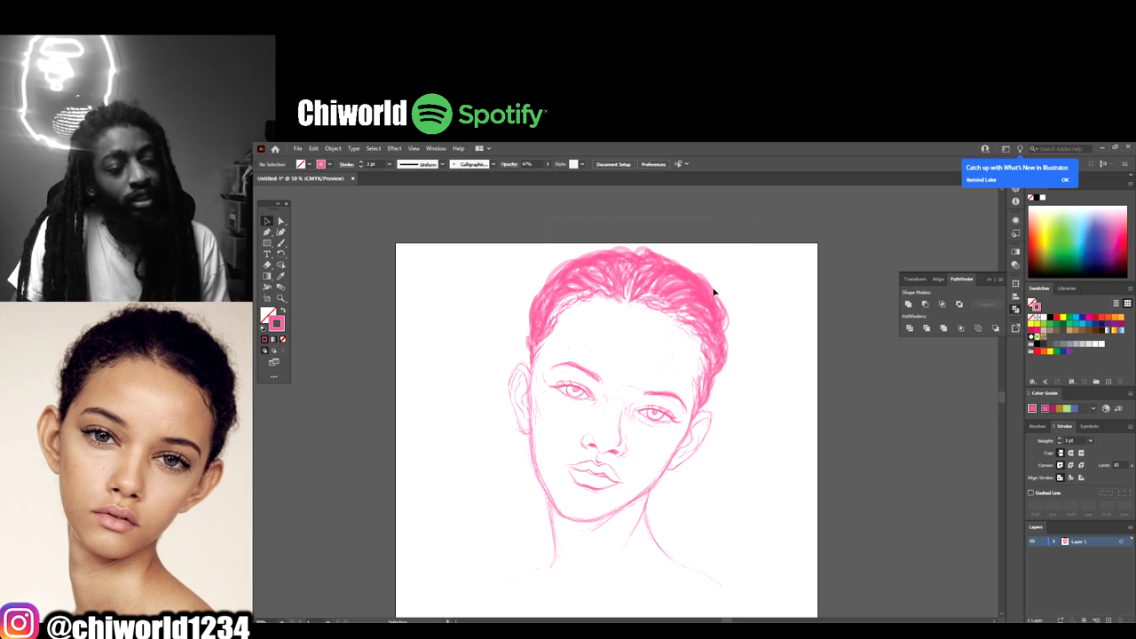
{"action": "left_click_drag", "start_coordinate": [520, 216], "coordinate": [795, 342]}
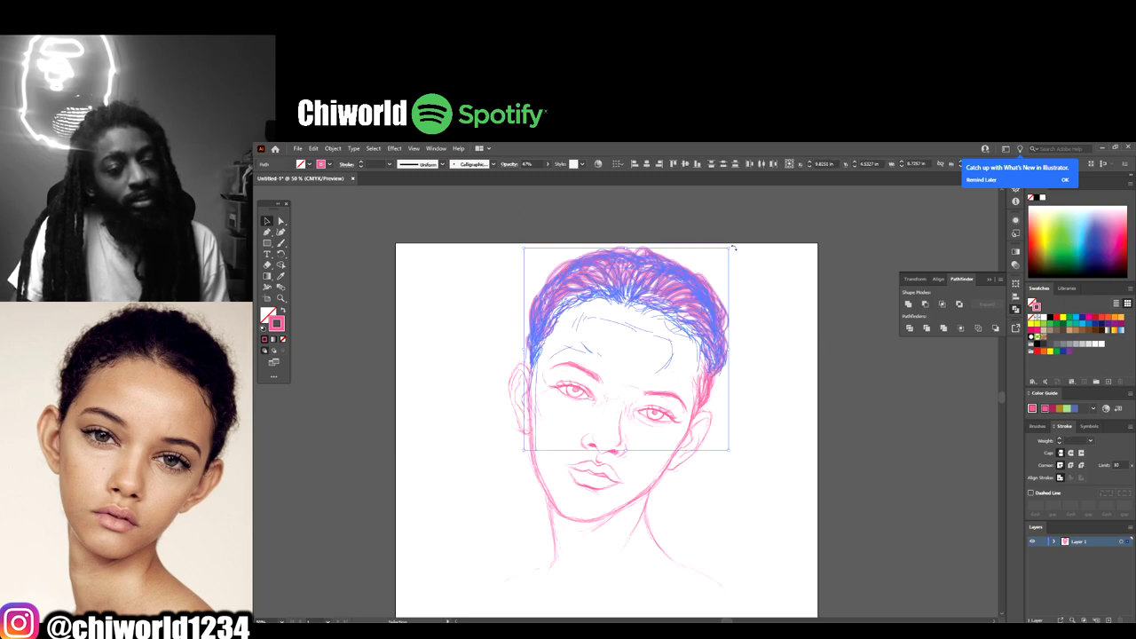
{"action": "mouse_move", "coordinate": [729, 250]}
{"action": "left_mouse_down"}
{"action": "mouse_move", "coordinate": [736, 259]}
{"action": "mouse_move", "coordinate": [721, 264]}
{"action": "left_mouse_up"}
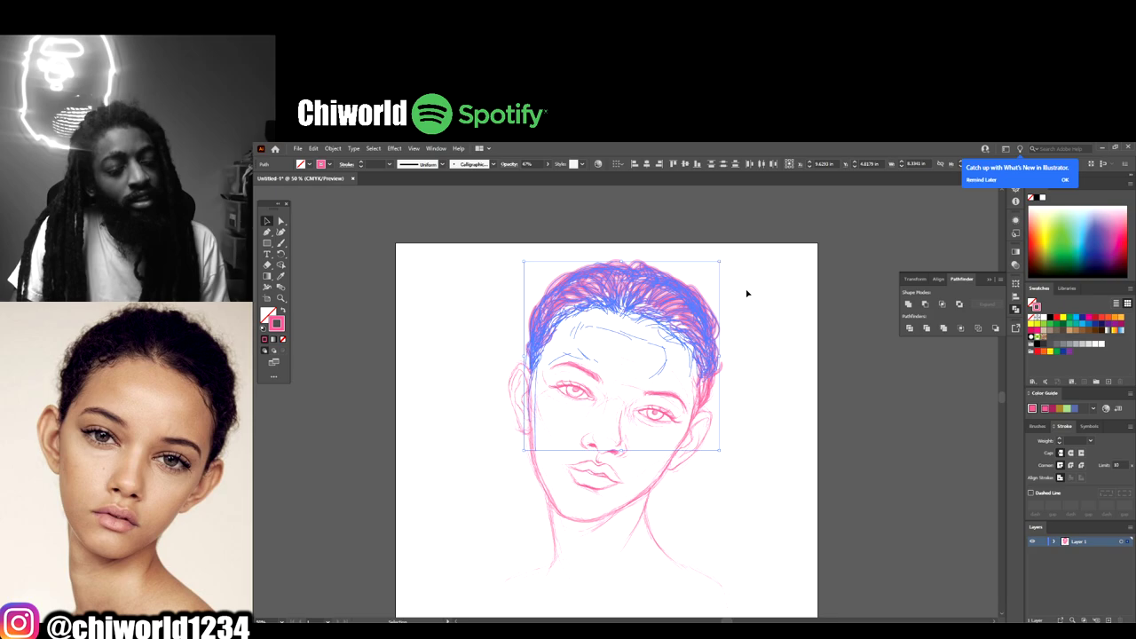
{"action": "left_click", "coordinate": [777, 366]}
Step: Examine the resized head and hair against the rest of the portrait, from the hairline to the shoulders
{"action": "key", "text": "ctrl+minus"}
{"action": "key", "text": "ctrl+minus"}
{"action": "key", "text": "ctrl+minus"}
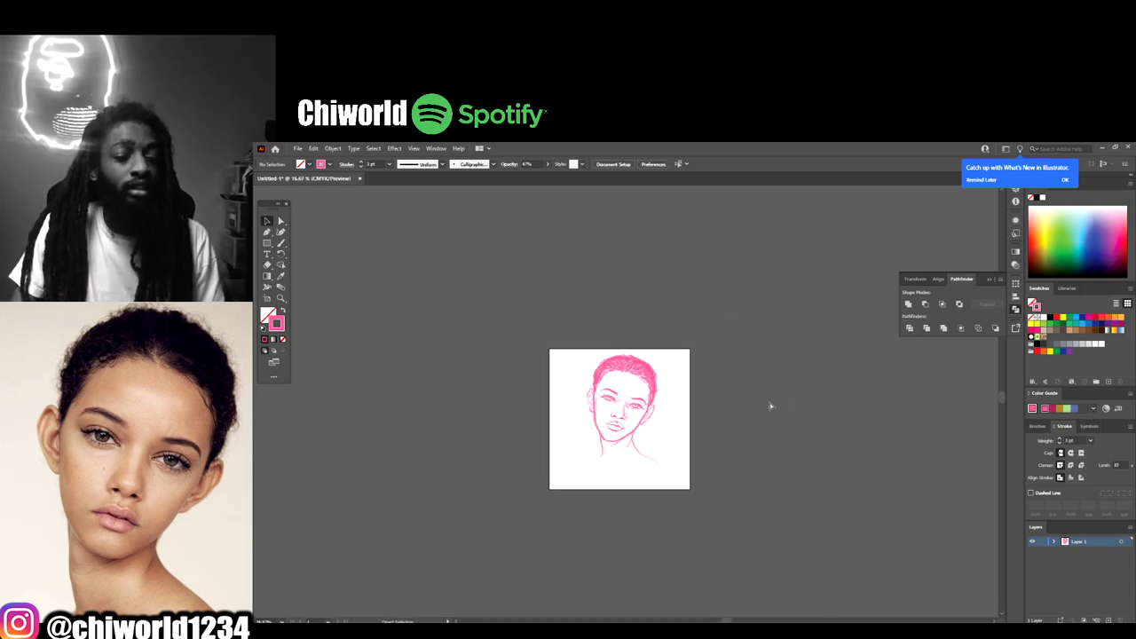
{"action": "key", "text": "ctrl+equal"}
{"action": "key", "text": "ctrl+equal"}
{"action": "key", "text": "ctrl+equal"}
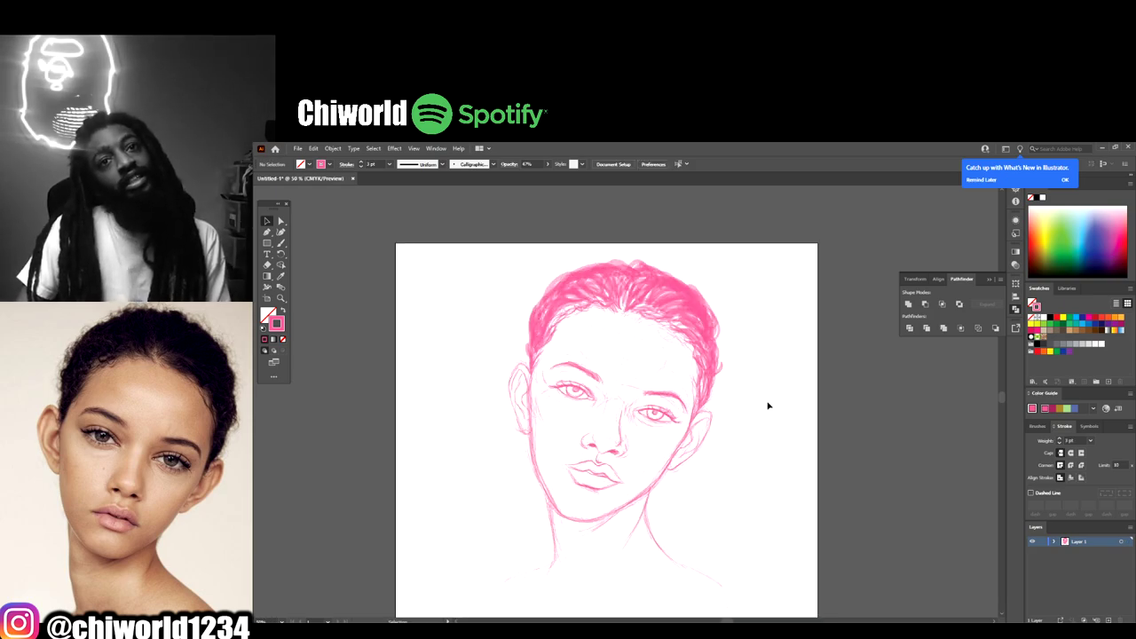
{"action": "key", "text": "ctrl+equal"}
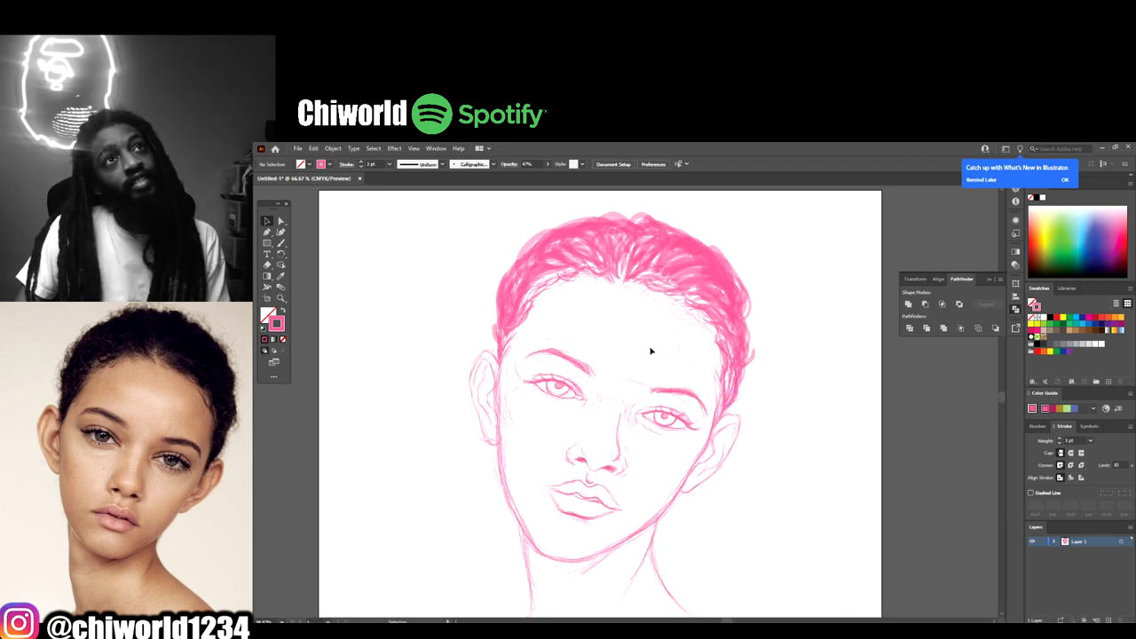
{"action": "key", "text": "ctrl+minus"}
{"action": "key", "text": "ctrl+minus"}
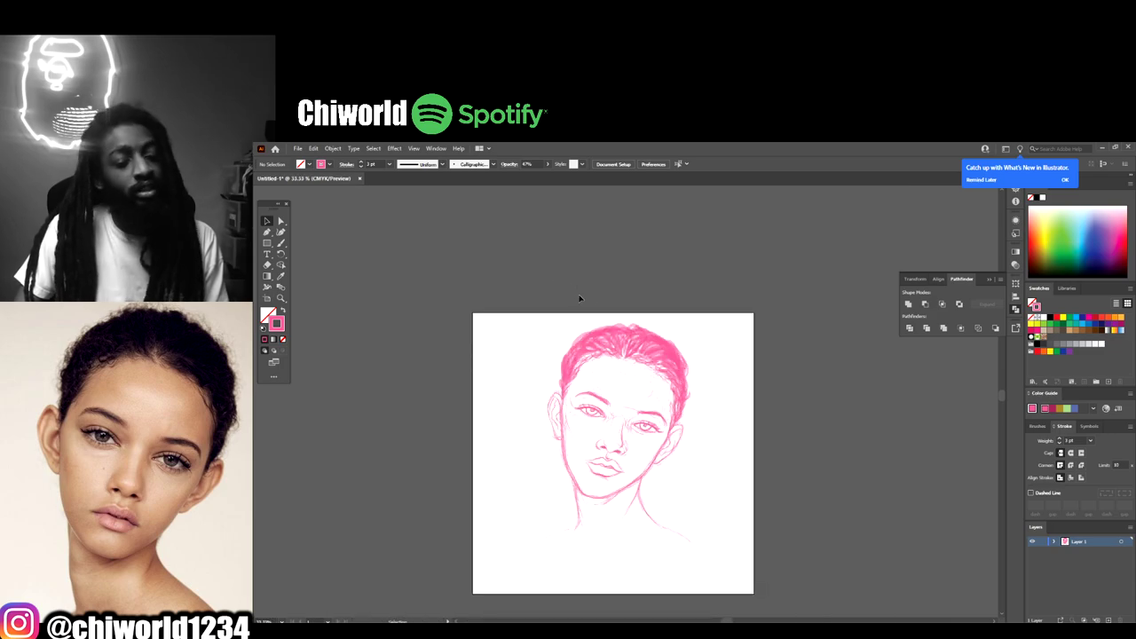
{"action": "key", "text": "ctrl+equal"}
{"action": "key", "text": "ctrl+equal"}
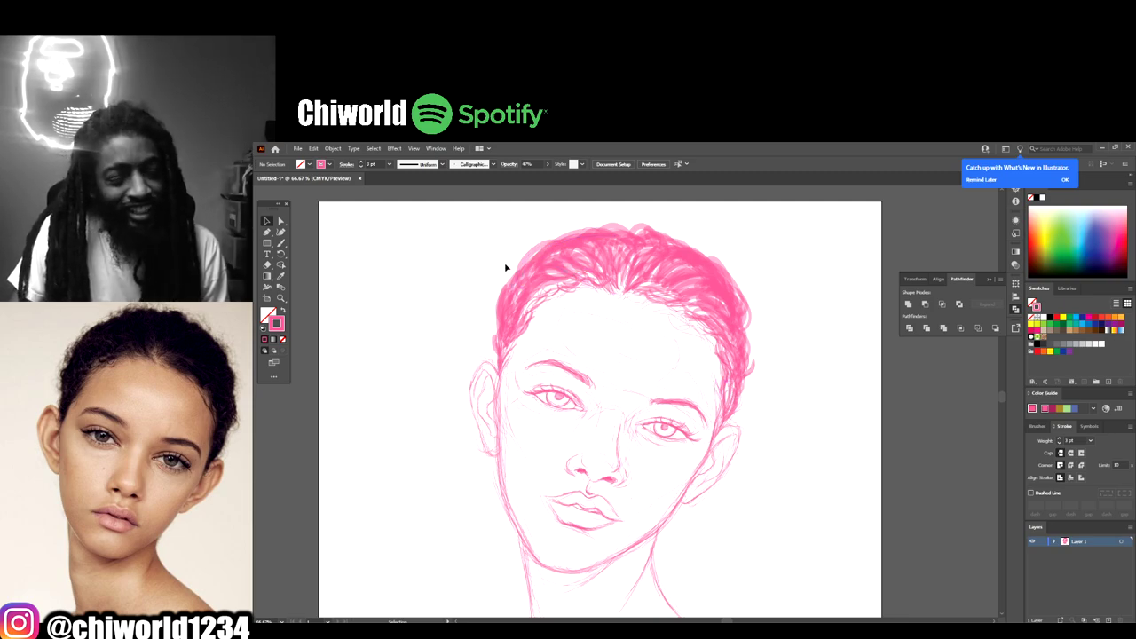
{"action": "scroll", "coordinate": [513, 274], "scroll_direction": "up", "scroll_amount": 1}
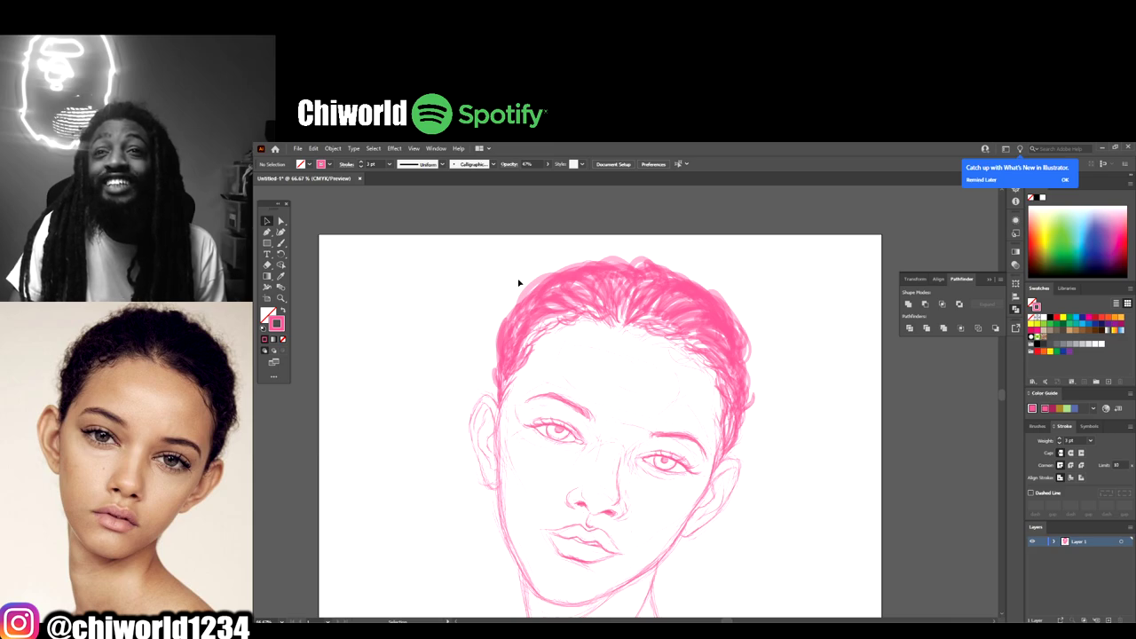
{"action": "scroll", "coordinate": [629, 299], "scroll_direction": "down", "scroll_amount": 5}
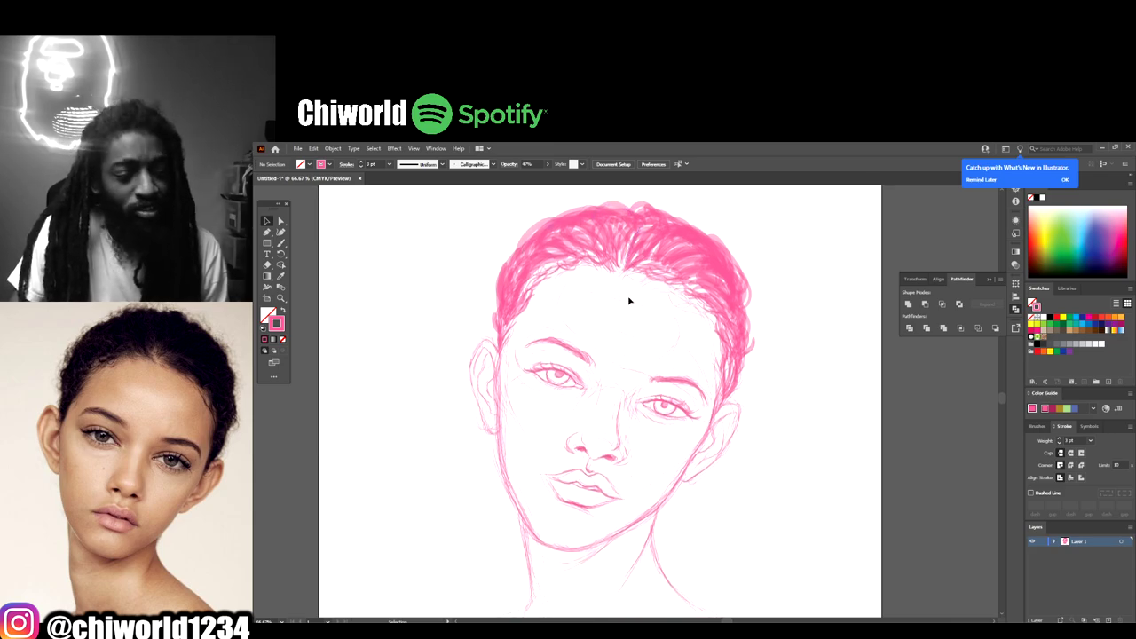
{"action": "scroll", "coordinate": [630, 303], "scroll_direction": "down", "scroll_amount": 1}
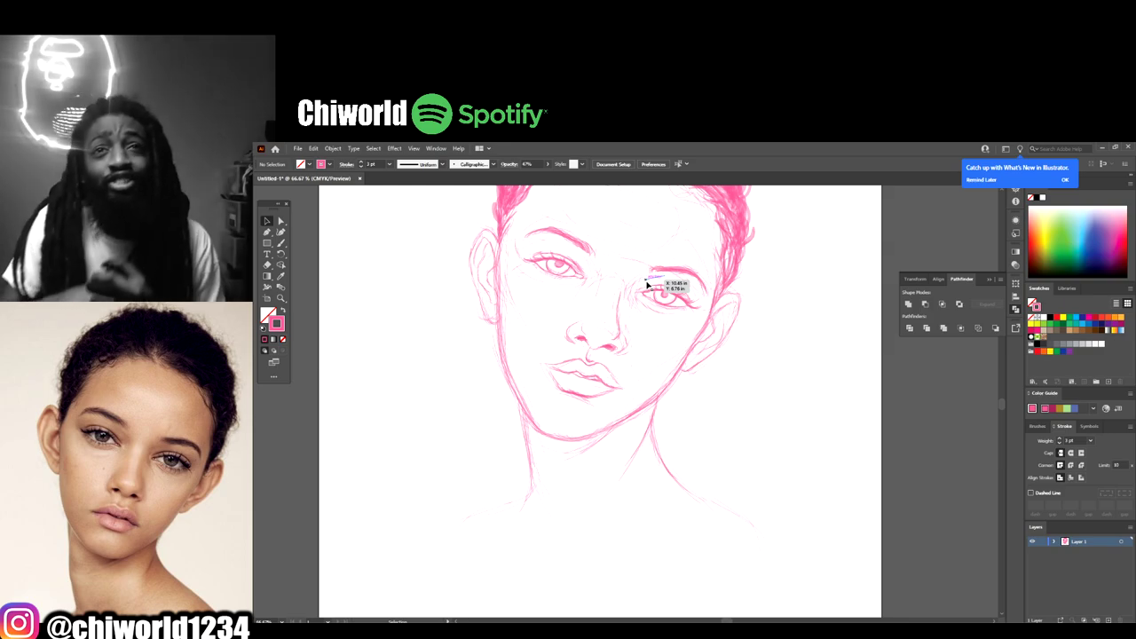
{"action": "scroll", "coordinate": [662, 283], "scroll_direction": "up", "scroll_amount": 3}
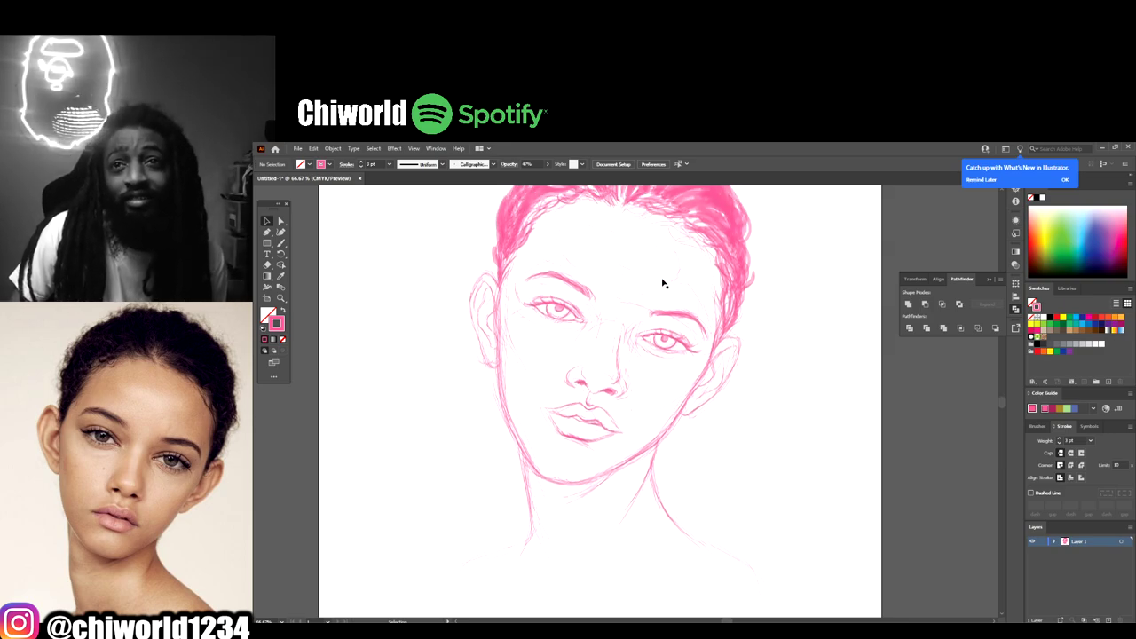
{"action": "scroll", "coordinate": [630, 295], "scroll_direction": "up", "scroll_amount": 2}
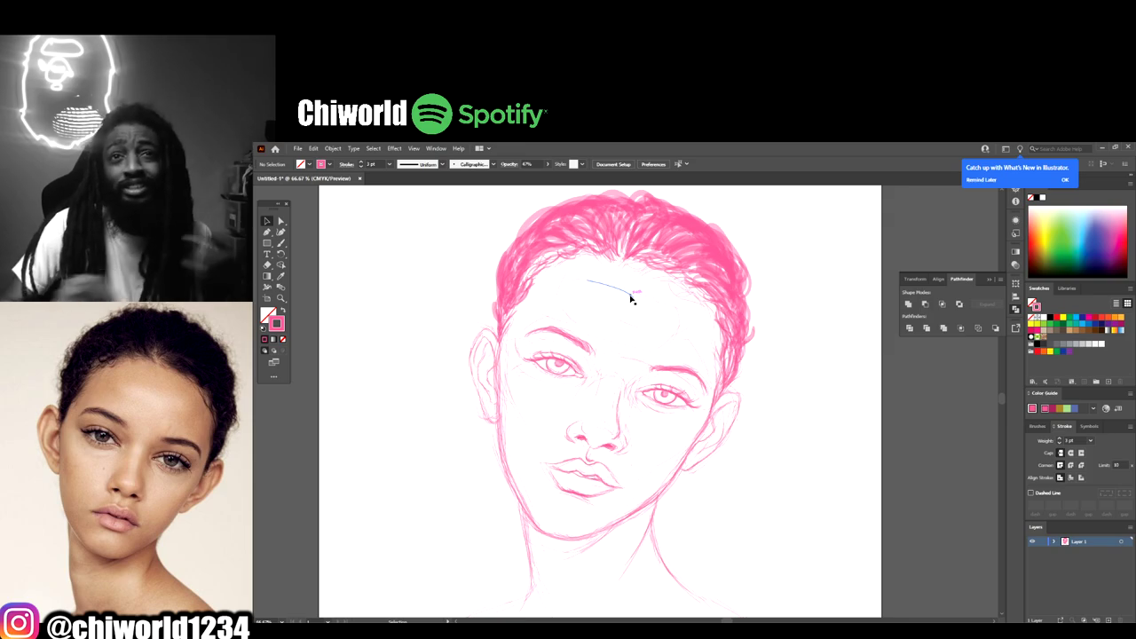